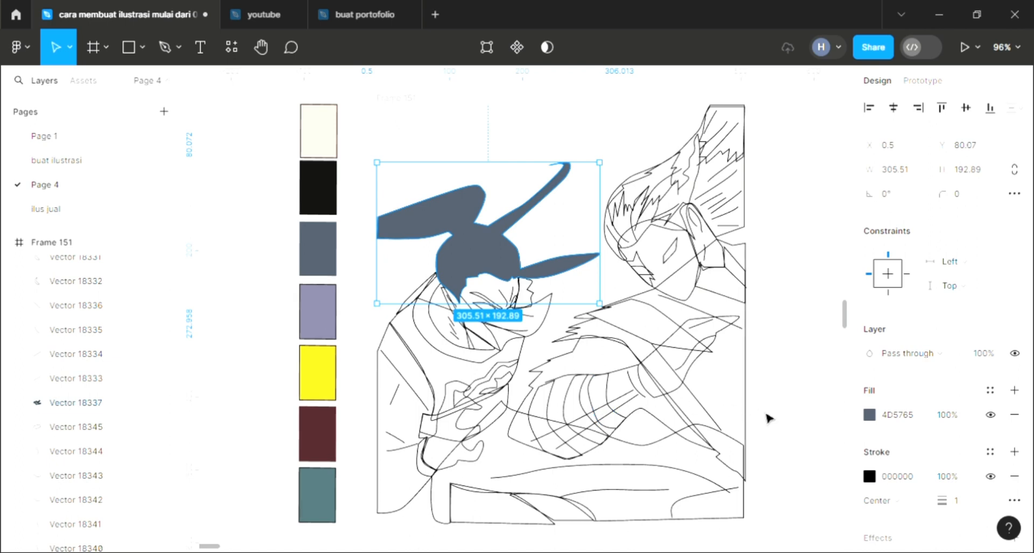
# Fill the masked figure's eyebrow shape with the slate colour 4D5765 sampled from the hair
pyautogui.press('Escape')
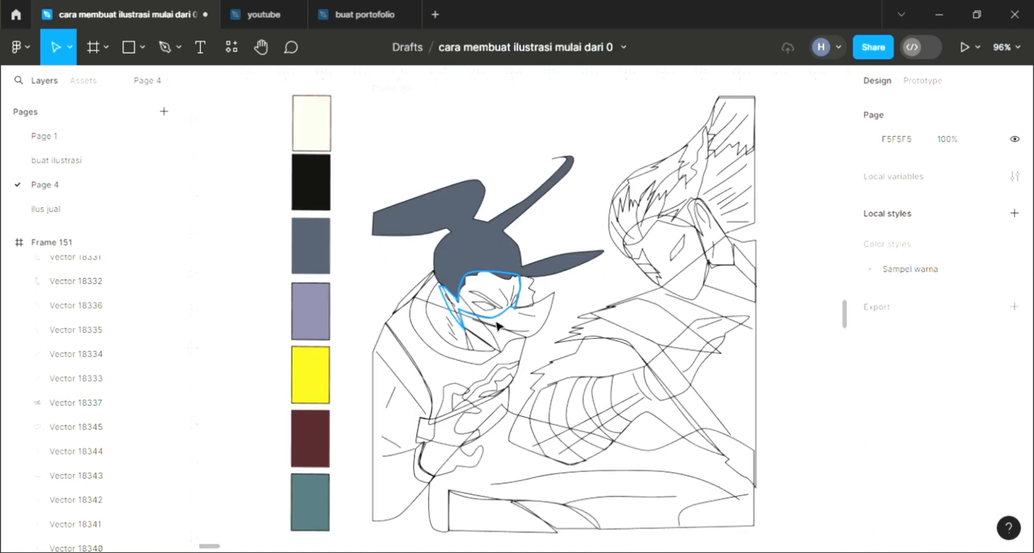
pyautogui.keyDown('ctrl'); pyautogui.scroll(4, 490, 300); pyautogui.keyUp('ctrl')
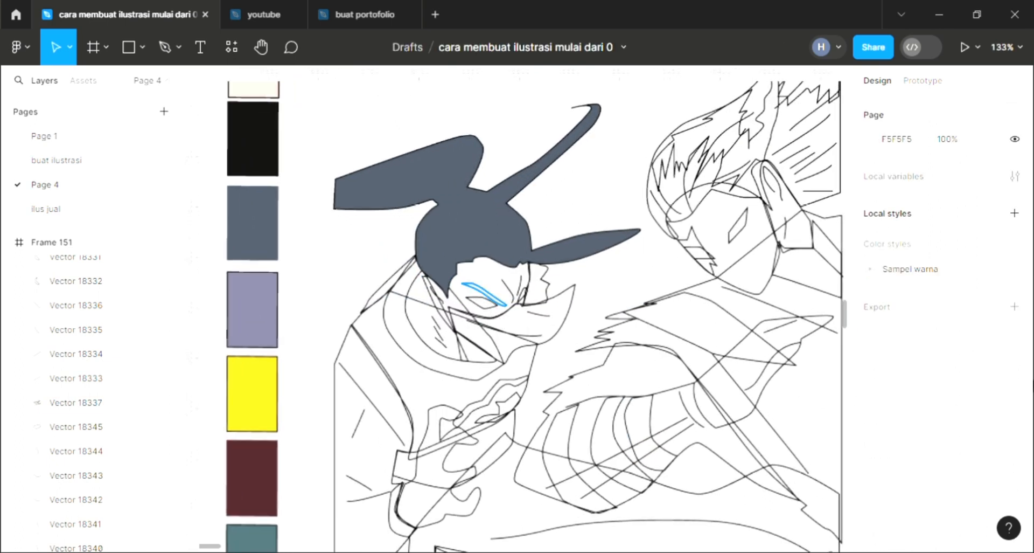
pyautogui.click(485, 293)
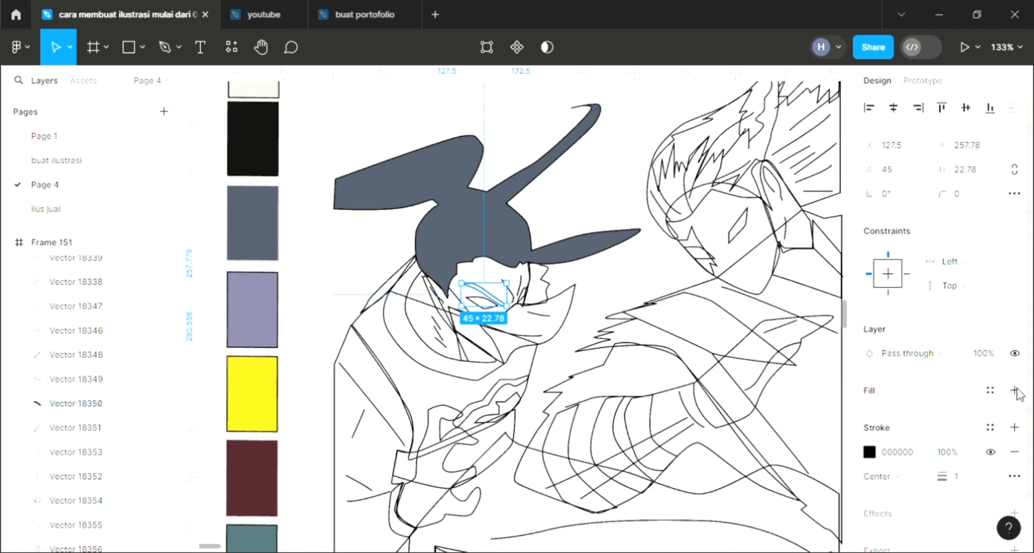
pyautogui.press('i')
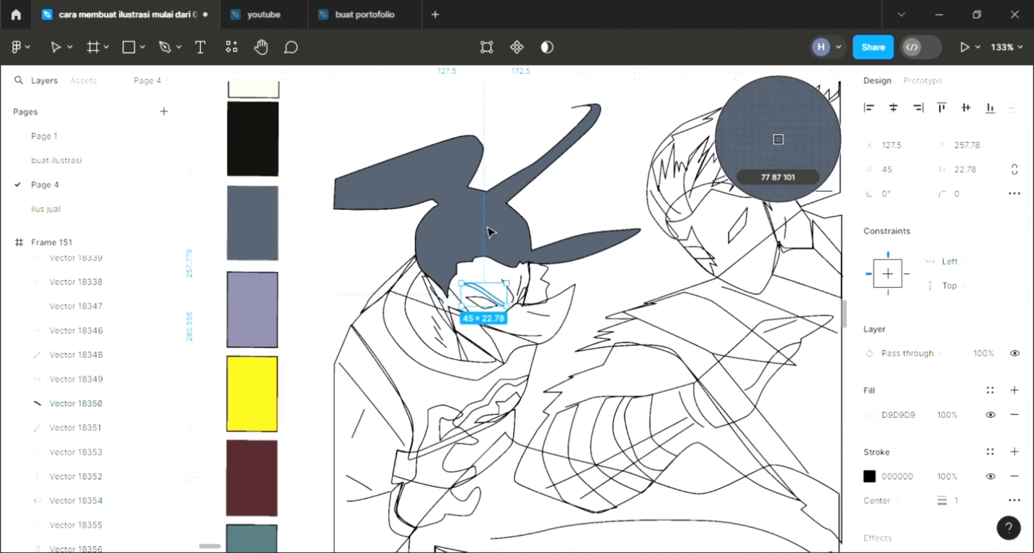
pyautogui.click(489, 232)
pyautogui.click(527, 299)
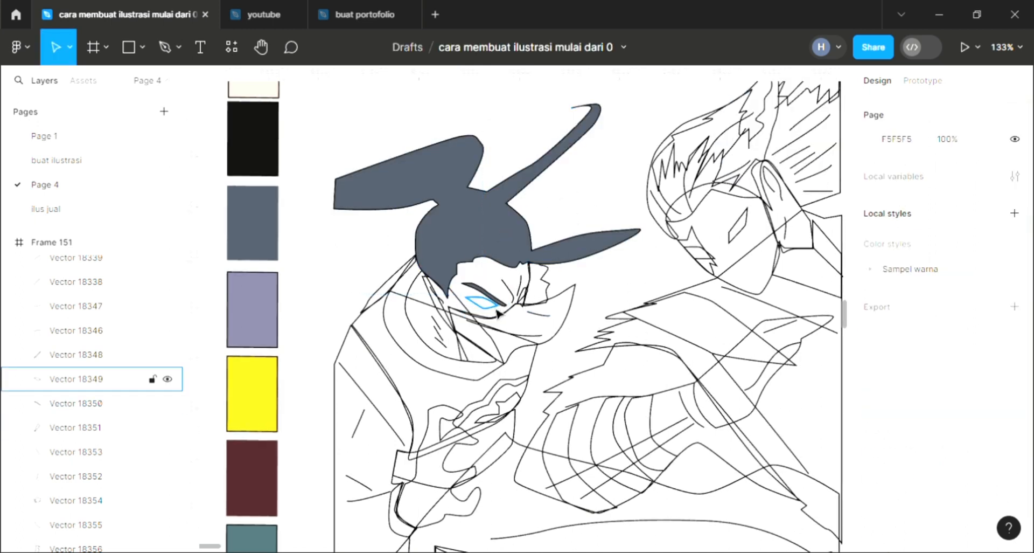
# Fill the eye shape below the eyebrow with white FFFFFF sampled from the blank background
pyautogui.click(496, 308)
pyautogui.click(1015, 390)
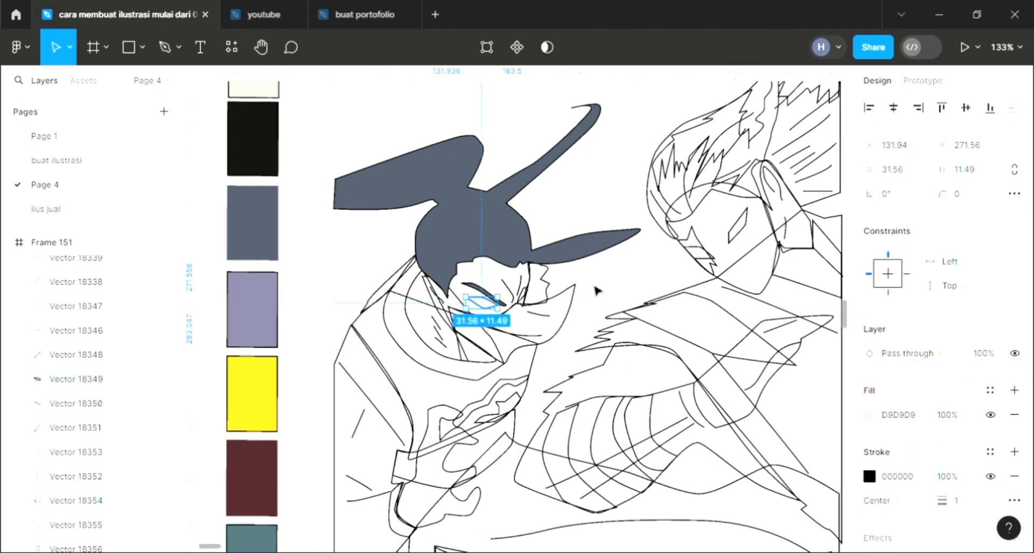
pyautogui.press('i')
pyautogui.click(630, 267)
# Add a fill to the small narrow shape at the far side of the masked figure's face
pyautogui.scroll(-3, 633, 272)
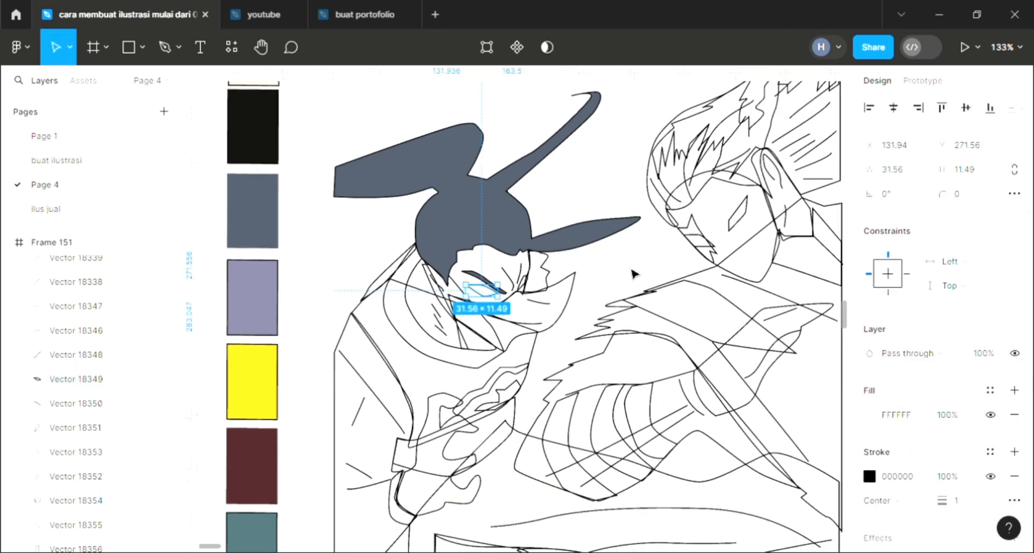
pyautogui.click(524, 266)
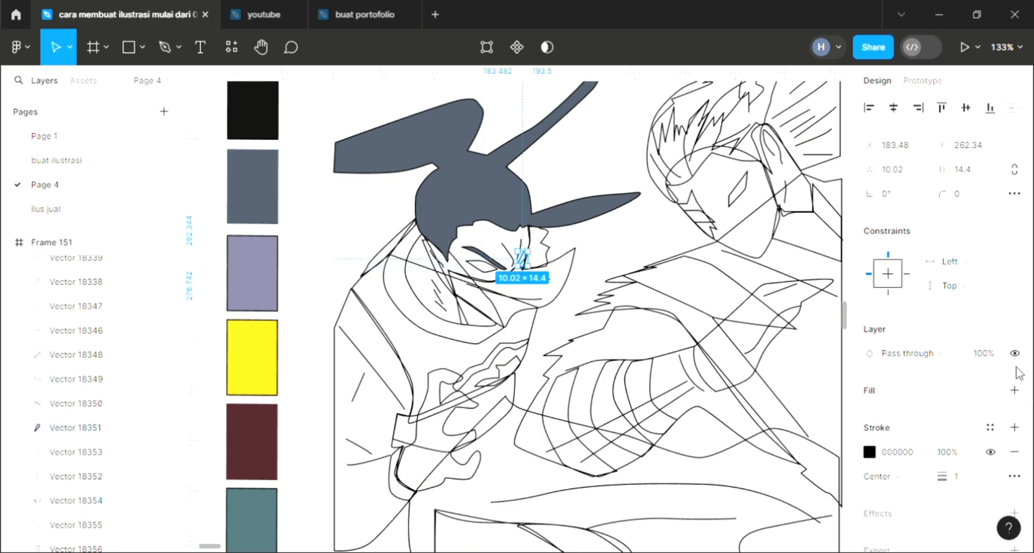
pyautogui.click(1015, 390)
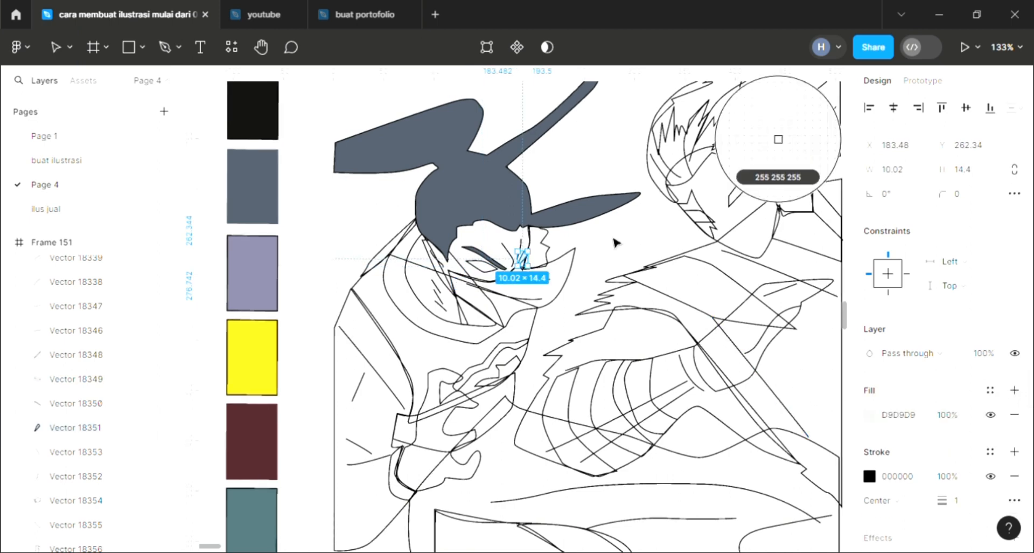
pyautogui.press('Escape')
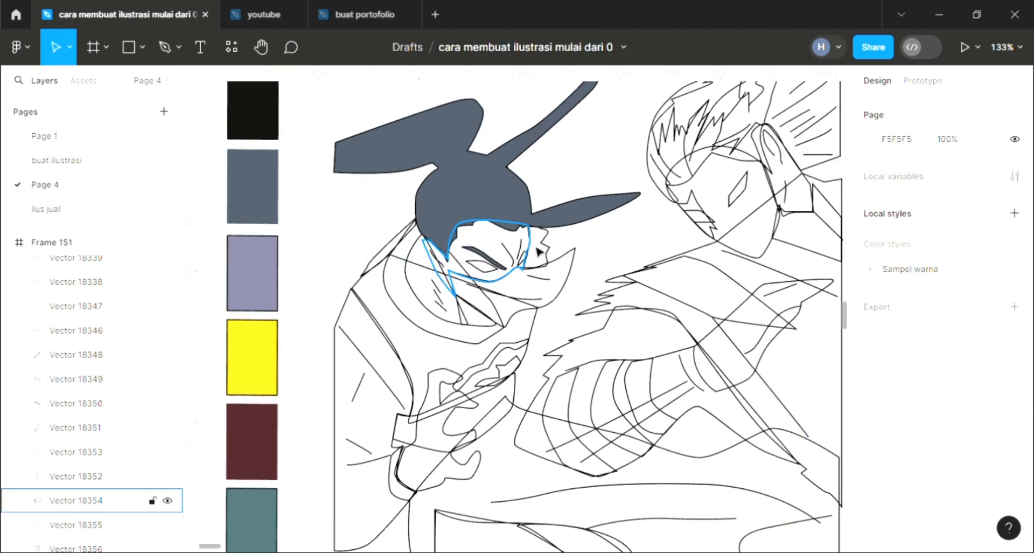
# Fill the masked figure's face with the skin tone F5D6C5 and send the shape behind the facial details
pyautogui.scroll(-1, 601, 349)
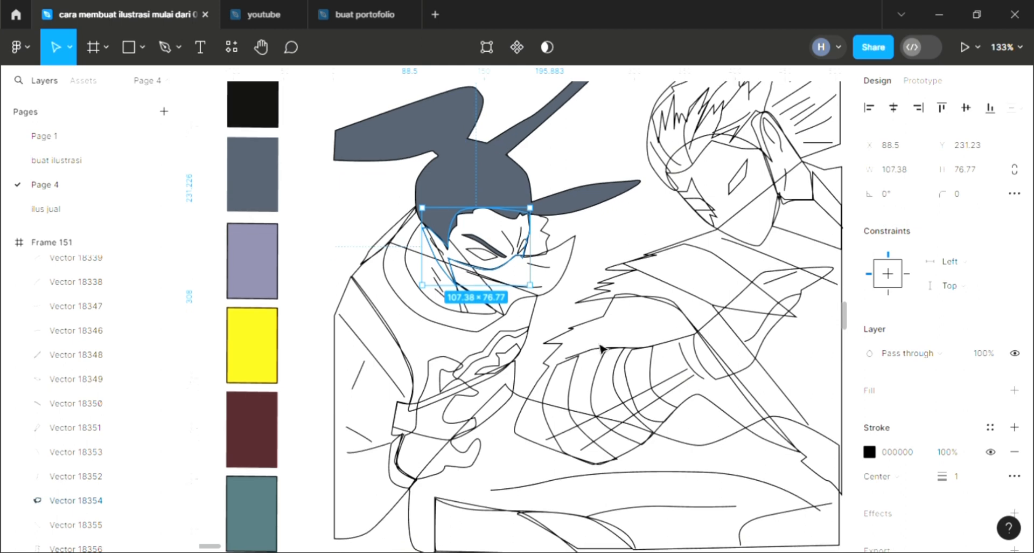
pyautogui.click(1015, 390)
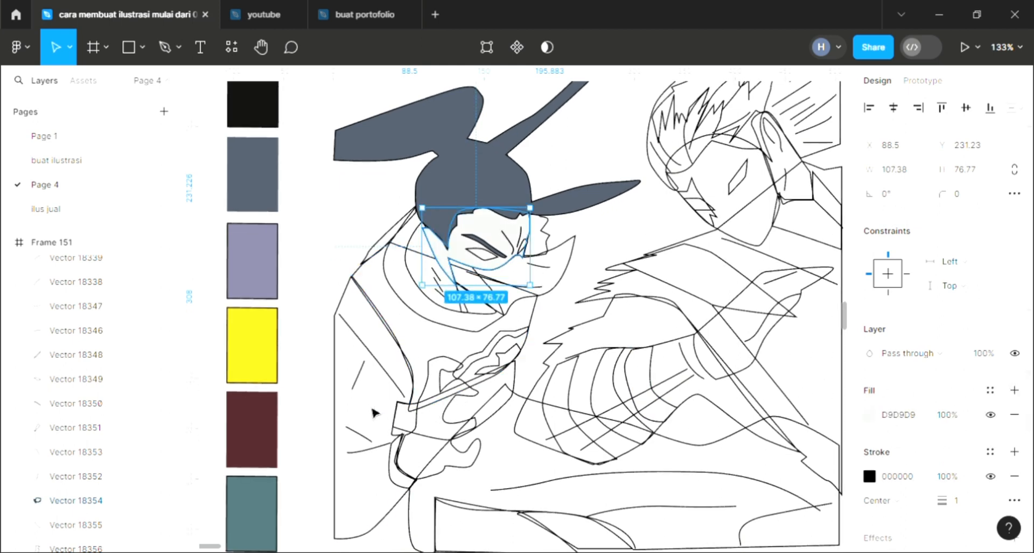
pyautogui.press('i')
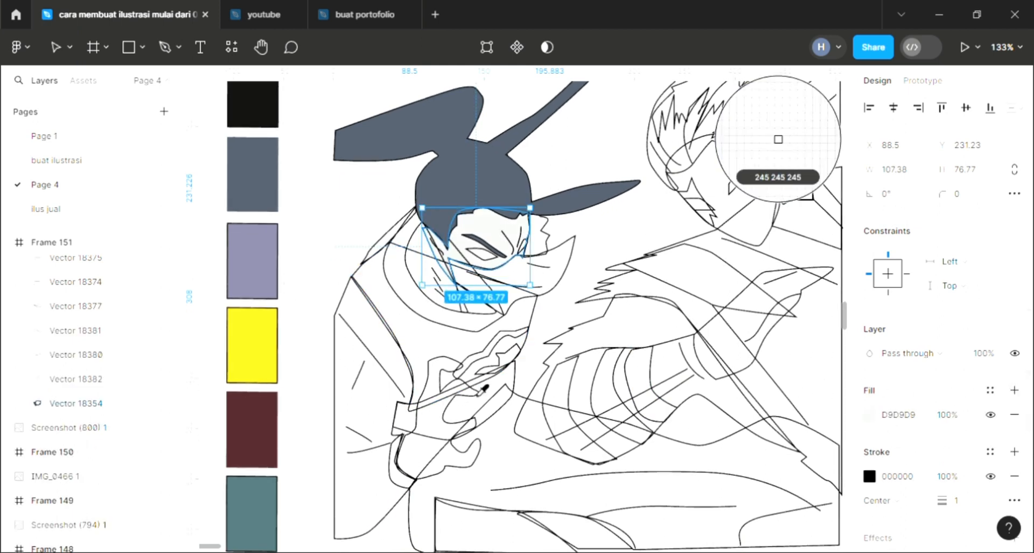
pyautogui.scroll(-3, 474, 377)
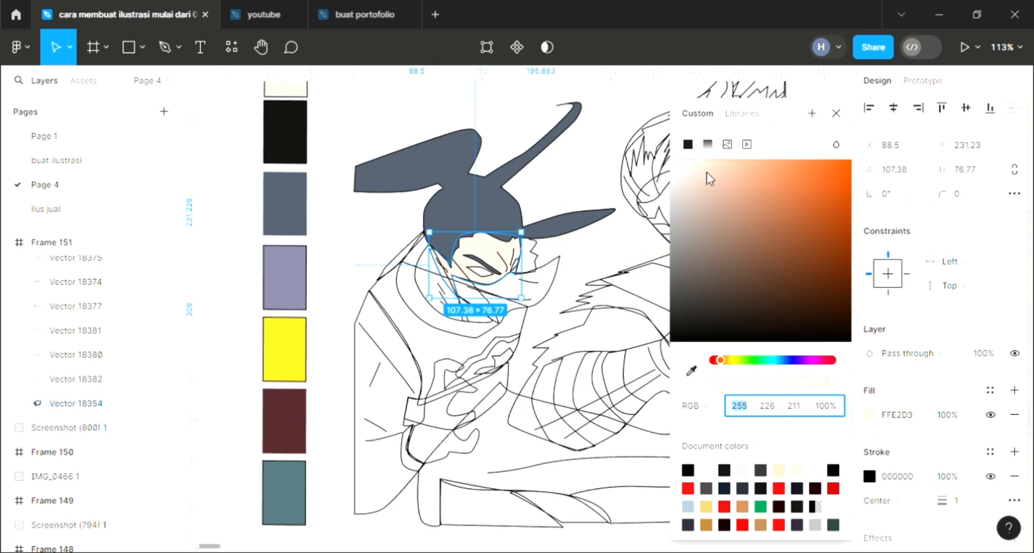
pyautogui.click(706, 170)
pyautogui.click(837, 115)
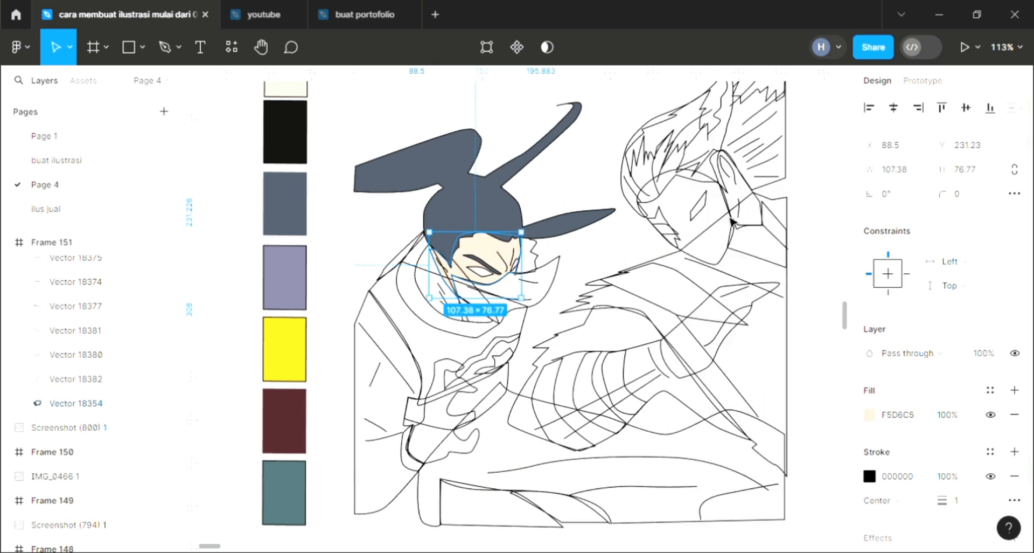
# Fill the mask below the face with the slate colour 4D5765 and send it behind the other shapes
pyautogui.click(558, 298)
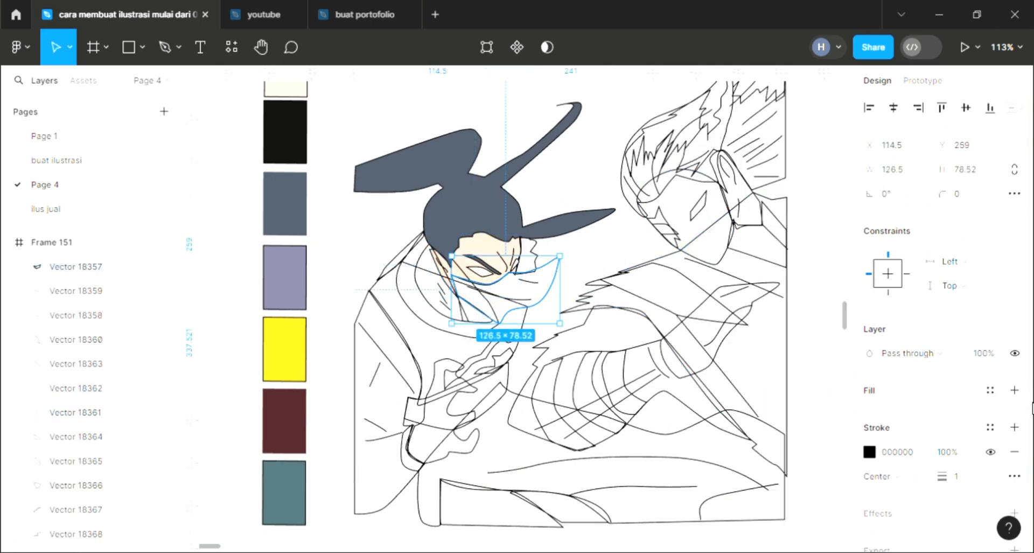
pyautogui.click(1015, 390)
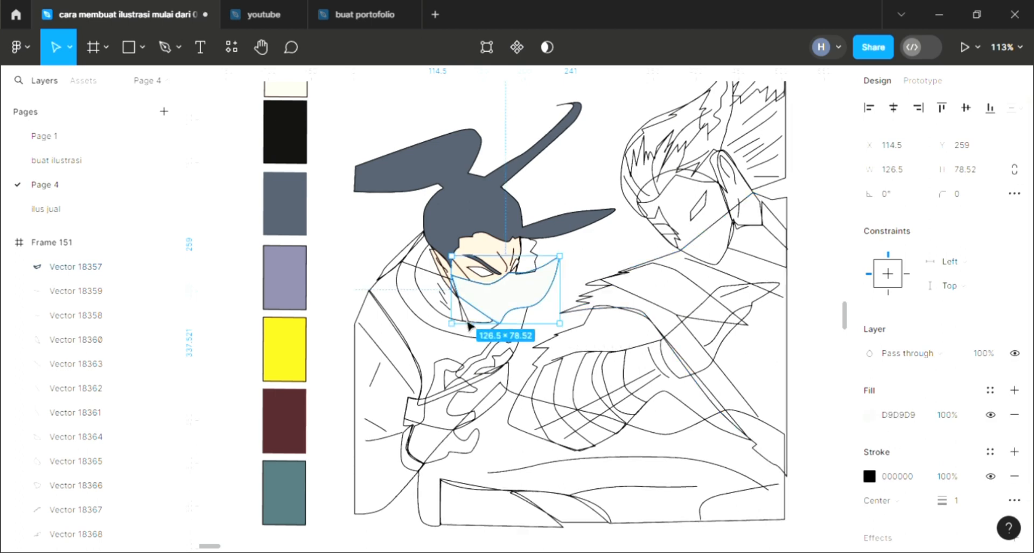
pyautogui.click(485, 208)
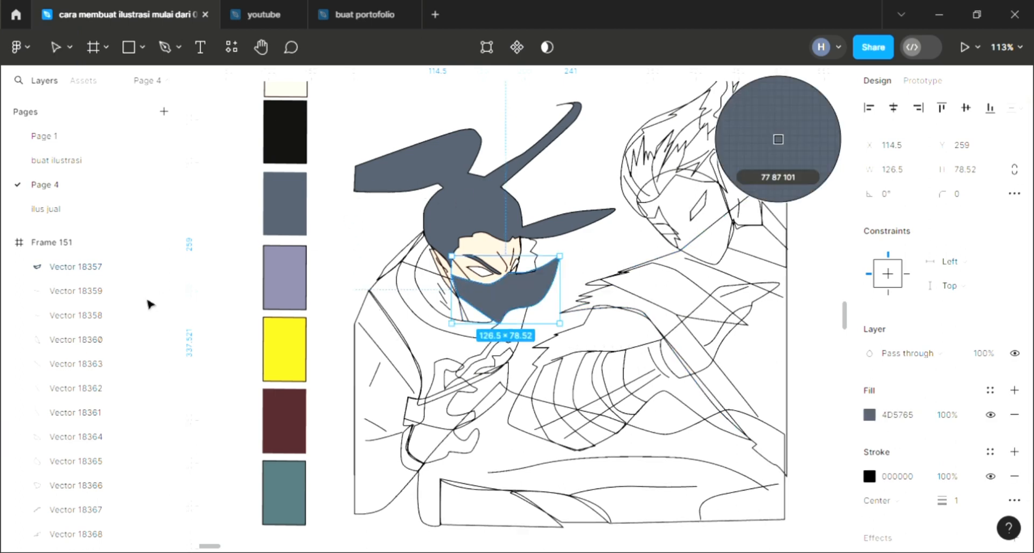
pyautogui.press('[')
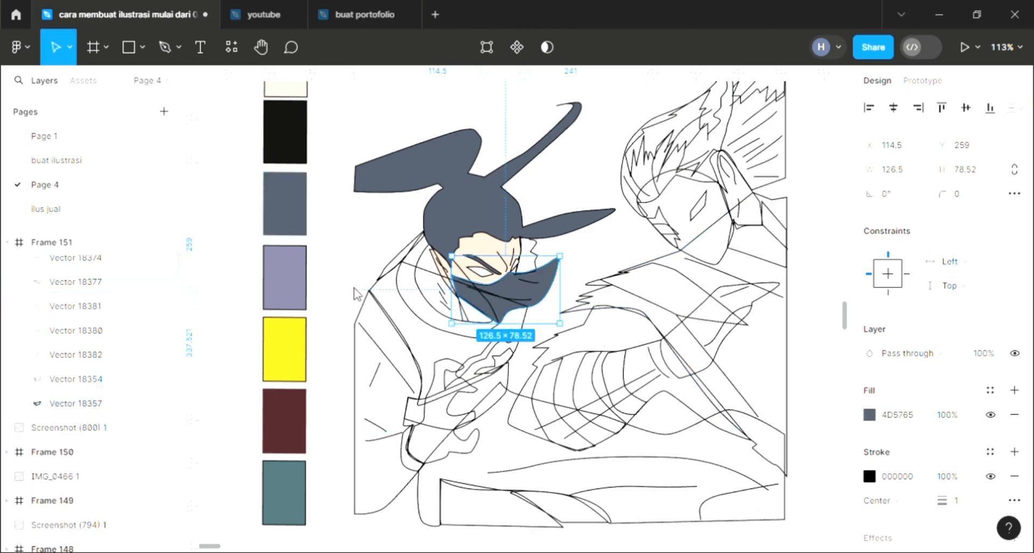
pyautogui.press('Escape')
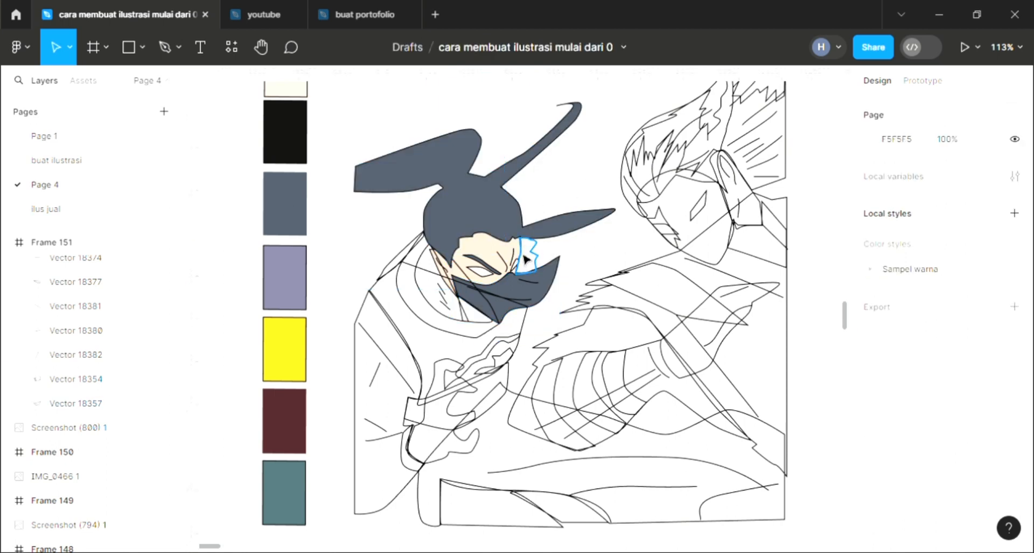
# Fill the jagged shape beside the face, above the mask's tip, with maroon 4F272C sampled from the palette
pyautogui.click(525, 260)
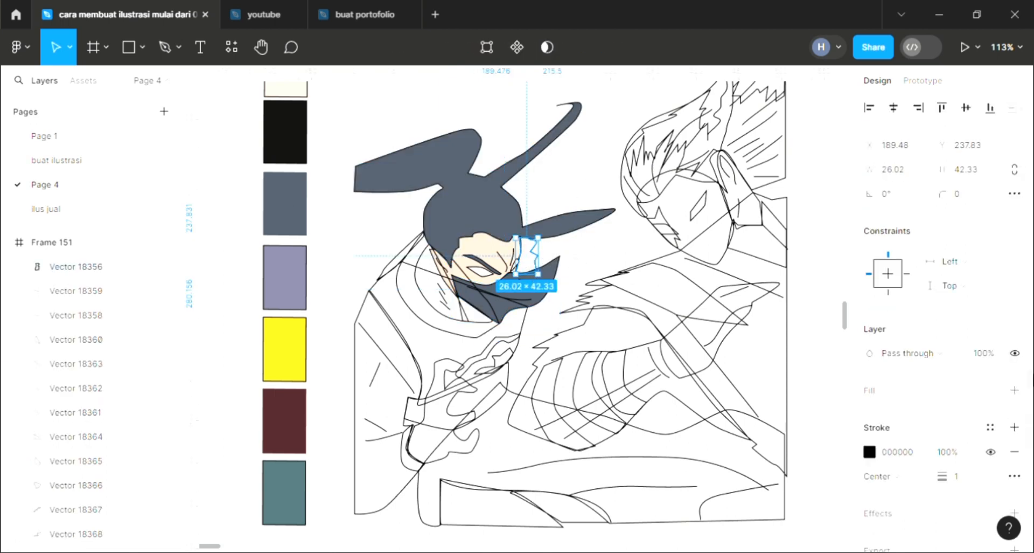
pyautogui.click(1015, 390)
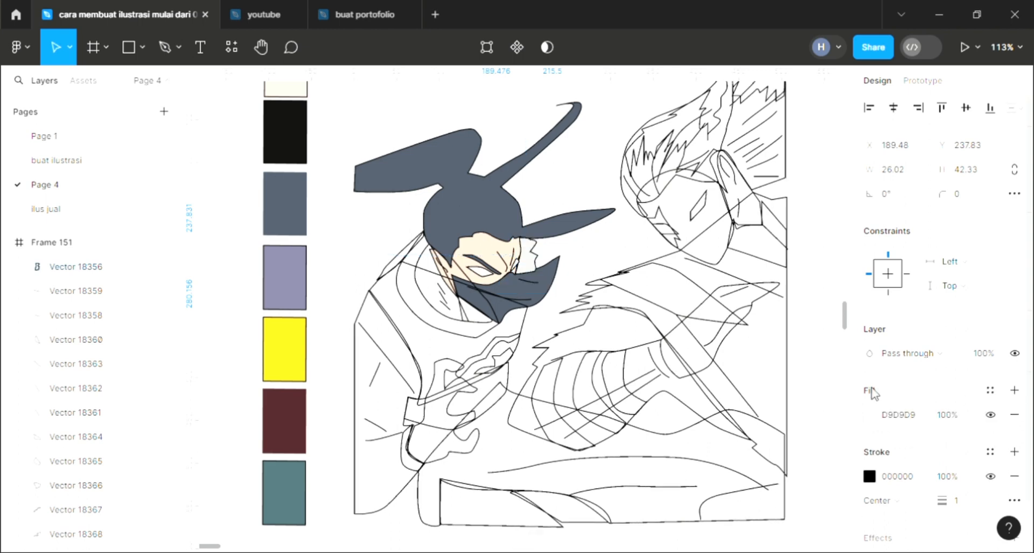
pyautogui.press('i')
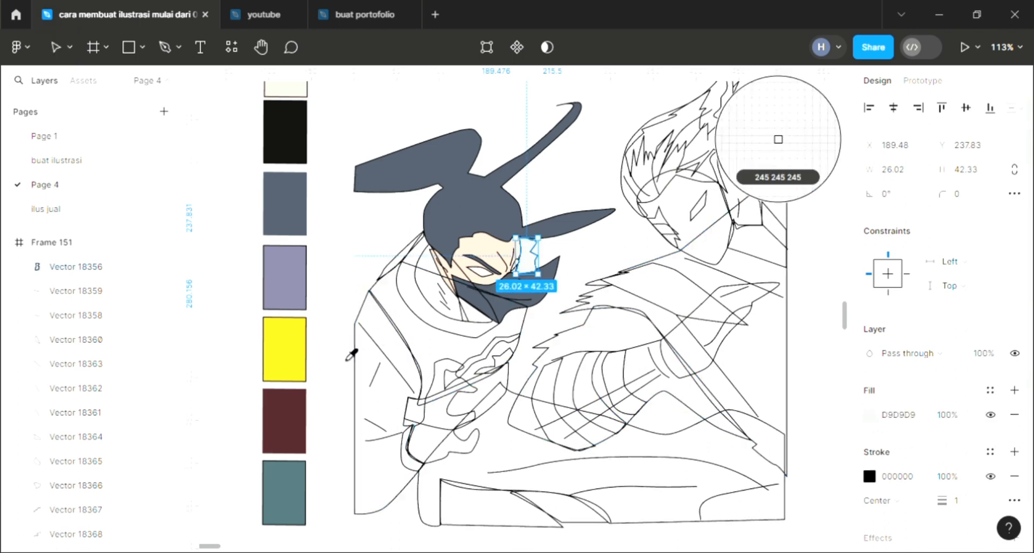
pyautogui.click(300, 422)
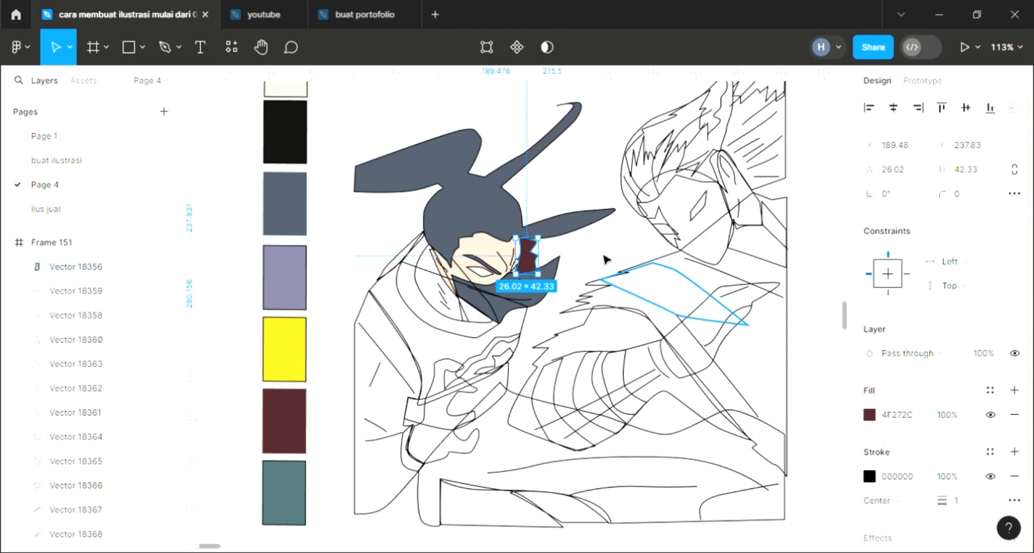
pyautogui.press('Escape')
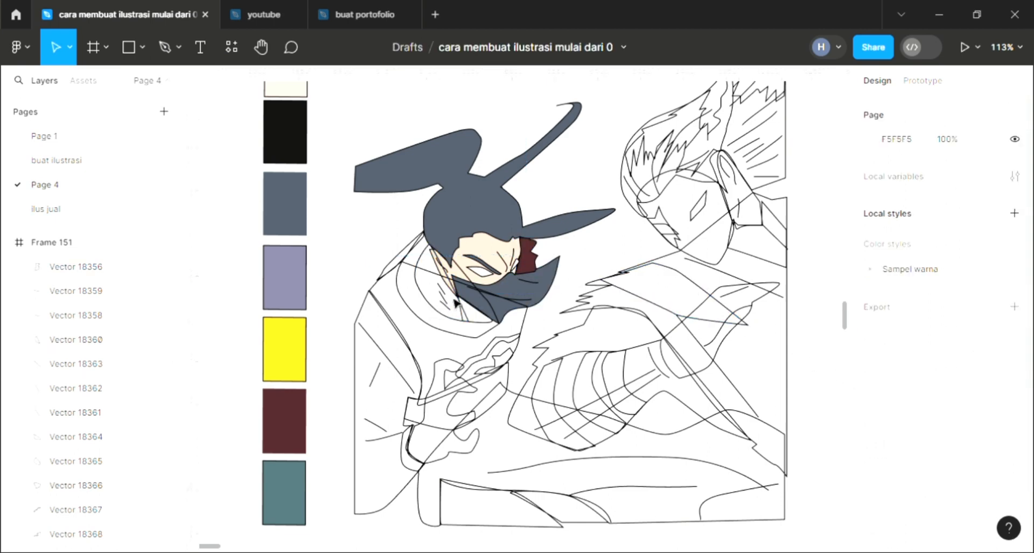
# Fill the large collar around the neck with white FFFFFF and send it behind the face and mask
pyautogui.click(418, 322)
pyautogui.click(992, 390)
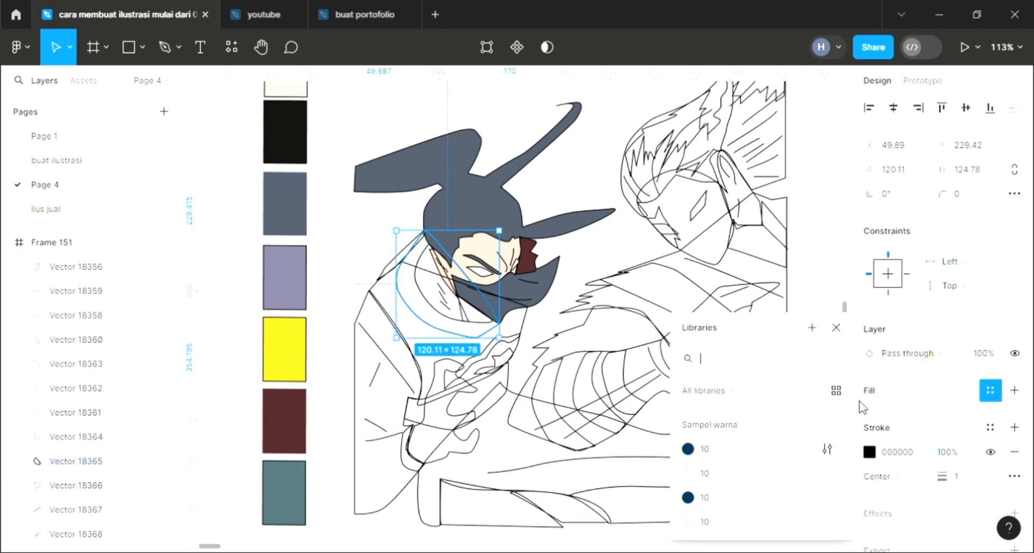
pyautogui.click(992, 323)
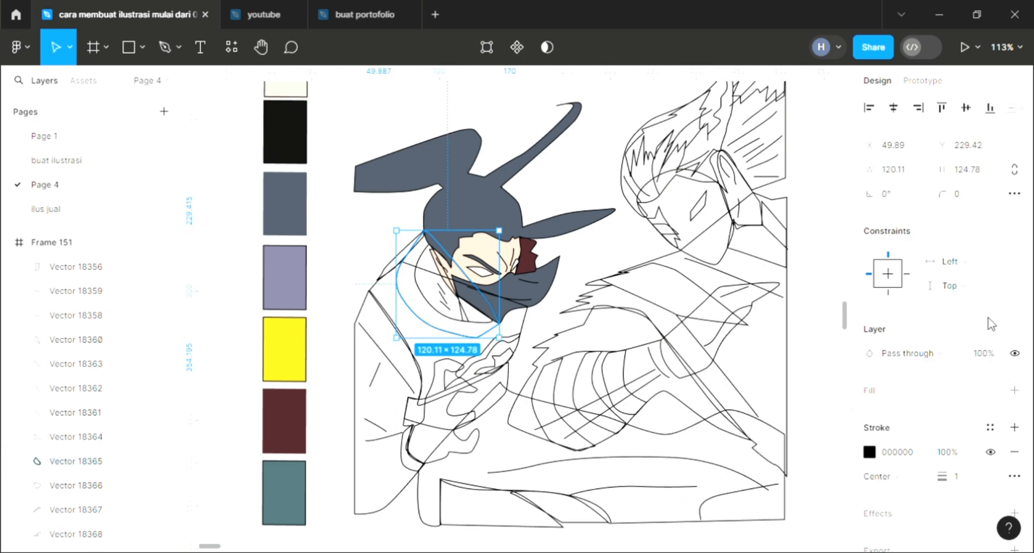
pyautogui.click(1016, 390)
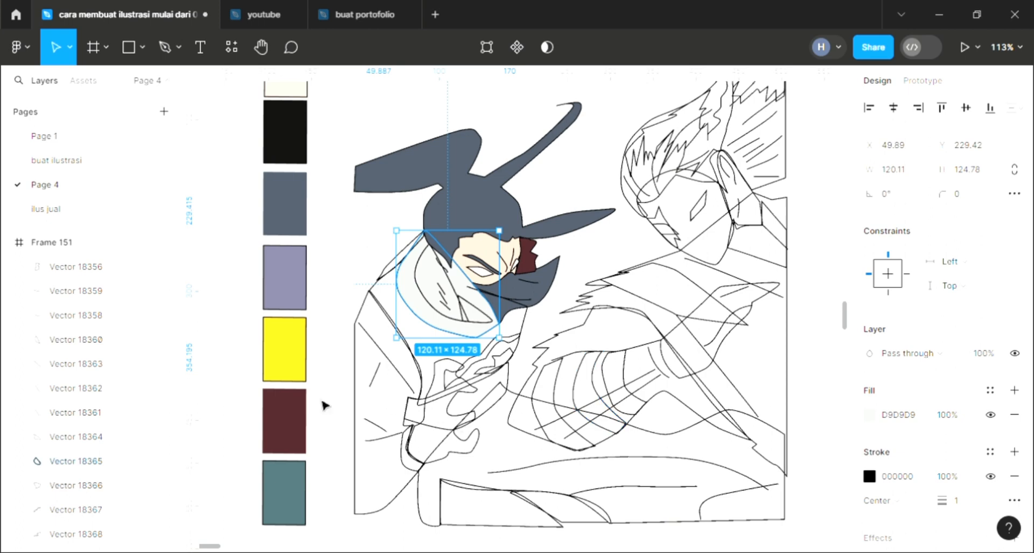
pyautogui.press('i')
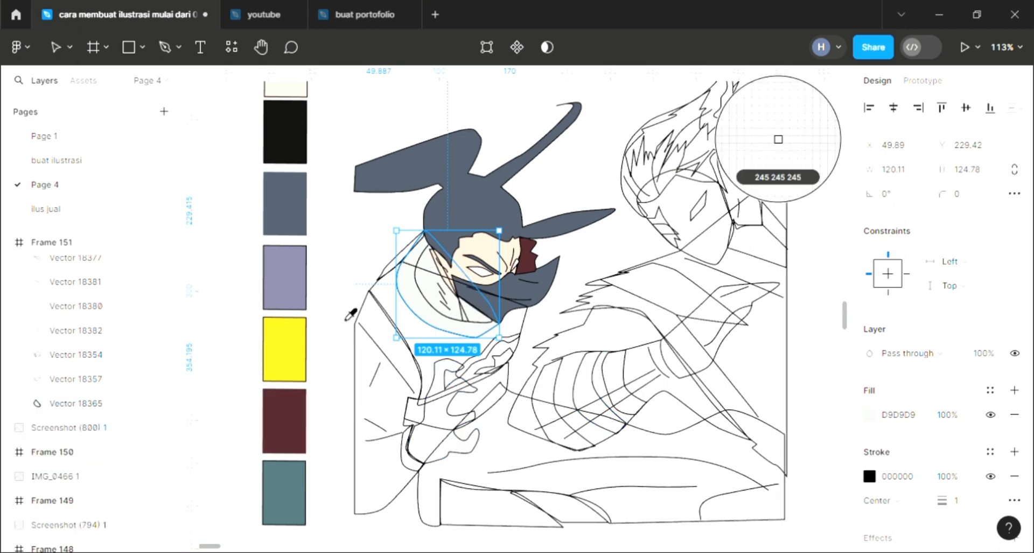
pyautogui.click(775, 135)
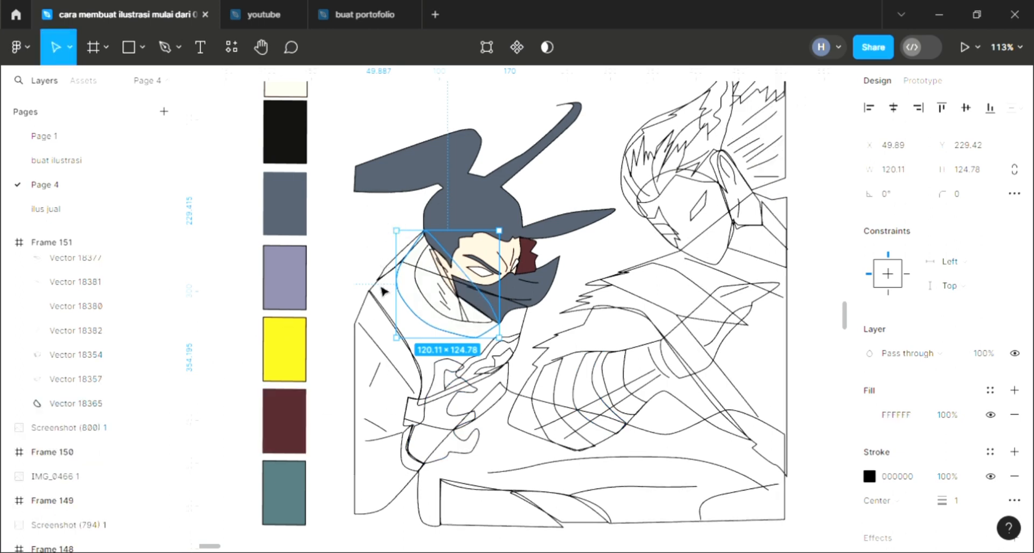
# Fill the thin sliver between the collar and shoulder with the slate colour sampled from the hair
pyautogui.click(383, 277)
pyautogui.click(401, 253)
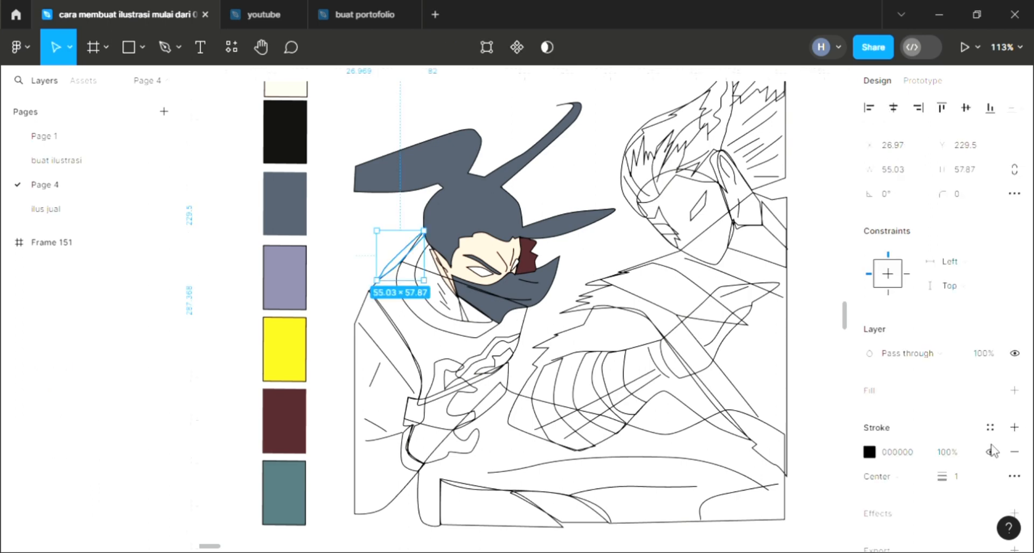
pyautogui.press('i')
pyautogui.click(472, 218)
pyautogui.click(369, 323)
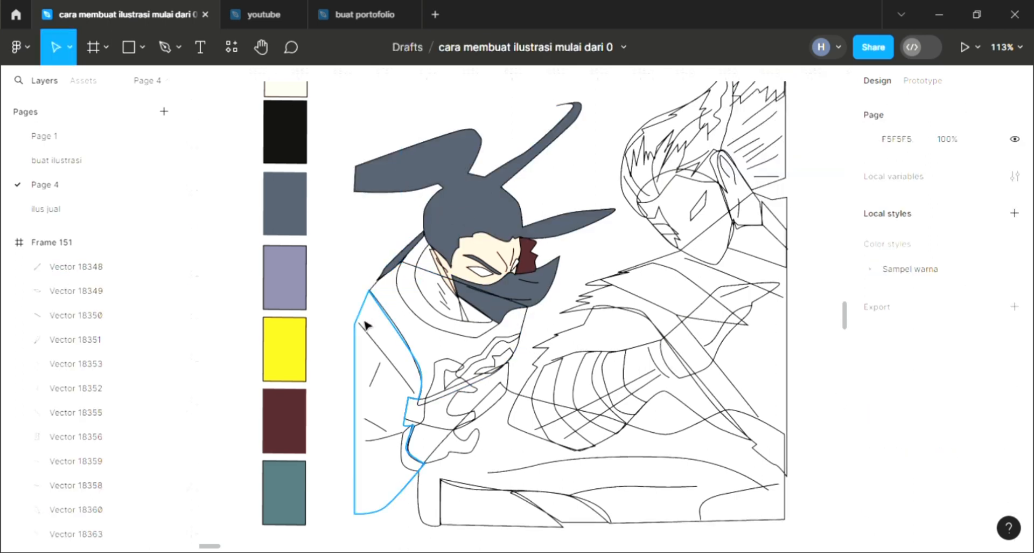
# Fill the chest garment below the collar with lavender 817F9B sampled from the palette and send it behind the other shapes
pyautogui.click(366, 324)
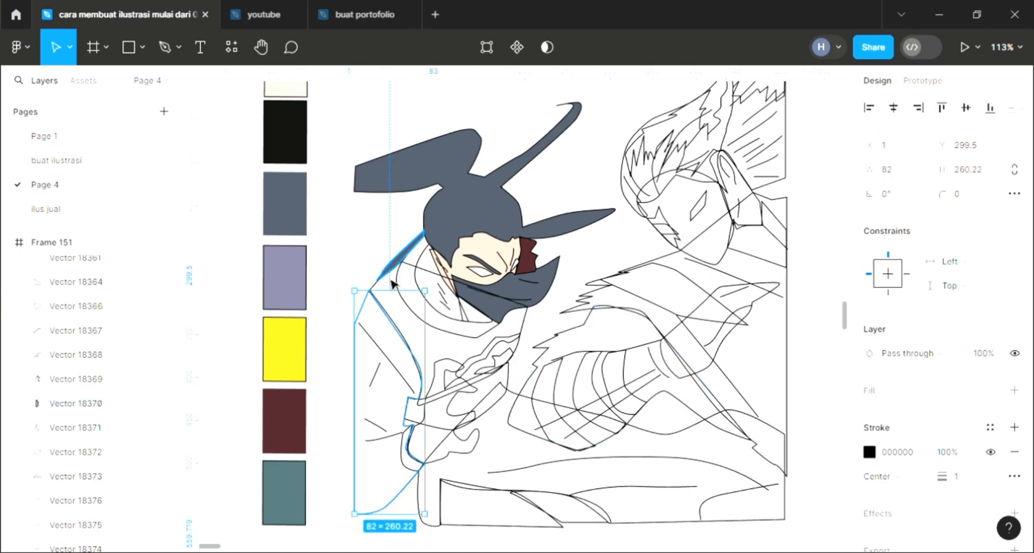
pyautogui.click(399, 264)
pyautogui.click(530, 323)
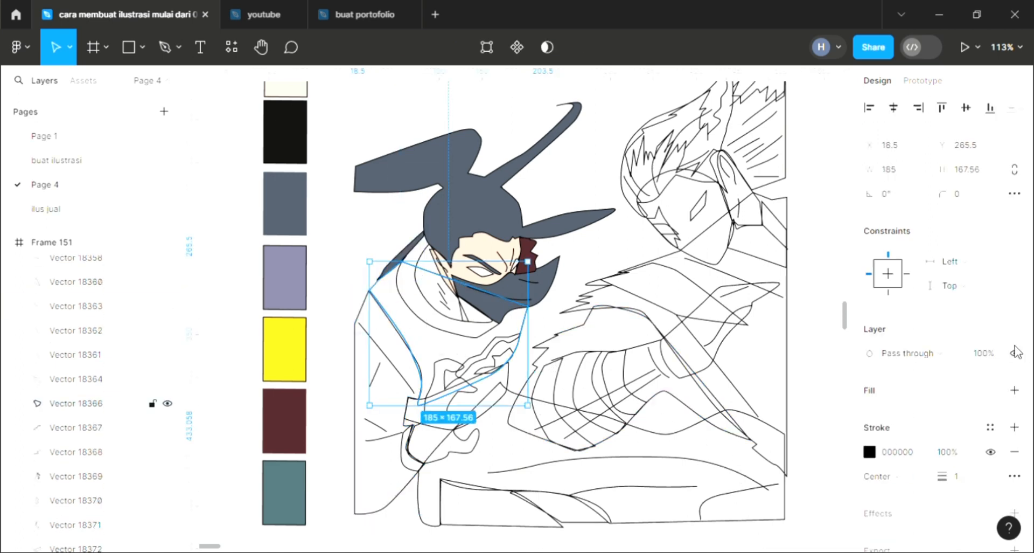
pyautogui.click(867, 395)
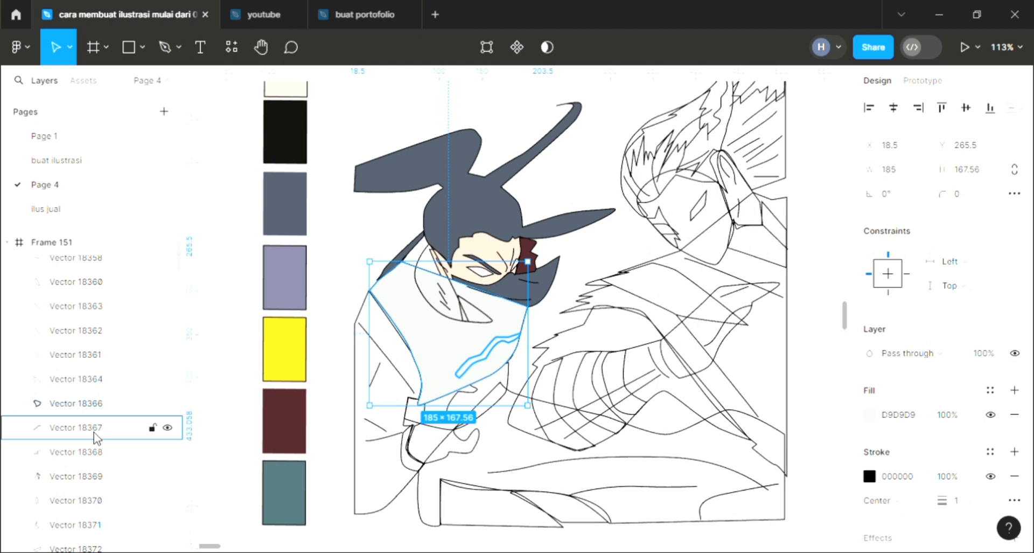
pyautogui.hotkey('ctrl', 'shift', '[')
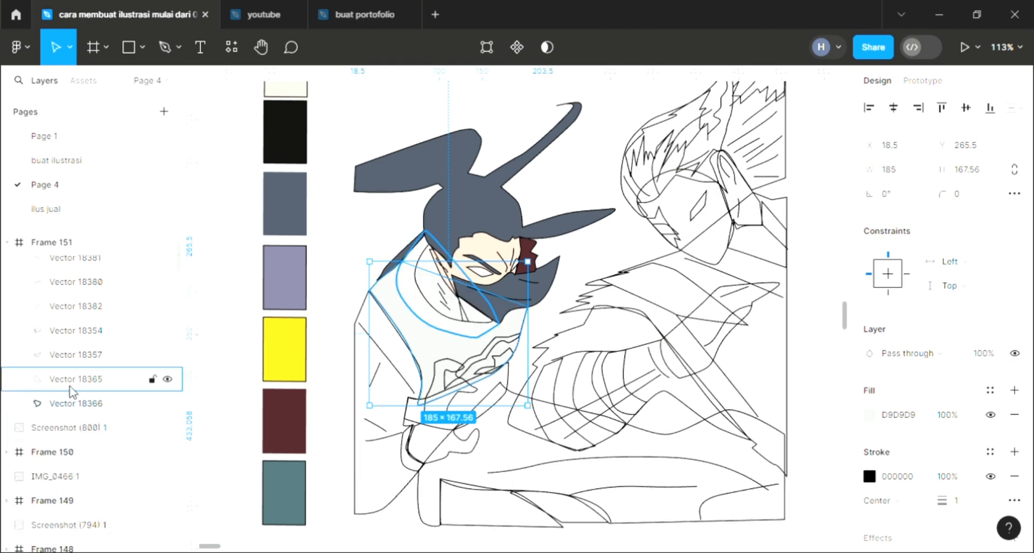
pyautogui.press('i')
pyautogui.click(299, 278)
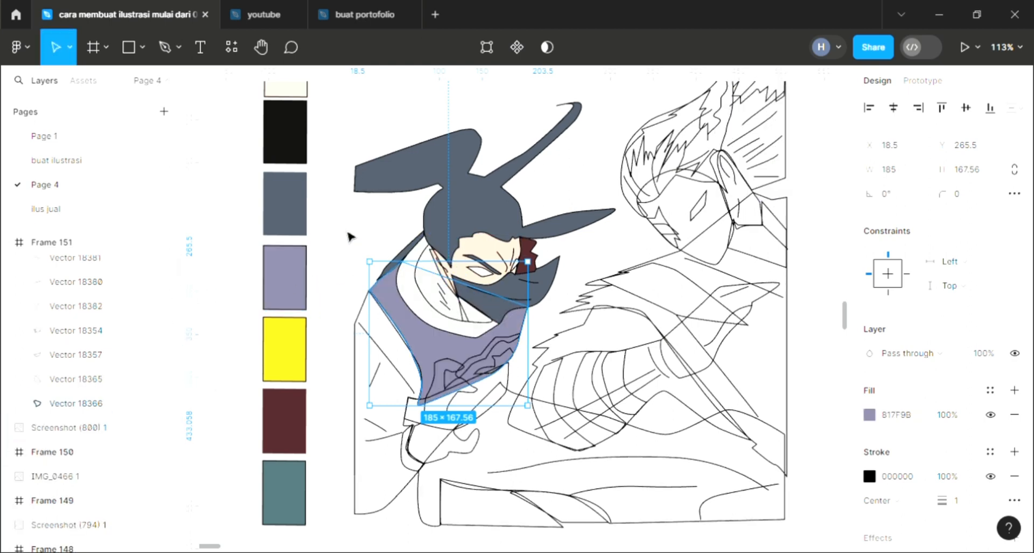
pyautogui.click(344, 260)
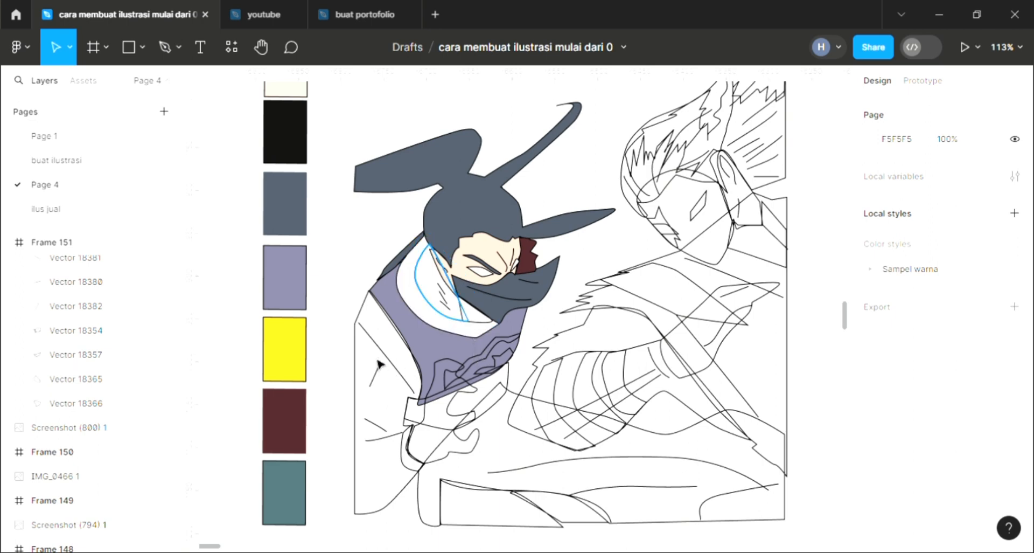
# Fill the large sleeve beside the chest garment with slate 4D5765 sampled from the hair and send it to the back
pyautogui.click(360, 328)
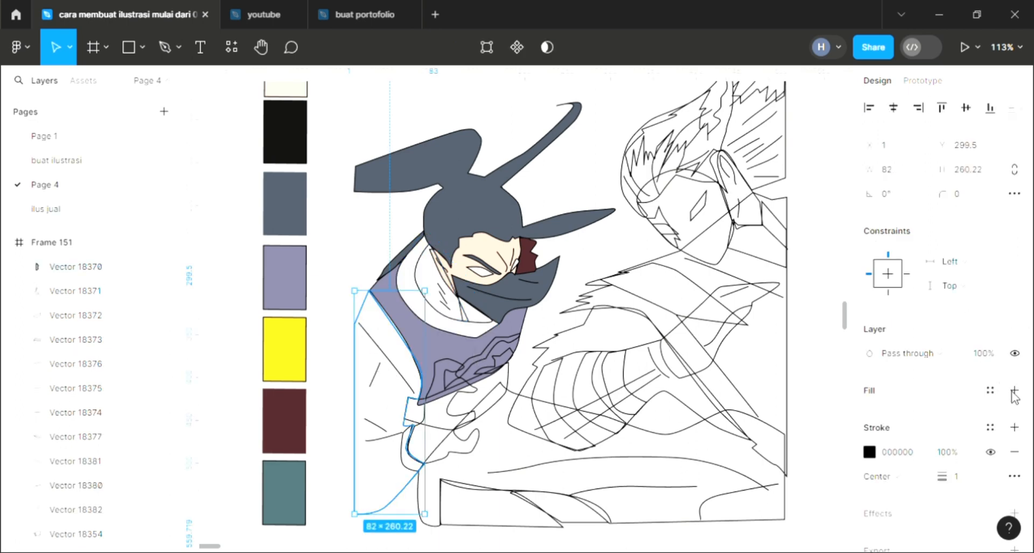
pyautogui.click(1015, 392)
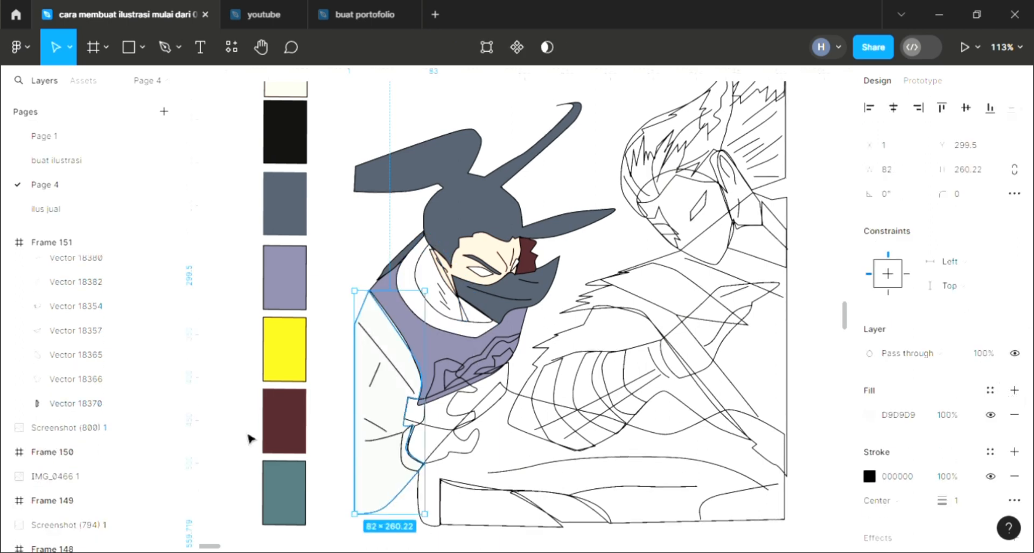
pyautogui.press('i')
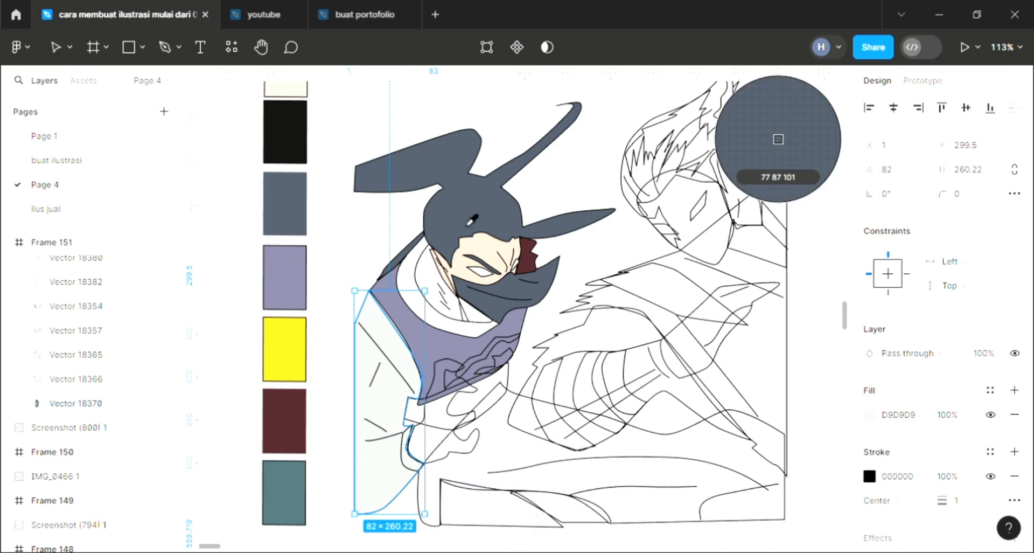
pyautogui.click(778, 139)
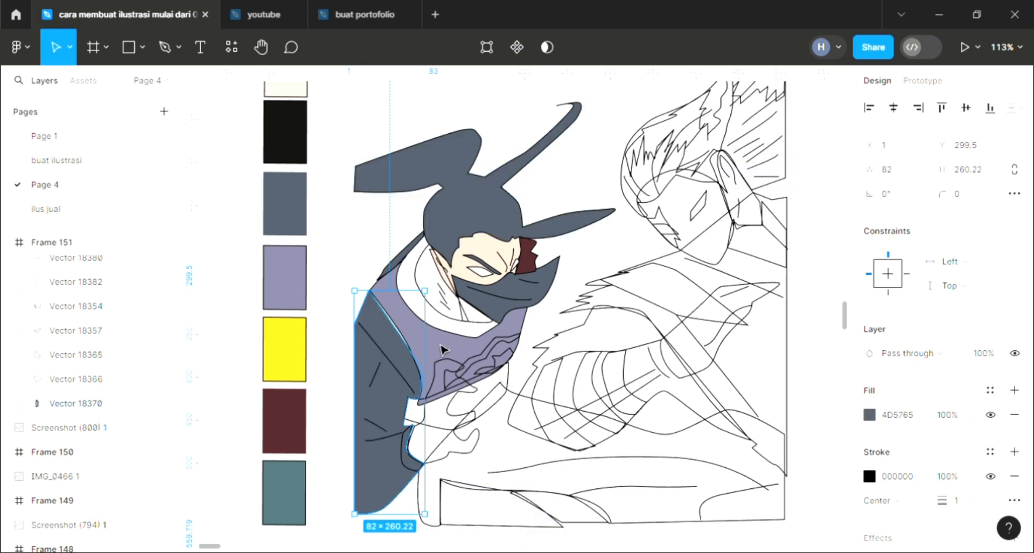
# Fill the curved neck shape inside the collar with sampled white and send it to the back
pyautogui.click(468, 329)
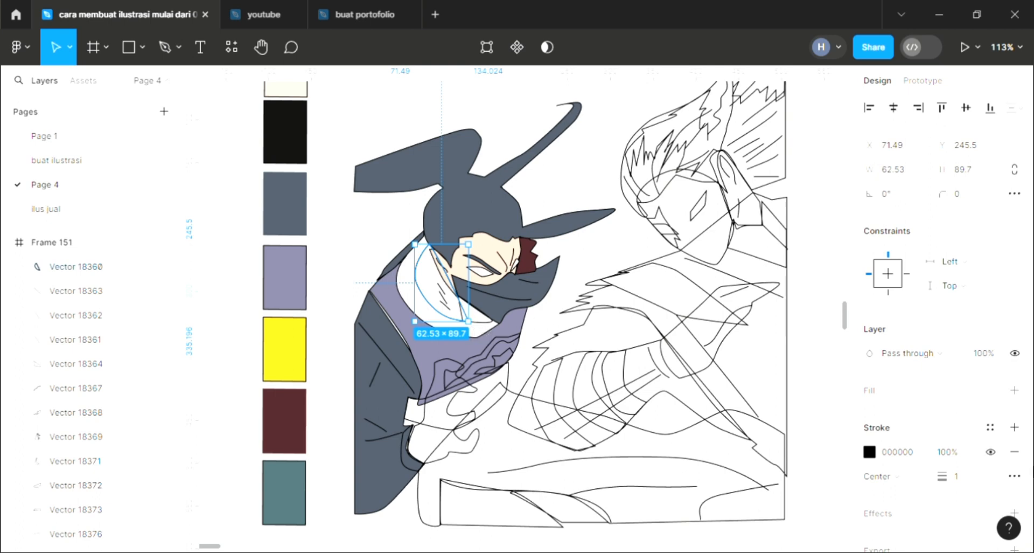
pyautogui.click(1016, 390)
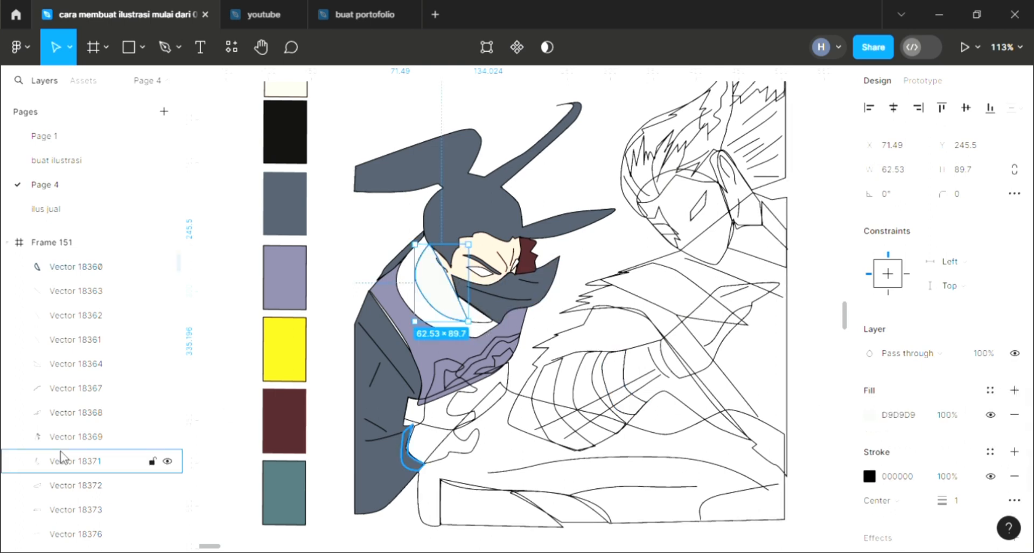
pyautogui.press('[')
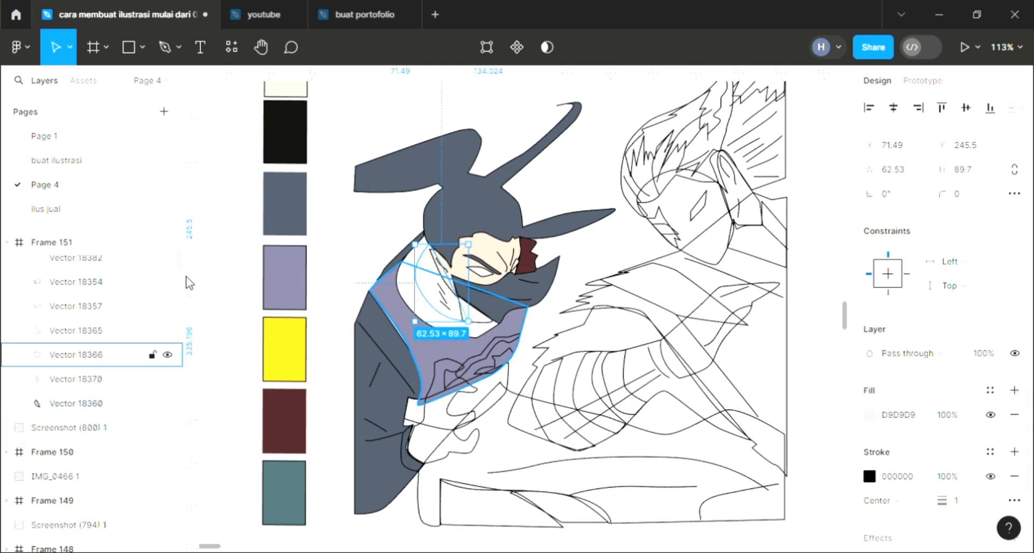
pyautogui.press('i')
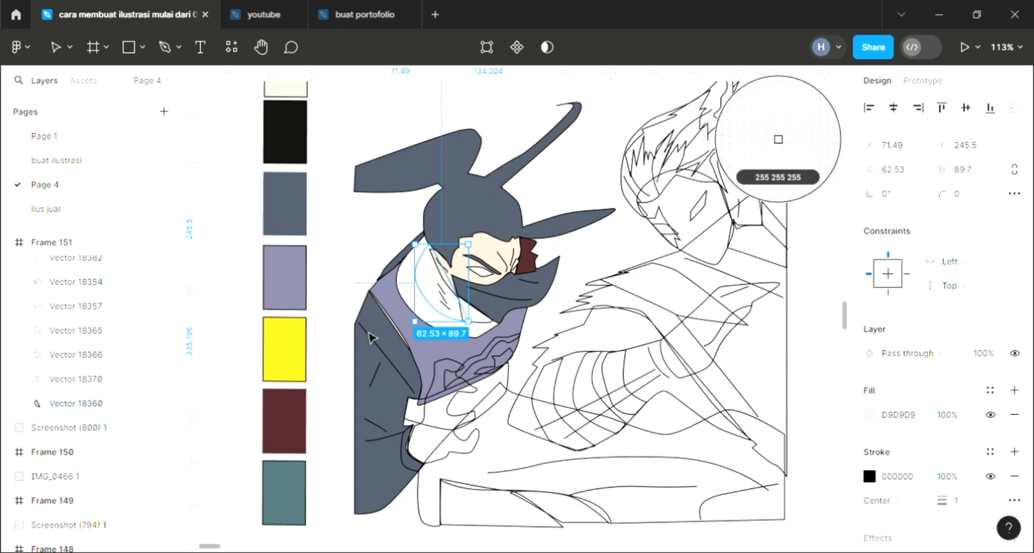
pyautogui.click(779, 139)
# Send the large collar to the back and recolour it with slate 4D5765
pyautogui.click(410, 284)
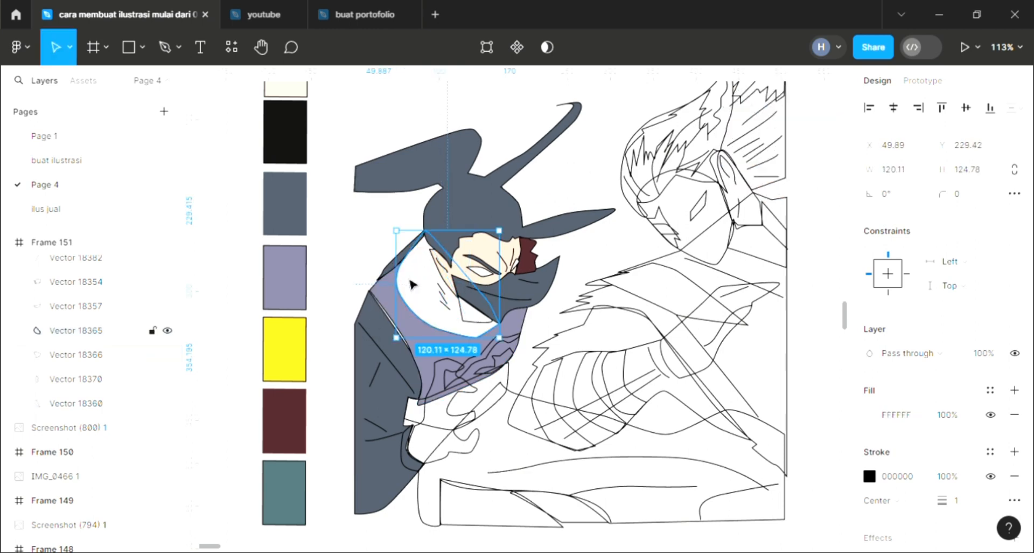
pyautogui.press('[')
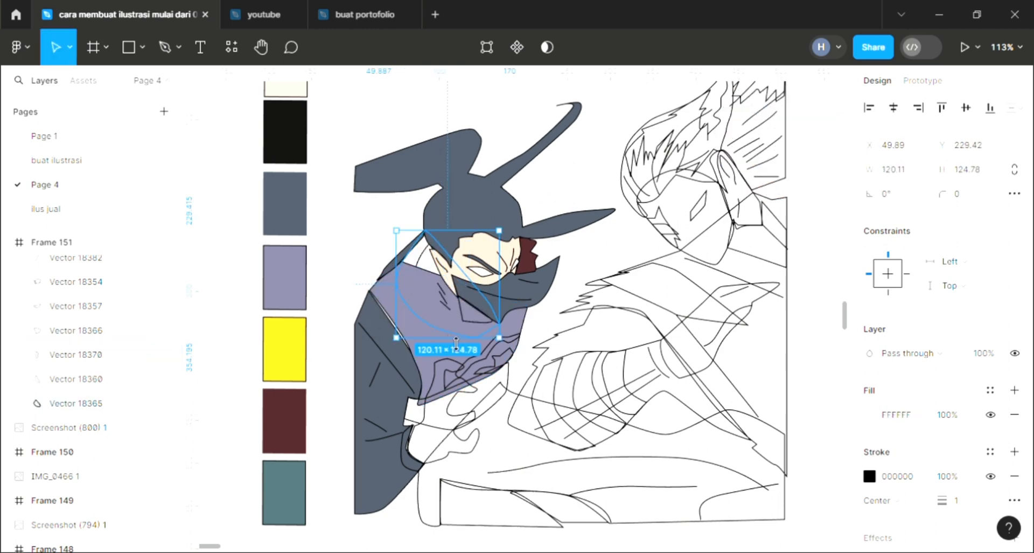
pyautogui.press('i')
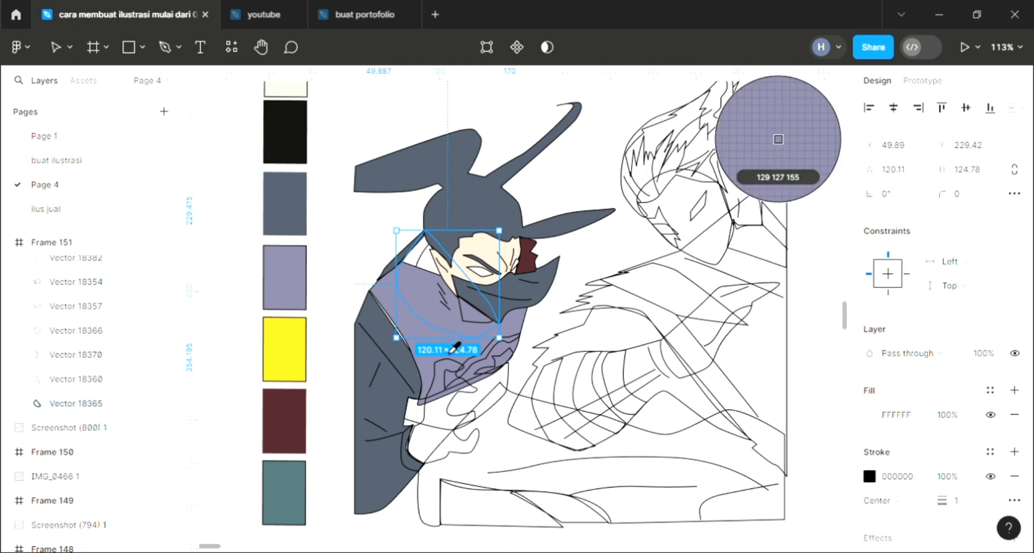
pyautogui.press('Escape')
# Send the lavender chest garment behind the slate collar
pyautogui.click(411, 319)
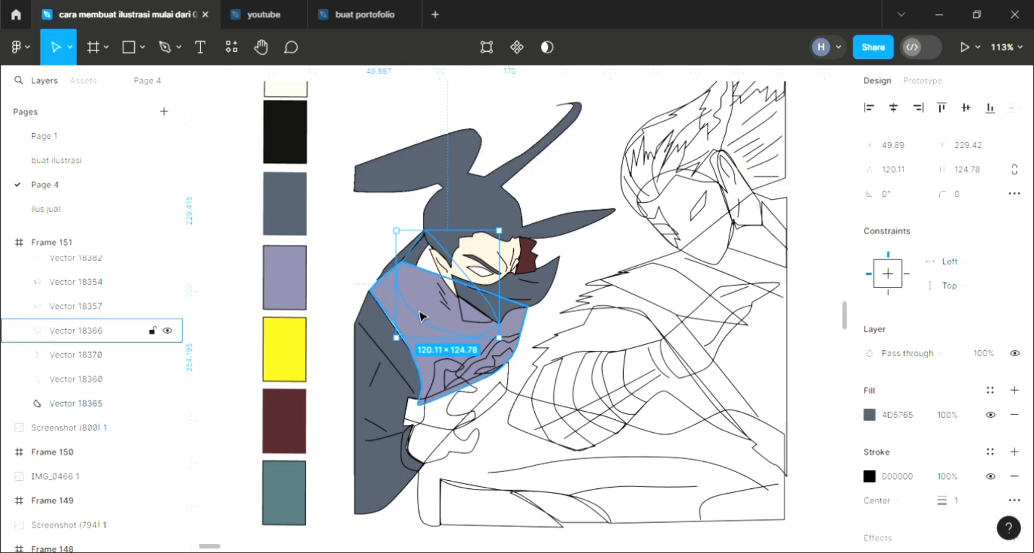
pyautogui.hotkey('ctrl', '[')
pyautogui.hotkey('ctrl', '[')
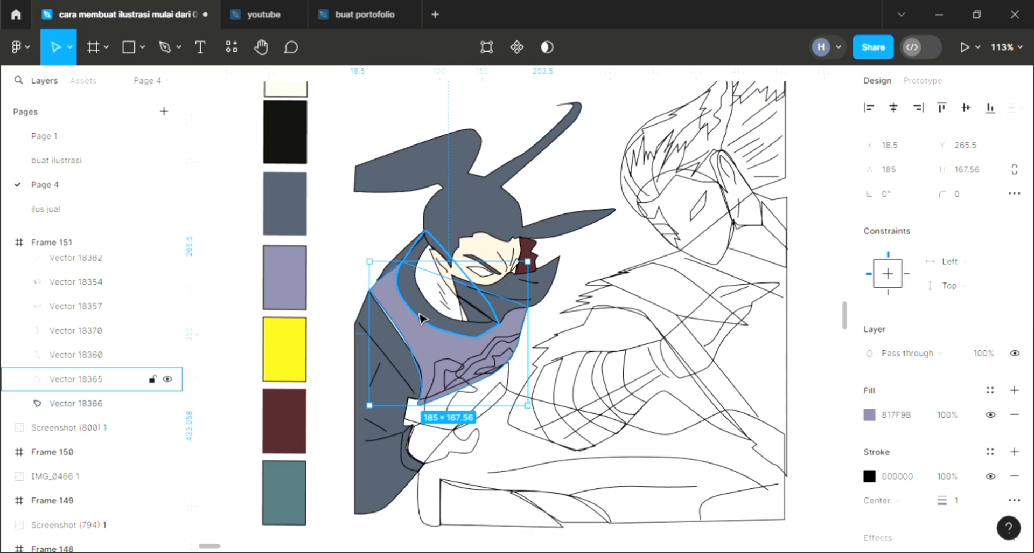
pyautogui.hotkey('ctrl', '[')
pyautogui.click(614, 347)
# Fill the long zigzag stripe on the chest garment with maroon 4F272C sampled from the jagged shape beside the face
pyautogui.scroll(-1, 605, 370)
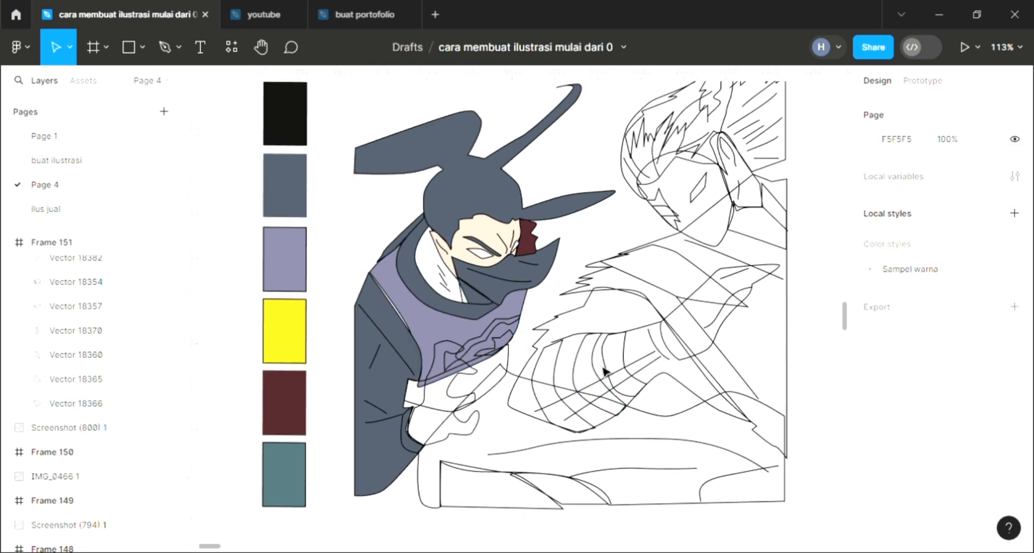
pyautogui.click(493, 325)
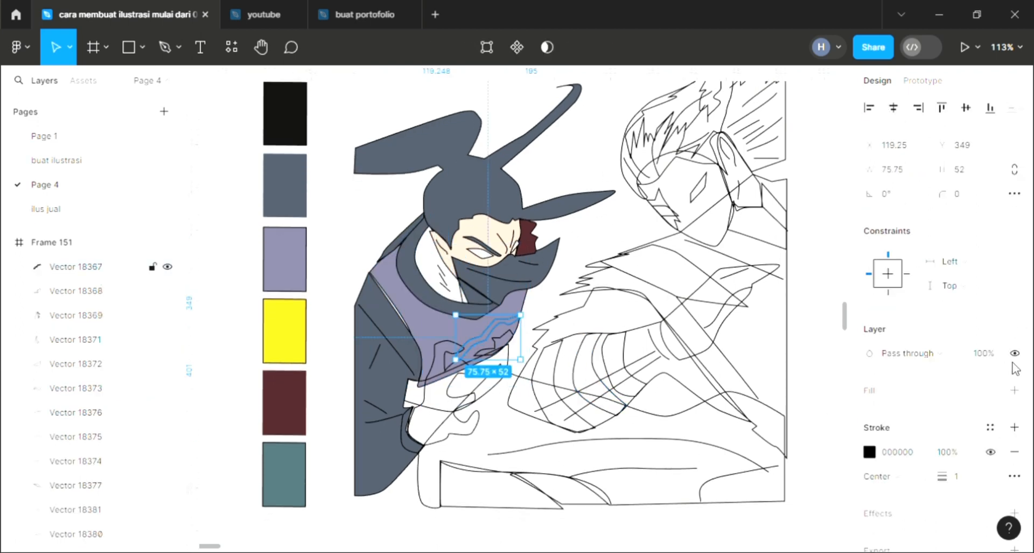
pyautogui.click(1014, 389)
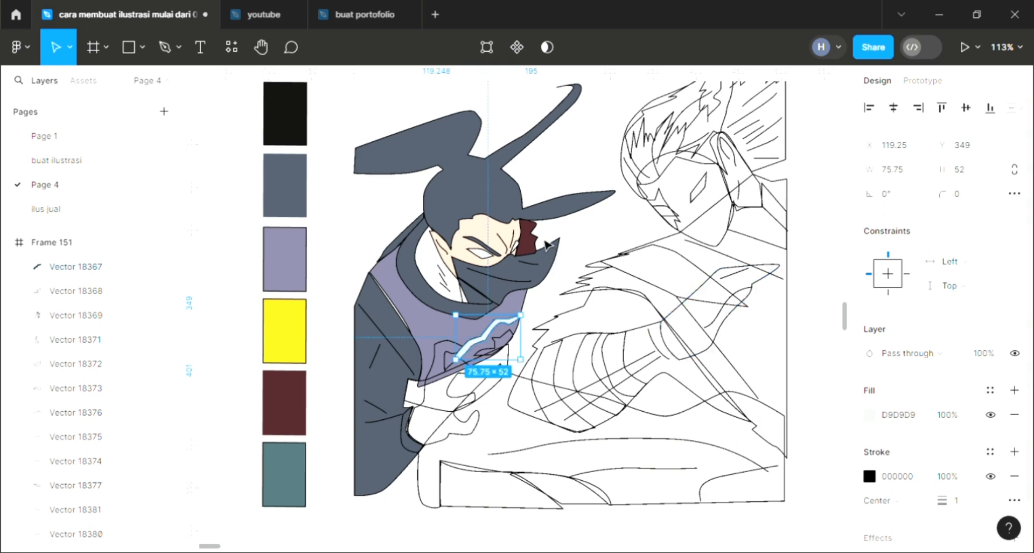
pyautogui.press('i')
pyautogui.click(778, 139)
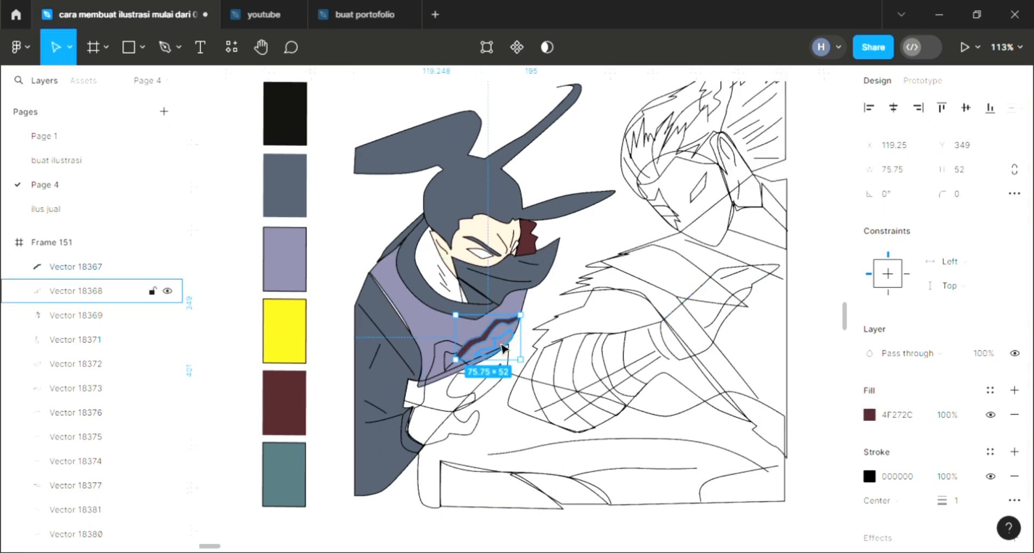
# Fill the smaller jagged shape below the zigzag stripe with maroon 4F272C
pyautogui.click(503, 347)
pyautogui.click(1014, 390)
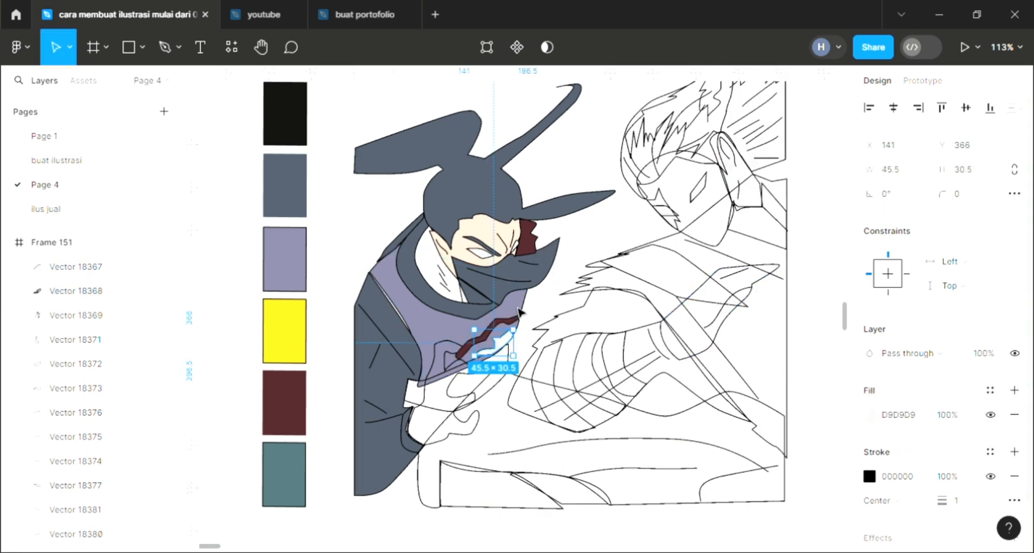
pyautogui.press('i')
pyautogui.click(763, 129)
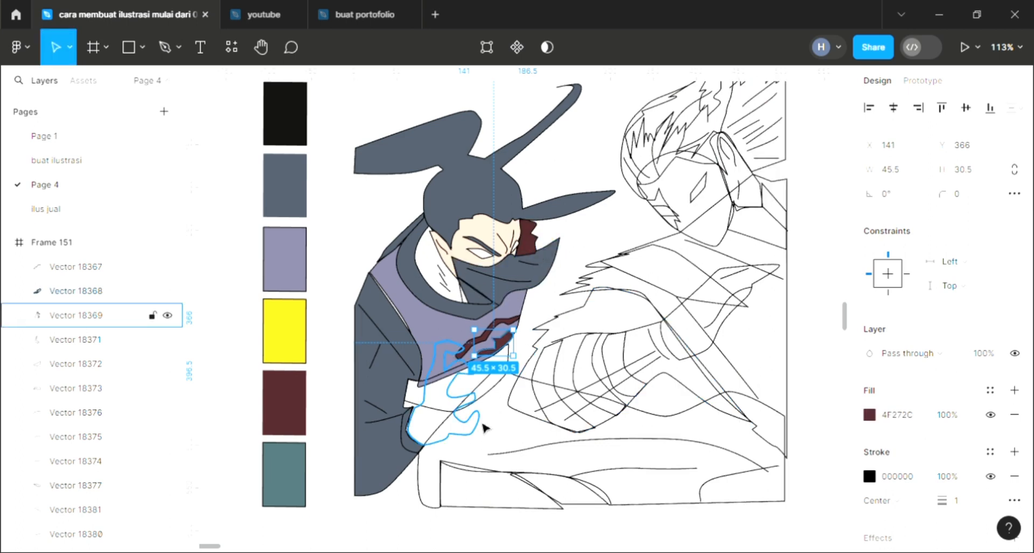
# Fill the clawed hand in front of the chest with yellow FAD71E sampled from the palette
pyautogui.click(436, 410)
pyautogui.click(1014, 390)
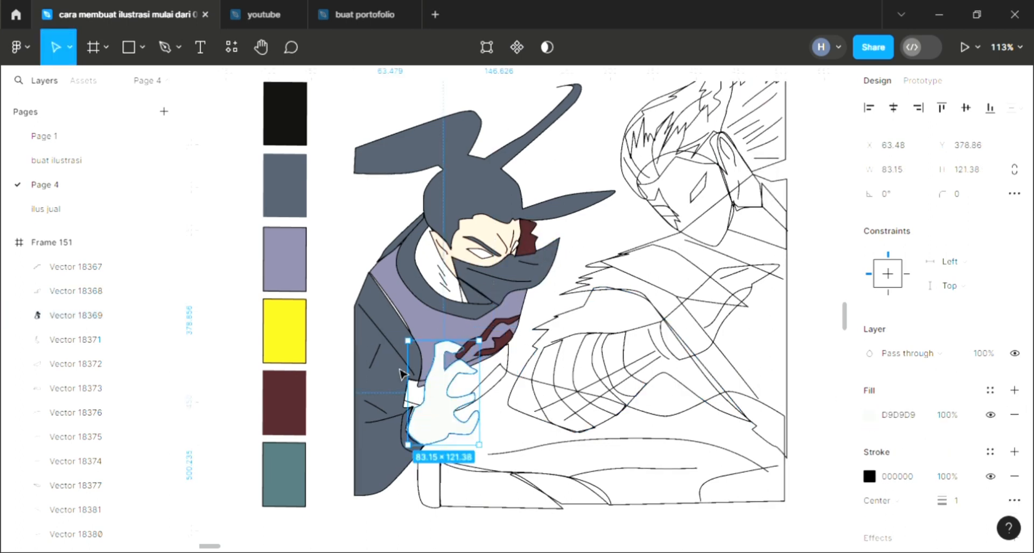
pyautogui.press('i')
pyautogui.click(302, 331)
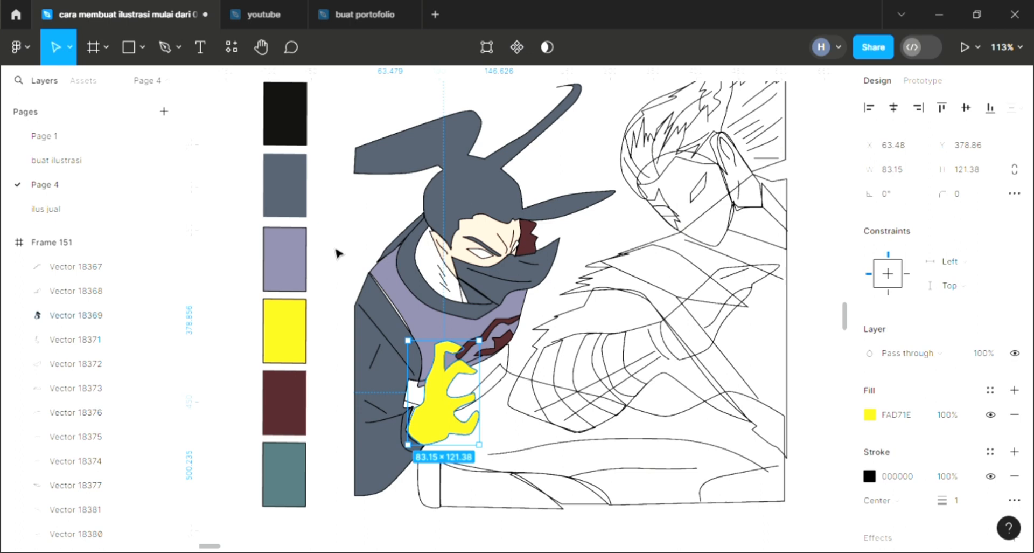
# Fill the band behind the yellow hand with palette maroon 4F272C and send it to the back
pyautogui.click(469, 449)
pyautogui.click(486, 431)
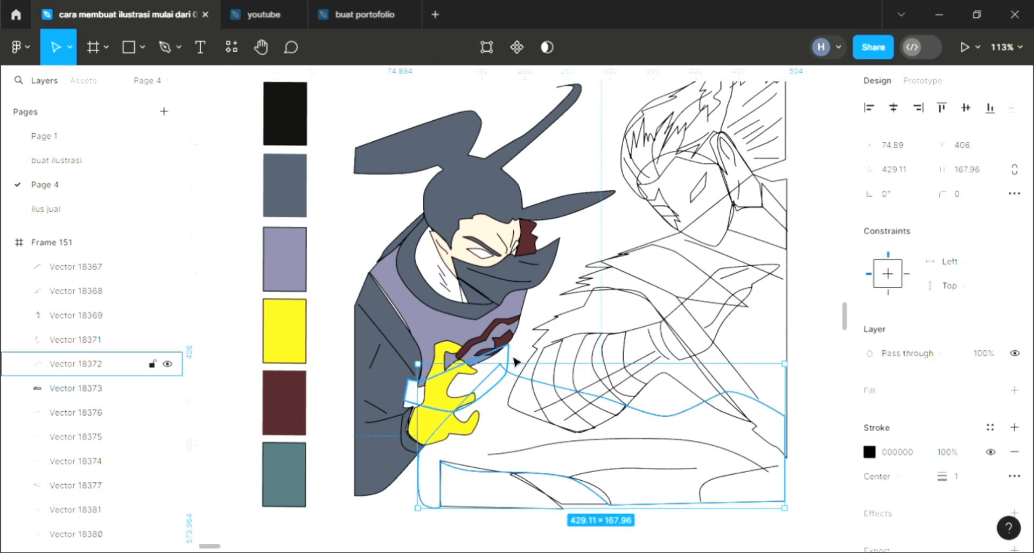
pyautogui.click(508, 360)
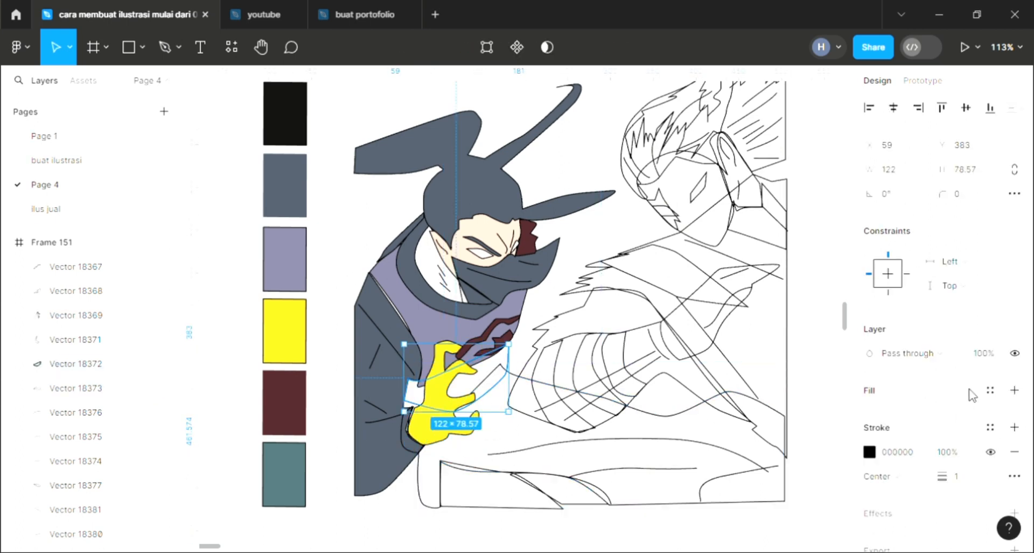
pyautogui.click(1015, 390)
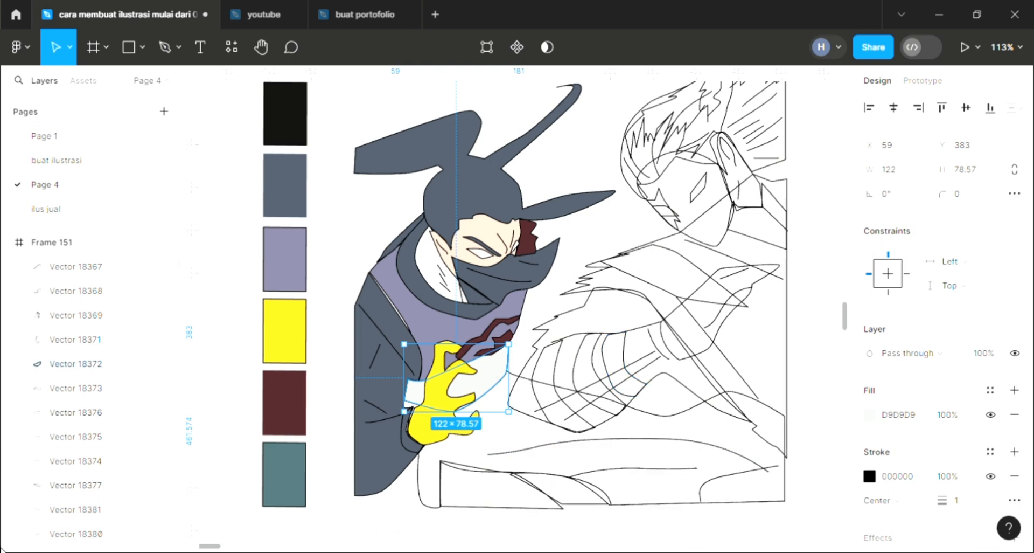
pyautogui.press('[')
pyautogui.press('i')
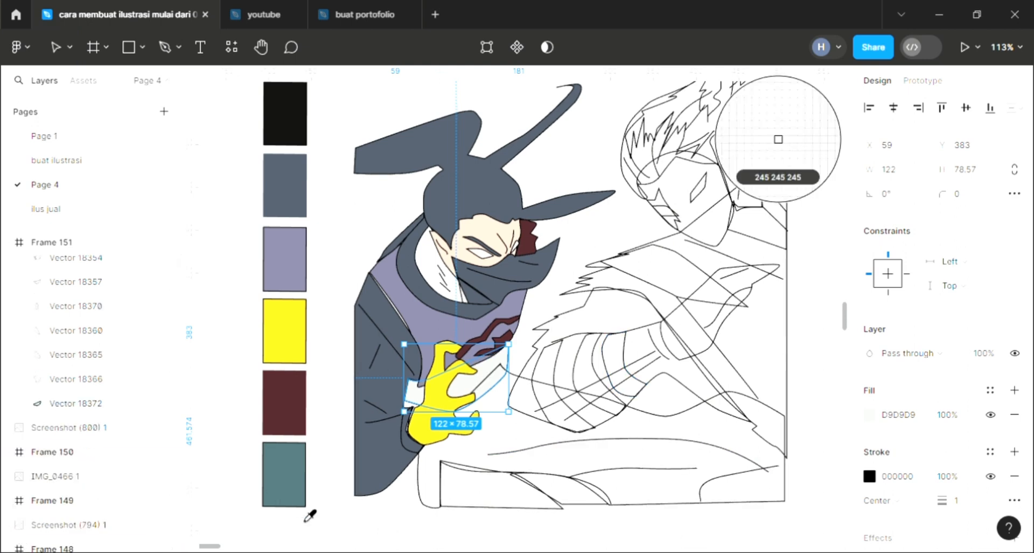
pyautogui.click(285, 403)
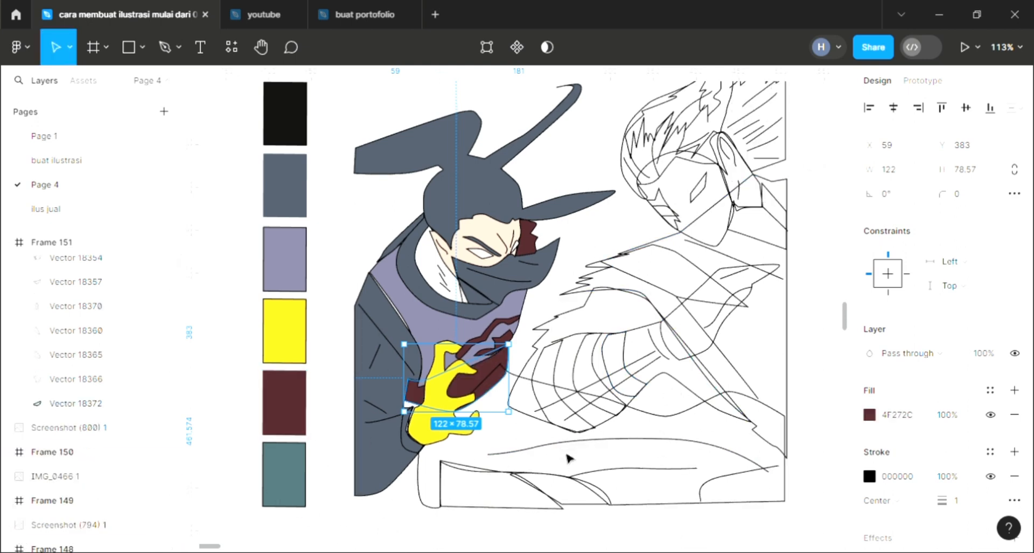
# Fill the large lower garment shape along the illustration's base with slate 4D5765 and send it to the back
pyautogui.click(426, 496)
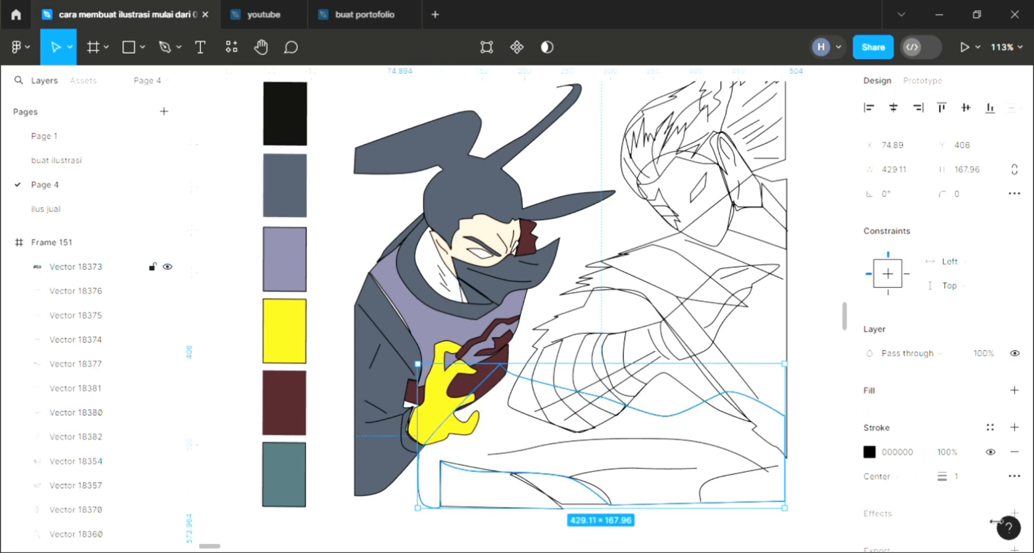
pyautogui.click(1015, 390)
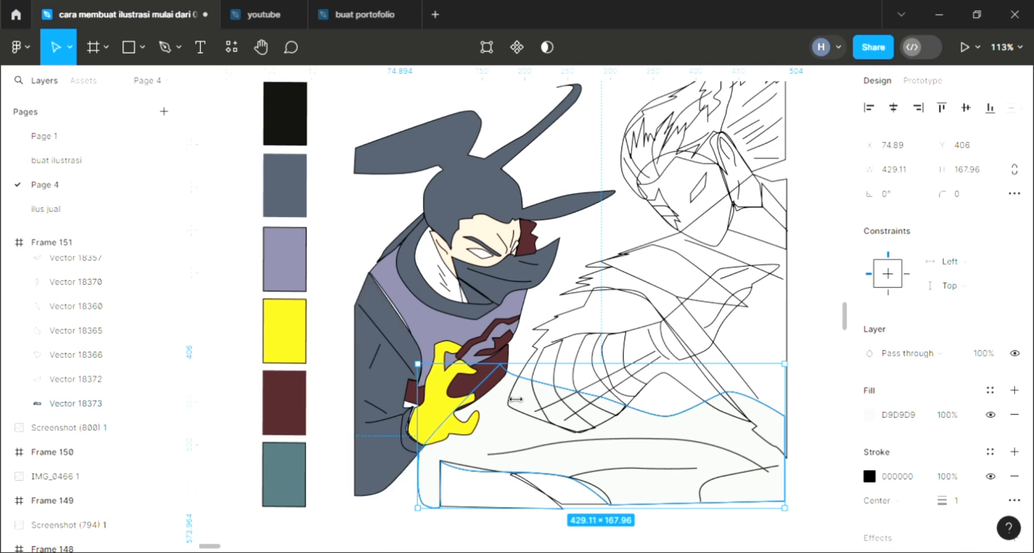
pyautogui.press('i')
pyautogui.click(545, 190)
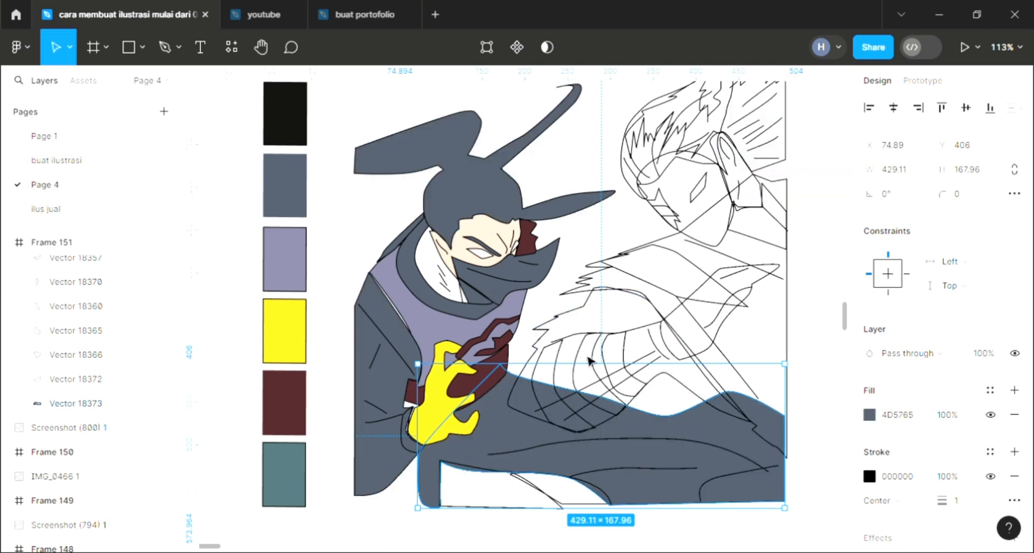
# Fill the pointed panel inside the lower garment's opening with lavender 817F9B
pyautogui.click(539, 495)
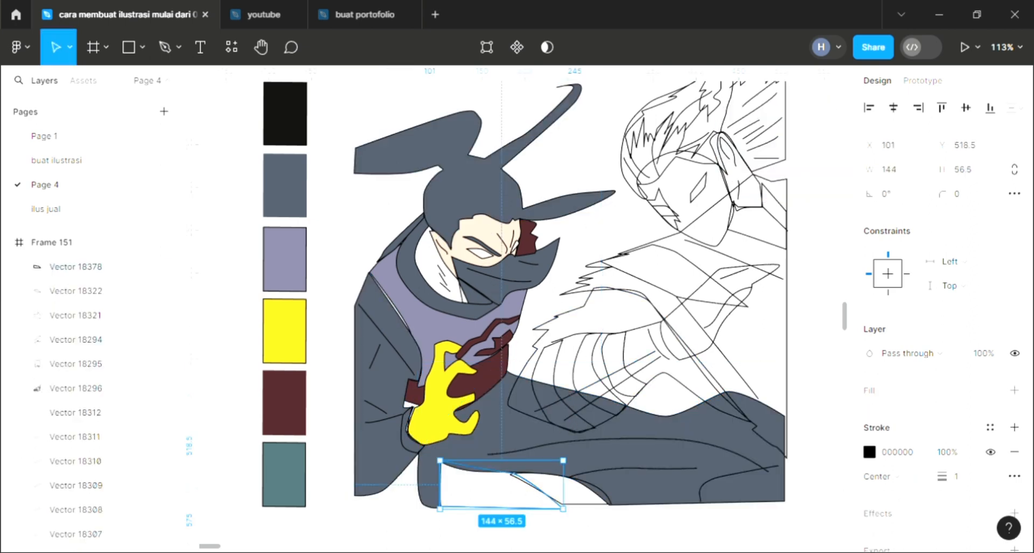
pyautogui.click(1015, 391)
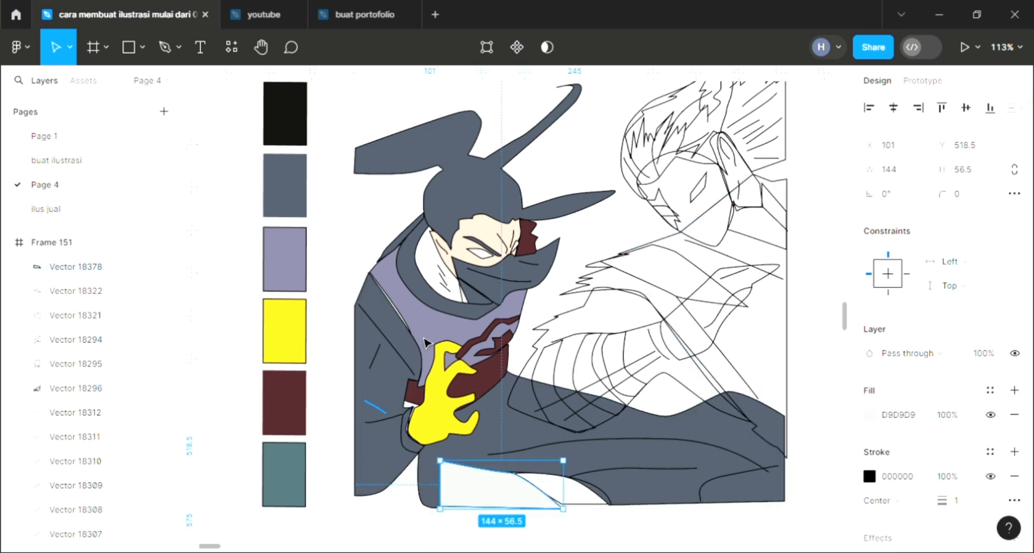
pyautogui.press('i')
pyautogui.click(778, 139)
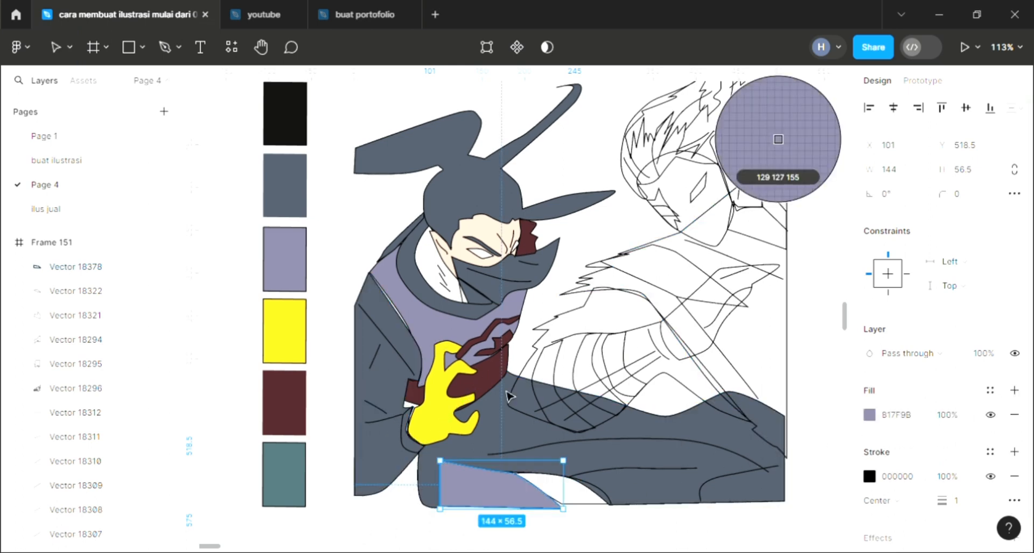
# Add a fill to the curved shape beside the lavender panel and colour it with lavender 817F9B sampled from that panel
pyautogui.click(613, 503)
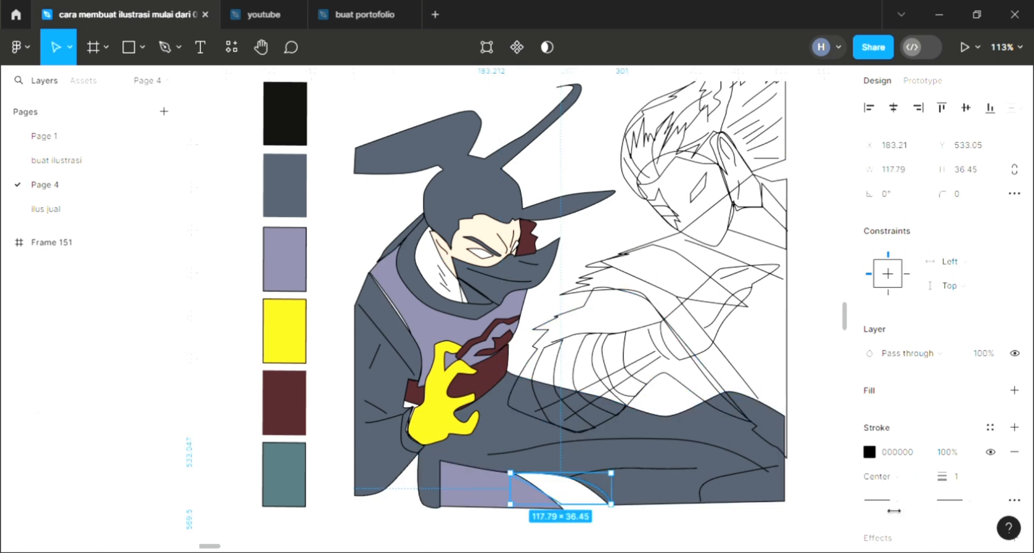
pyautogui.click(1015, 389)
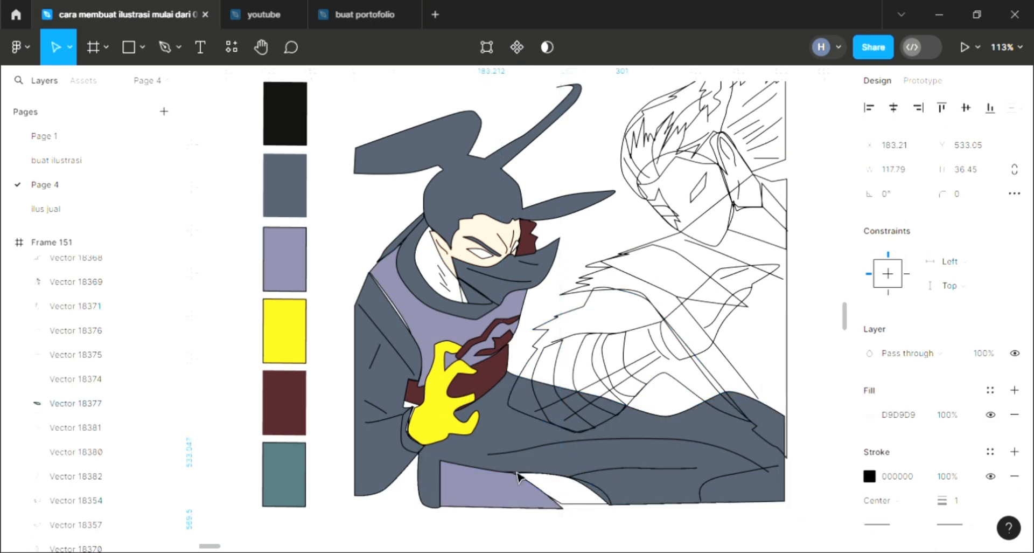
pyautogui.press('i')
pyautogui.click(468, 493)
pyautogui.click(588, 539)
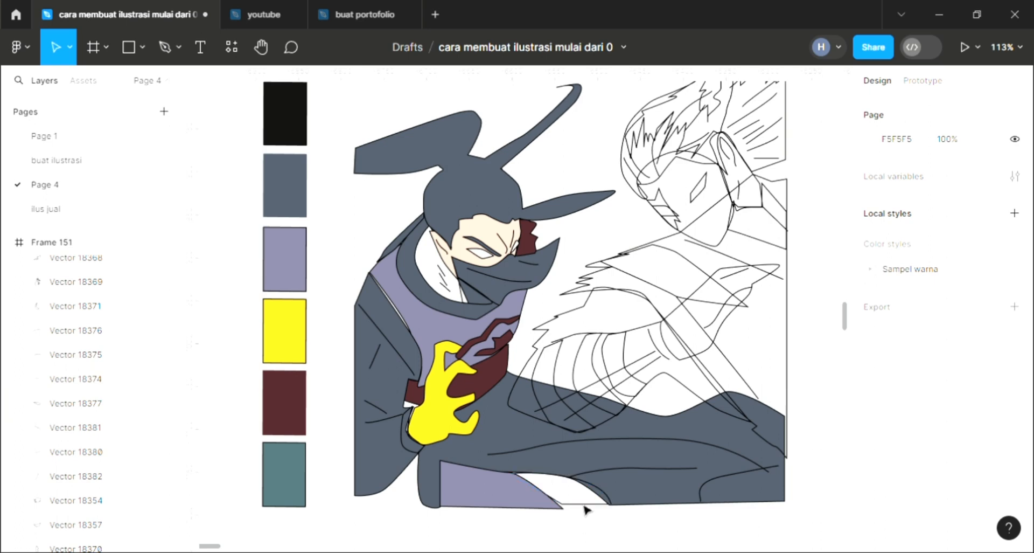
# Stretch the curved shape beside the lavender panel to 118 × 44 and change its fill to slate 4D5765
pyautogui.click(591, 506)
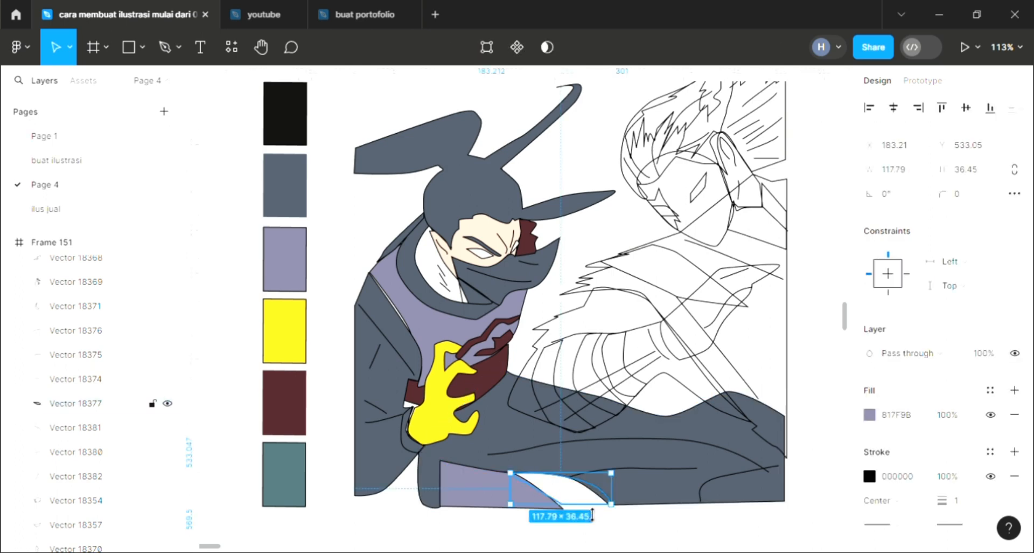
pyautogui.moveTo(589, 516); pyautogui.dragTo(592, 521)
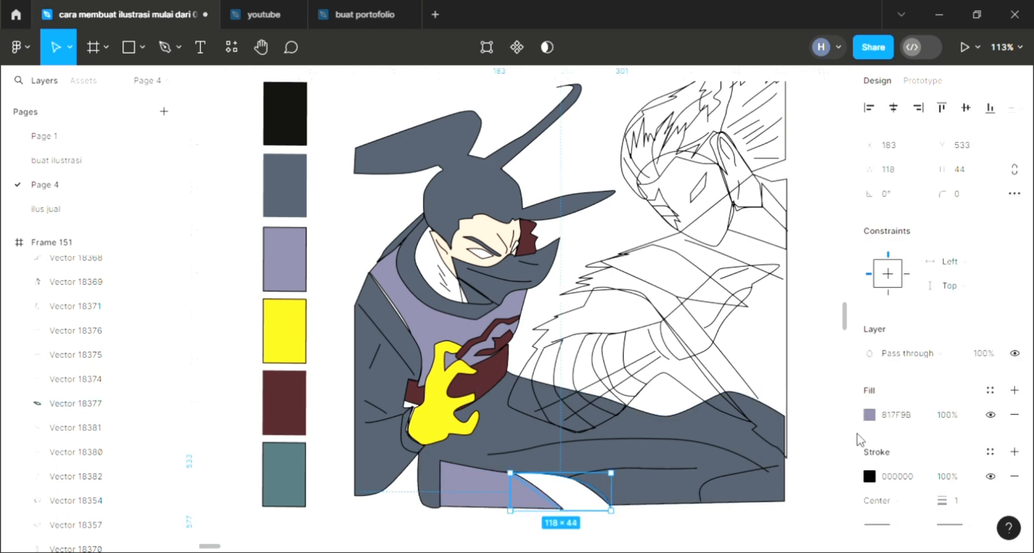
pyautogui.press('i')
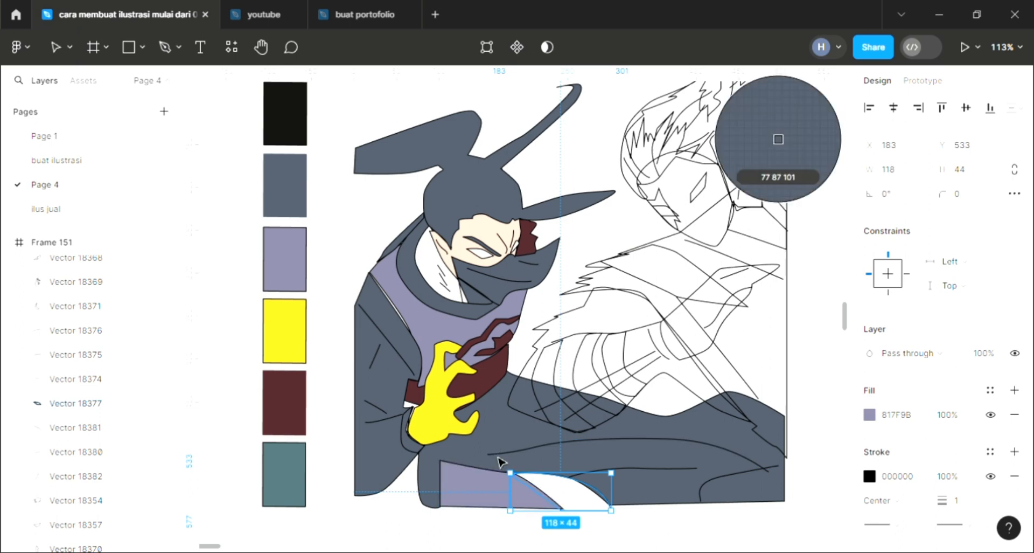
pyautogui.click(498, 466)
pyautogui.click(568, 495)
# Edit the curved shape's path and join its open end points at the base to close the outline
pyautogui.scroll(5, 571, 500)
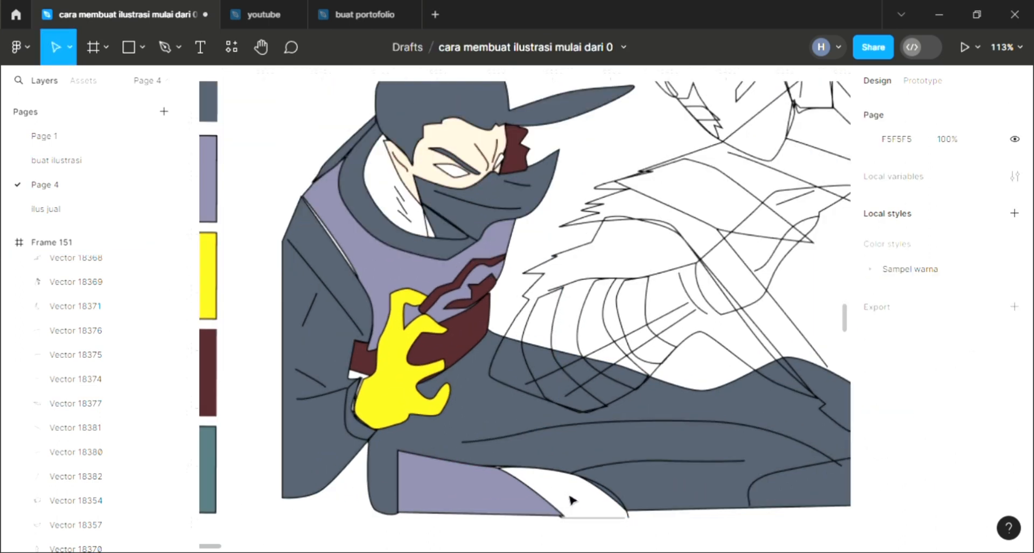
pyautogui.click(645, 521)
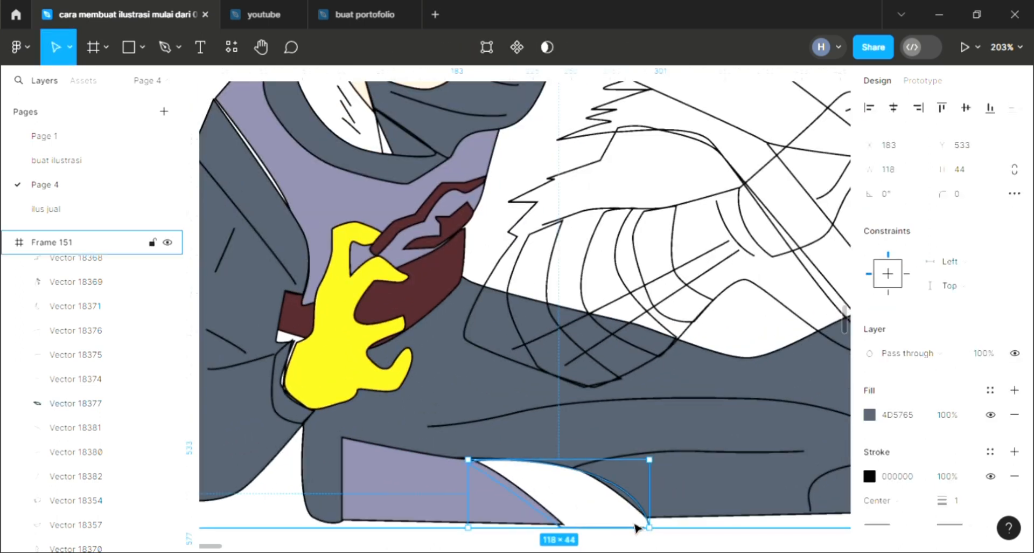
pyautogui.click(635, 523)
pyautogui.click(651, 528)
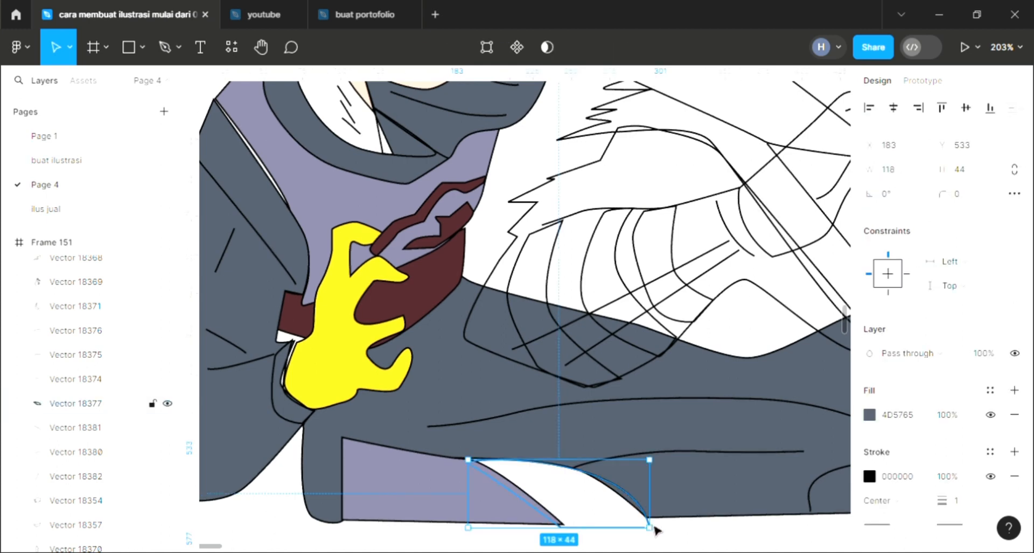
pyautogui.doubleClick(651, 529)
pyautogui.scroll(2, 652, 532)
pyautogui.scroll(5, 651, 536)
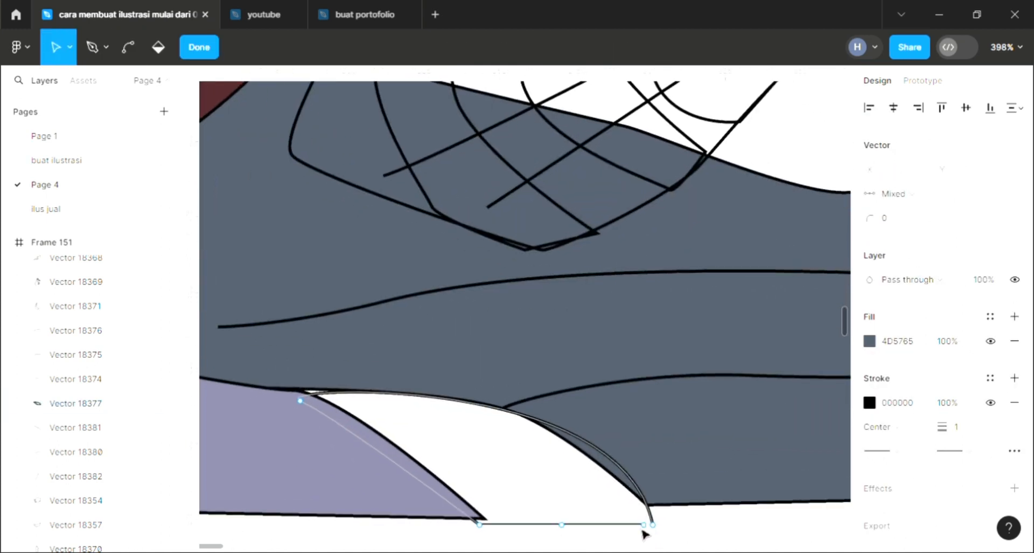
pyautogui.click(653, 527)
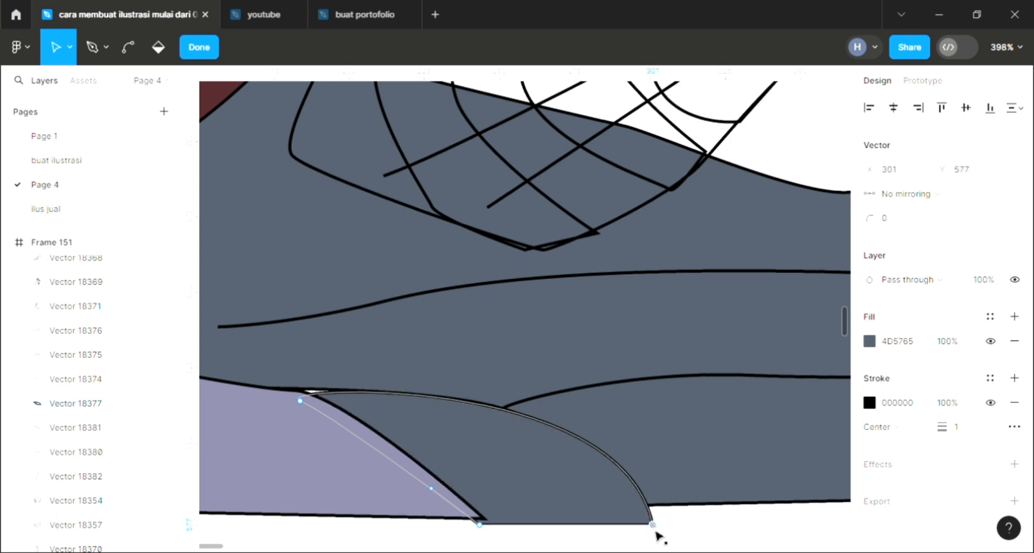
pyautogui.scroll(-2, 658, 533)
pyautogui.scroll(-2, 656, 533)
pyautogui.press('Escape')
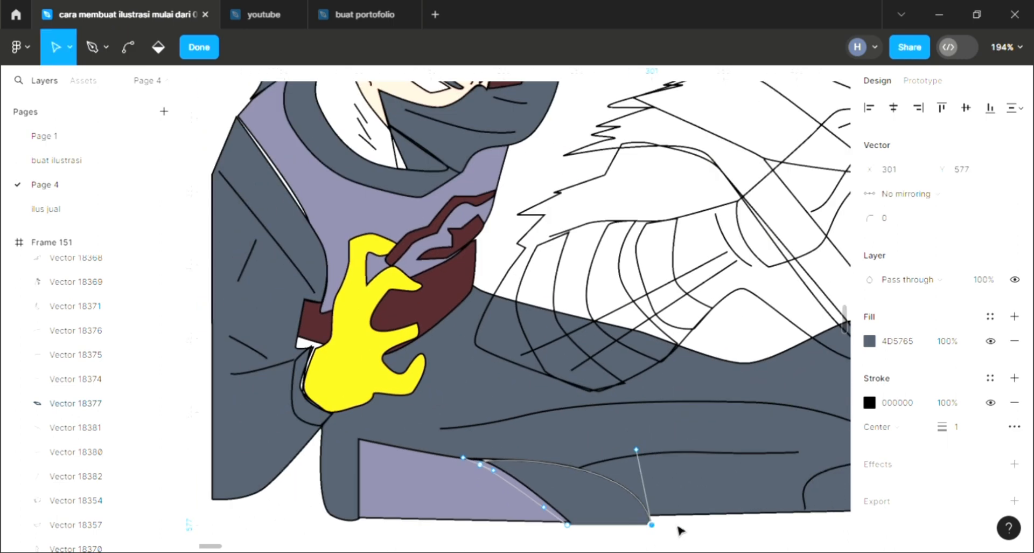
pyautogui.press('Escape')
# Send the slate curved shape beside the lavender panel to the back of the illustration's layers
pyautogui.scroll(-4, 679, 528)
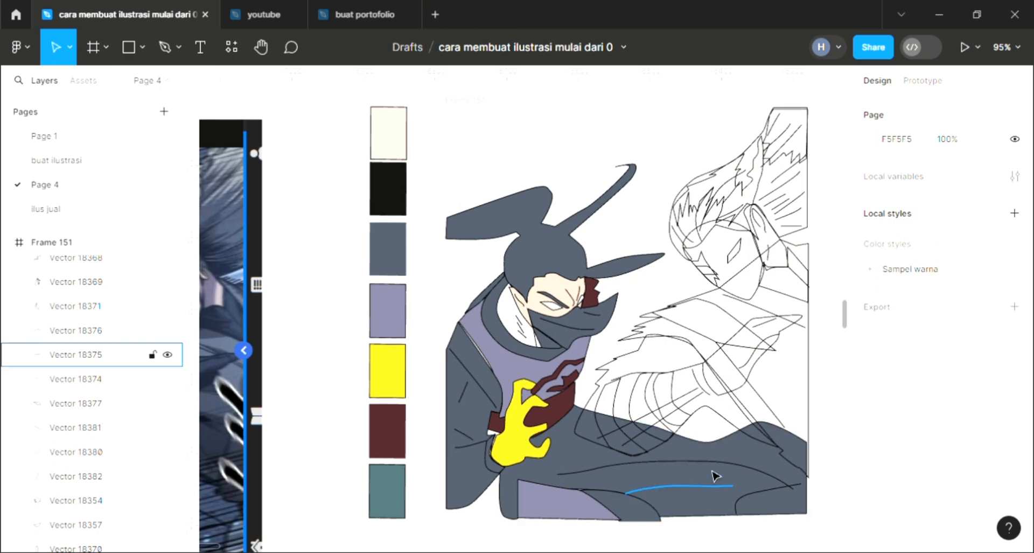
pyautogui.click(805, 381)
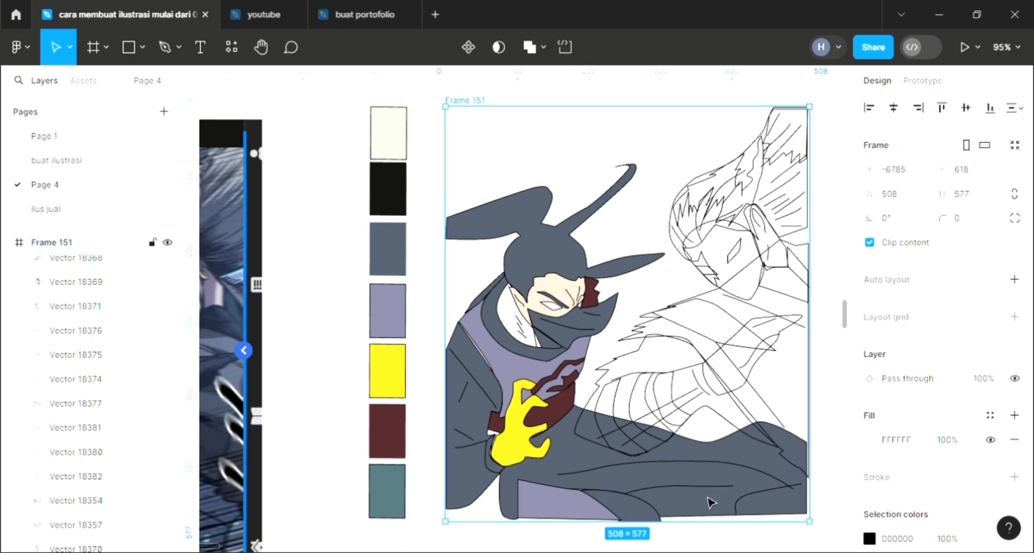
pyautogui.scroll(1, 714, 388)
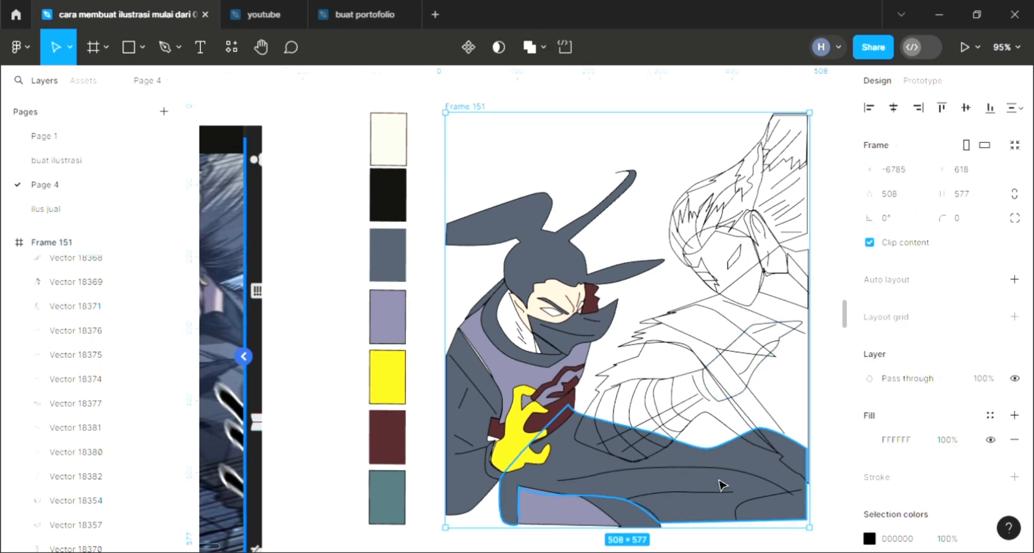
pyautogui.scroll(-1, 719, 481)
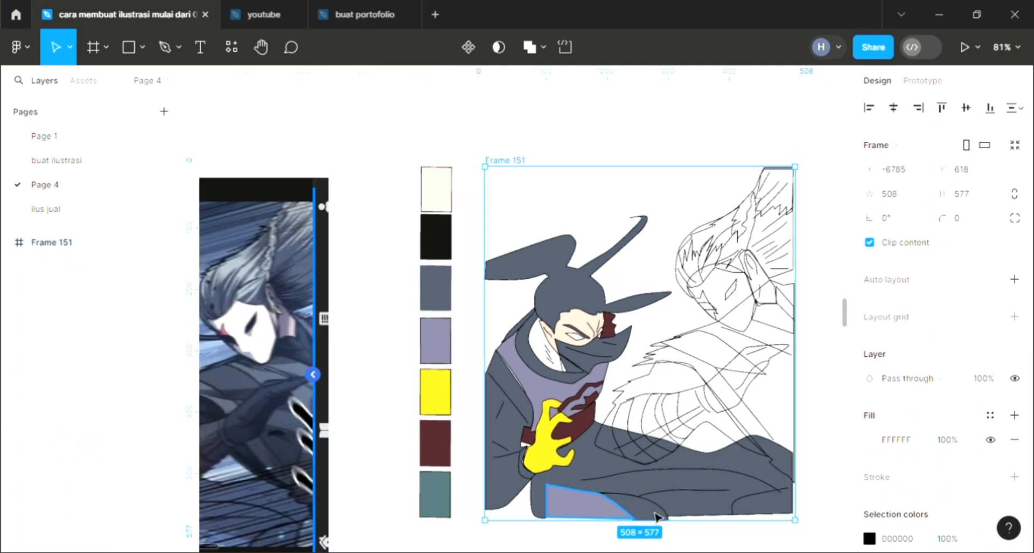
pyautogui.click(637, 518)
pyautogui.scroll(-5, 97, 456)
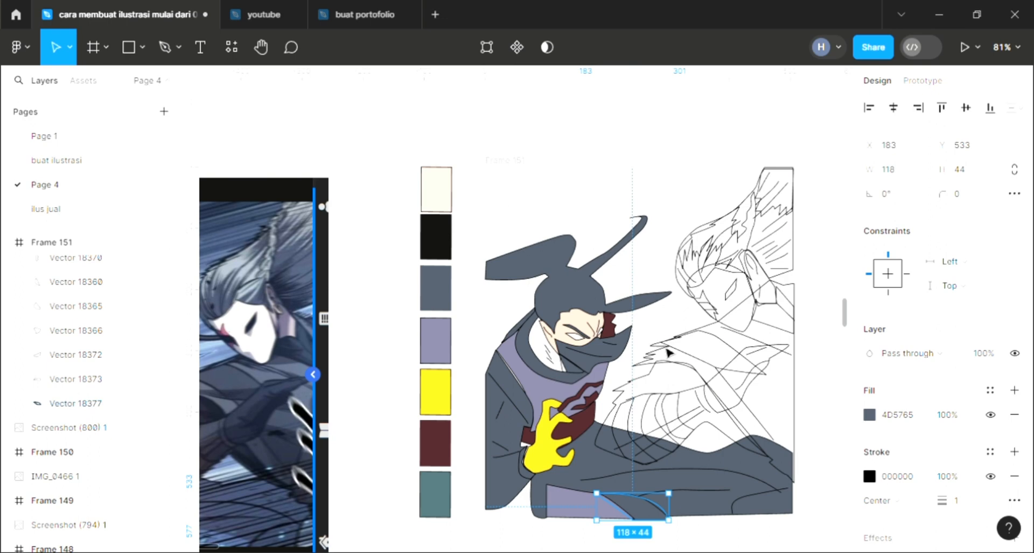
# Fill the jagged front hair section of the second character with palette lavender 817F9B
pyautogui.hscroll(5, 668, 352)
pyautogui.scroll(2, 595, 294)
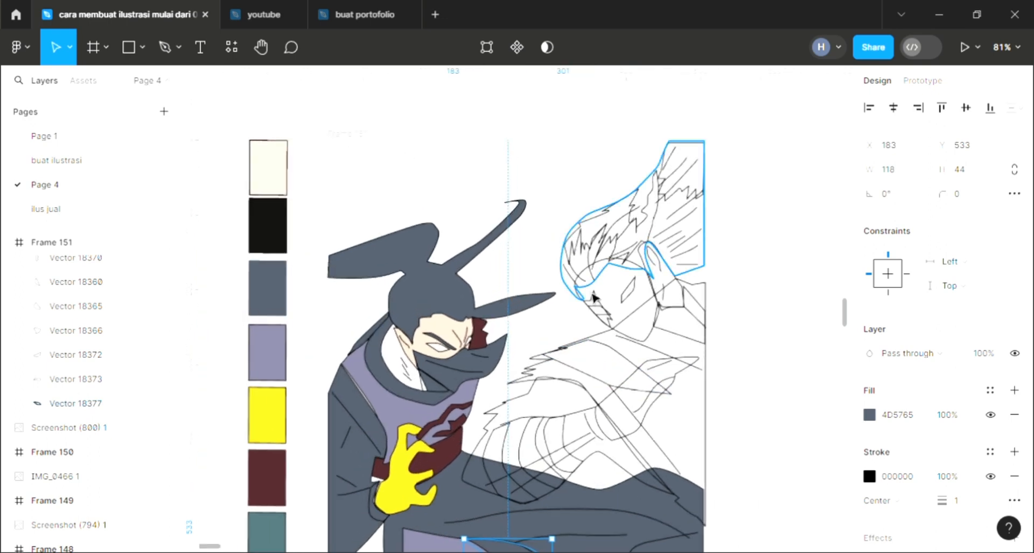
pyautogui.scroll(3, 596, 293)
pyautogui.click(636, 209)
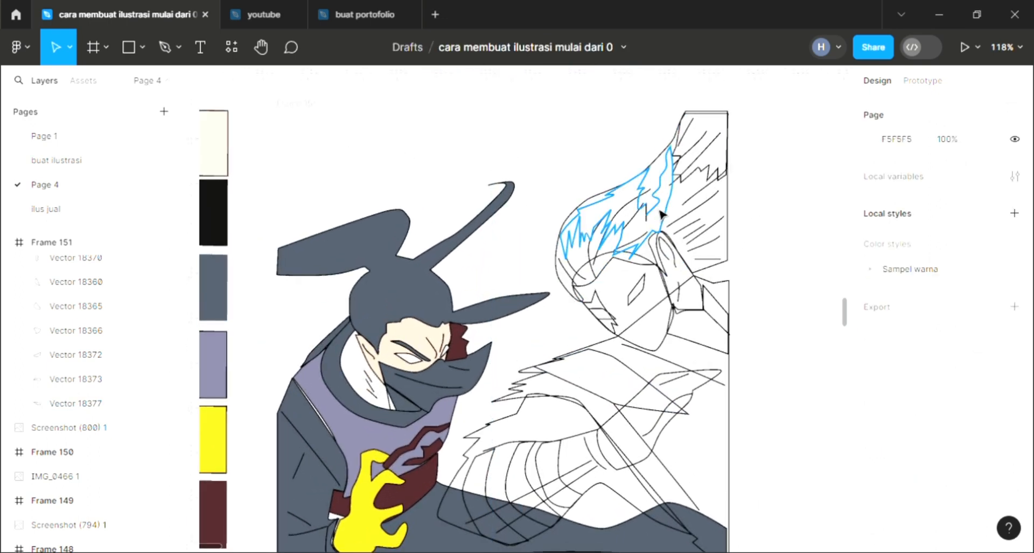
pyautogui.click(663, 218)
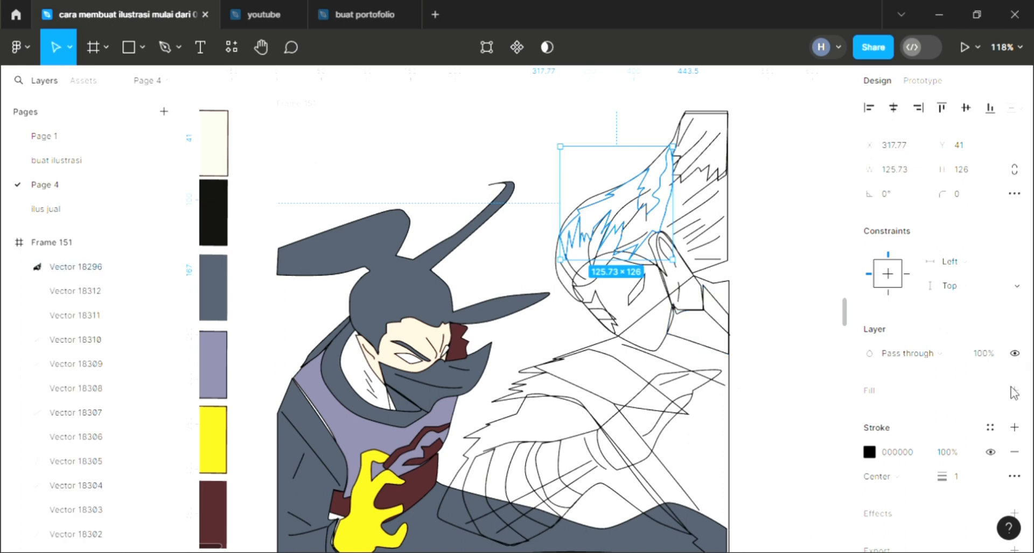
pyautogui.click(928, 397)
pyautogui.scroll(-2, 706, 387)
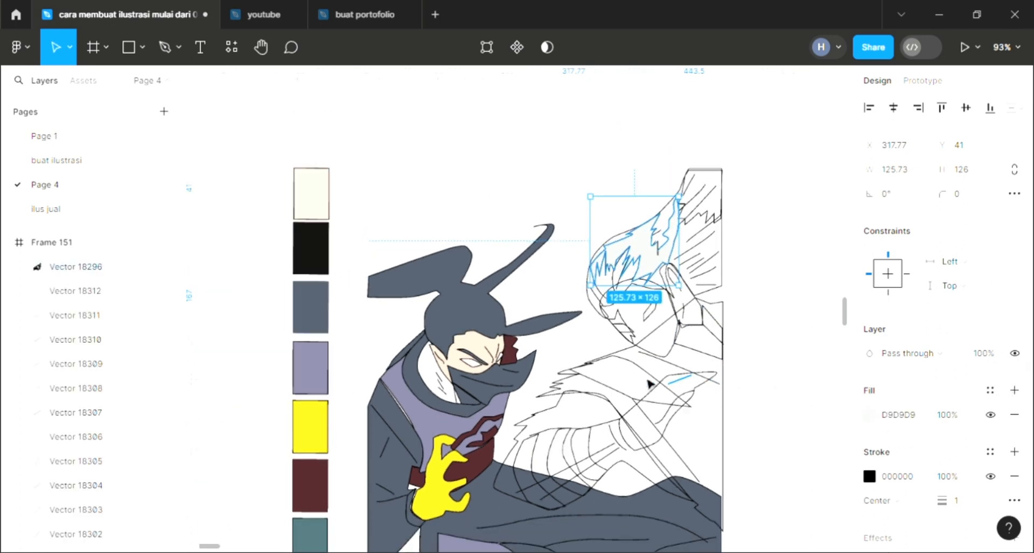
pyautogui.press('i')
pyautogui.click(322, 370)
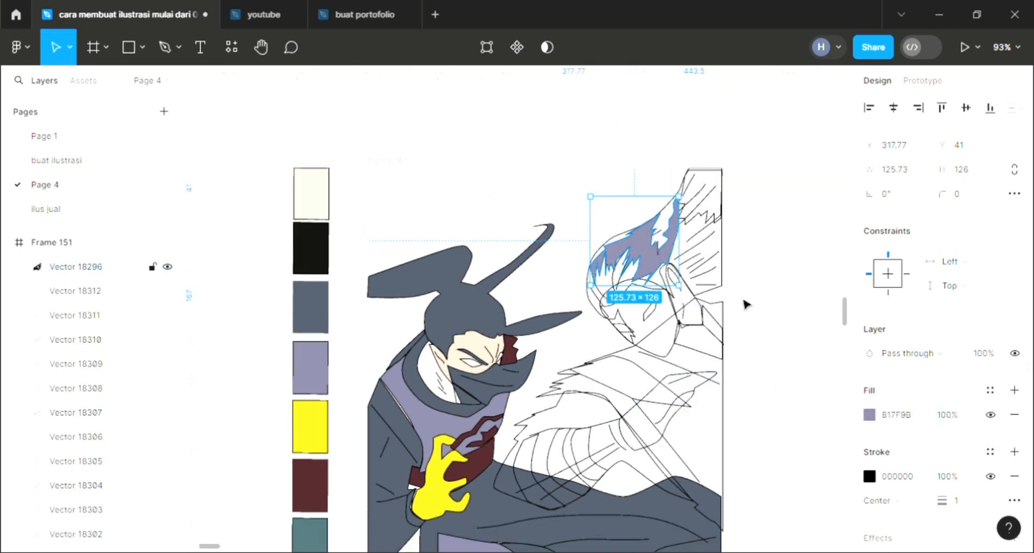
pyautogui.press('Escape')
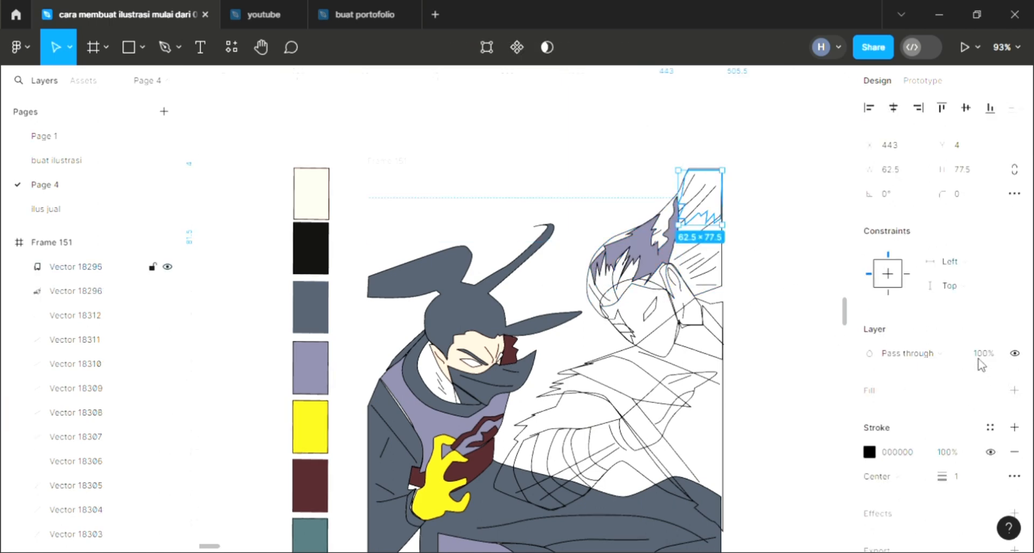
# Fill the upper jagged hair section of the second character with lavender 817F9B
pyautogui.click(1014, 390)
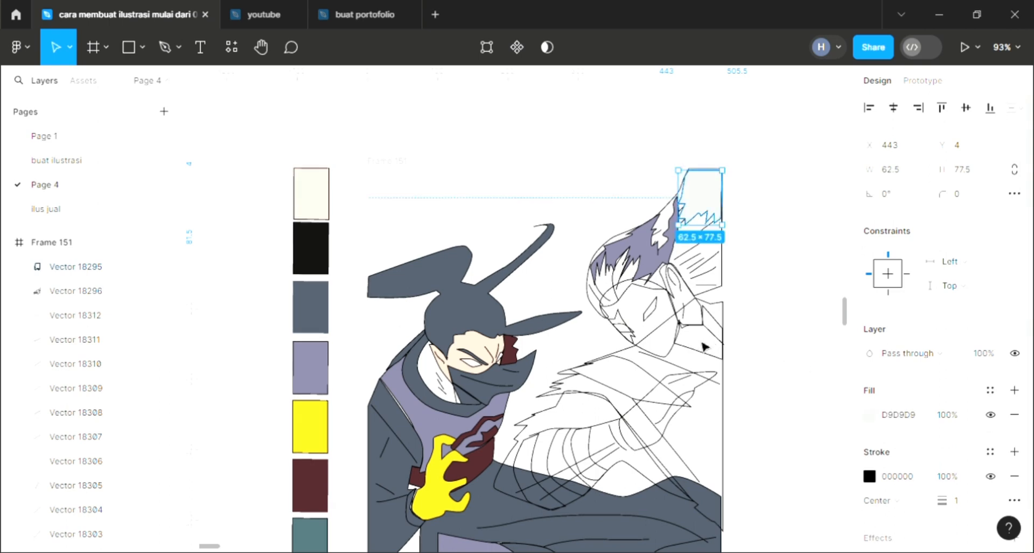
pyautogui.press('i')
pyautogui.click(779, 139)
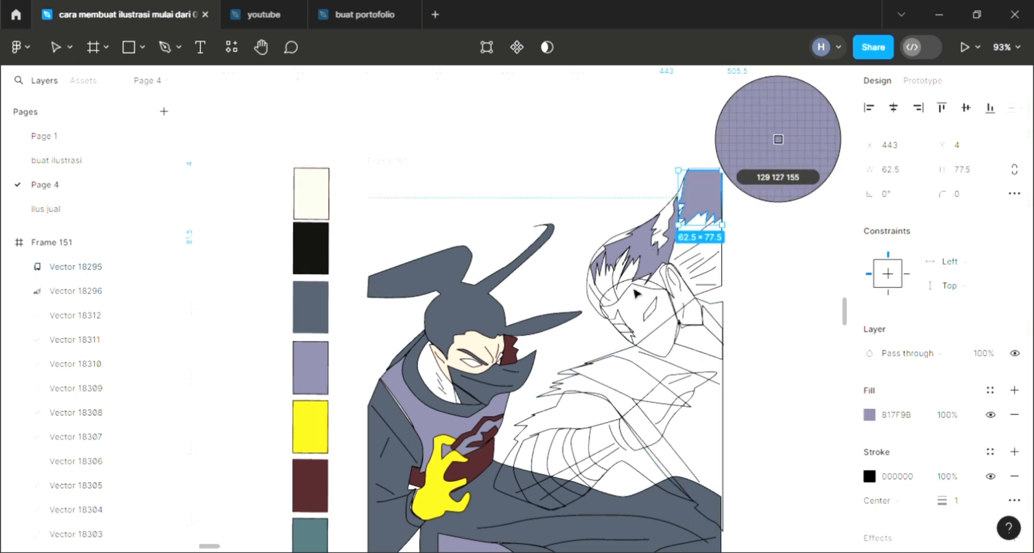
# Send both lavender hair sections together to the back so the hair strand lines lie above them
pyautogui.click(657, 262)
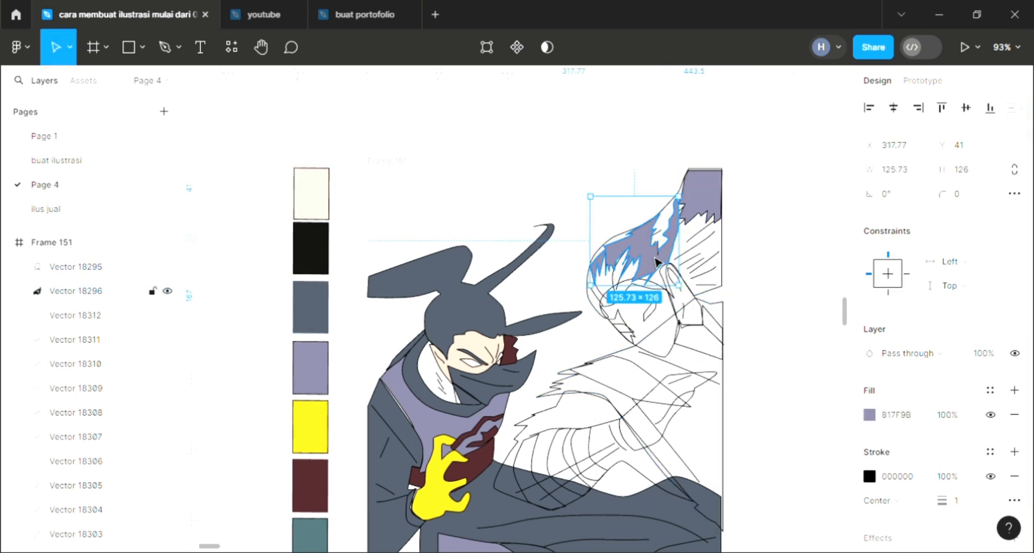
pyautogui.keyDown('shift'); pyautogui.click(707, 201); pyautogui.keyUp('shift')
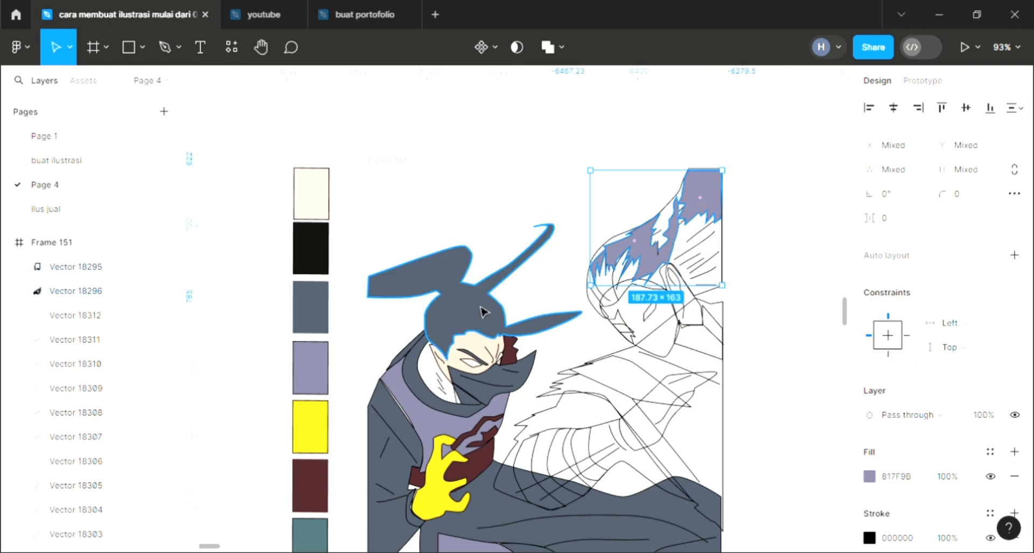
pyautogui.click(764, 264)
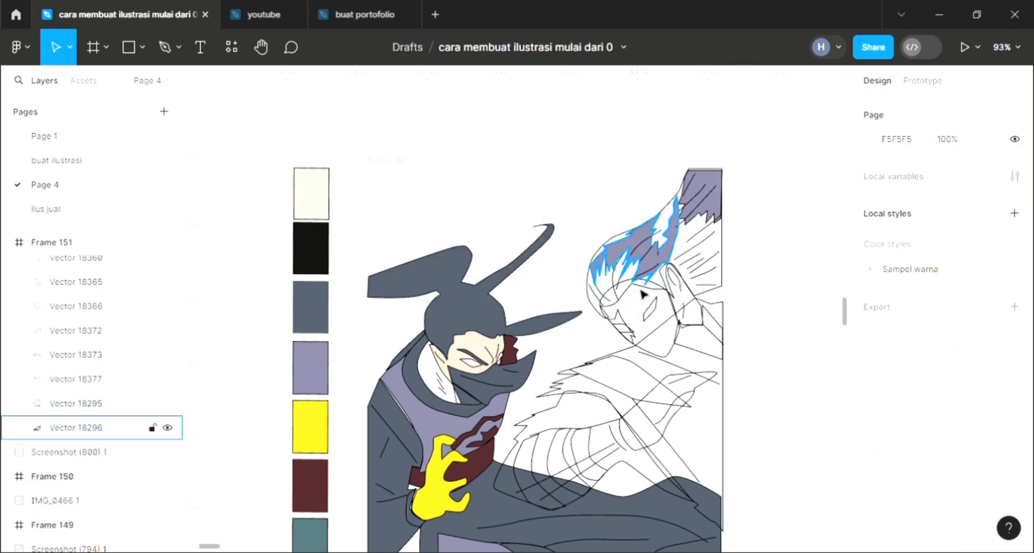
# Fill the second character's full hair outline with slate sampled from the first character's hair and send it to the back
pyautogui.click(594, 298)
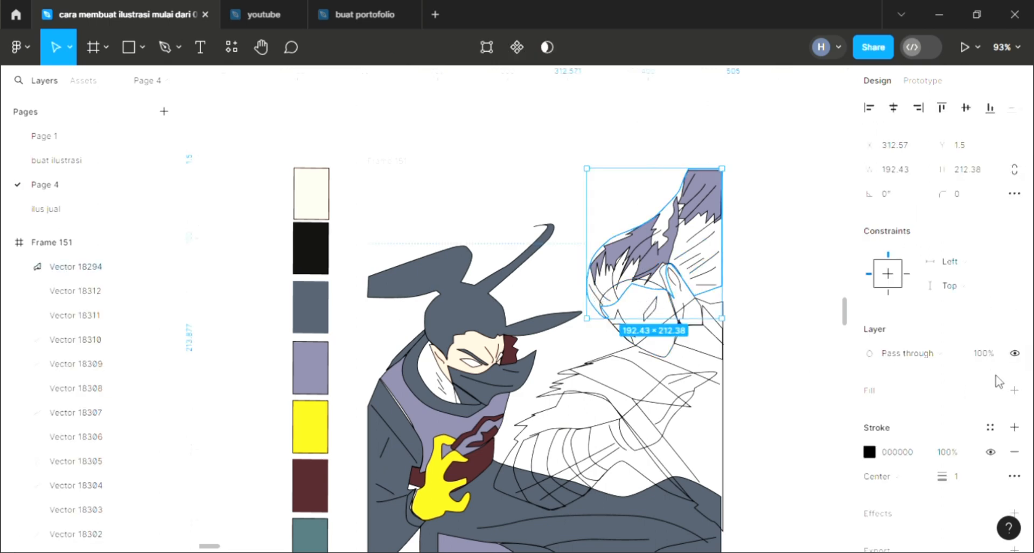
pyautogui.click(1015, 390)
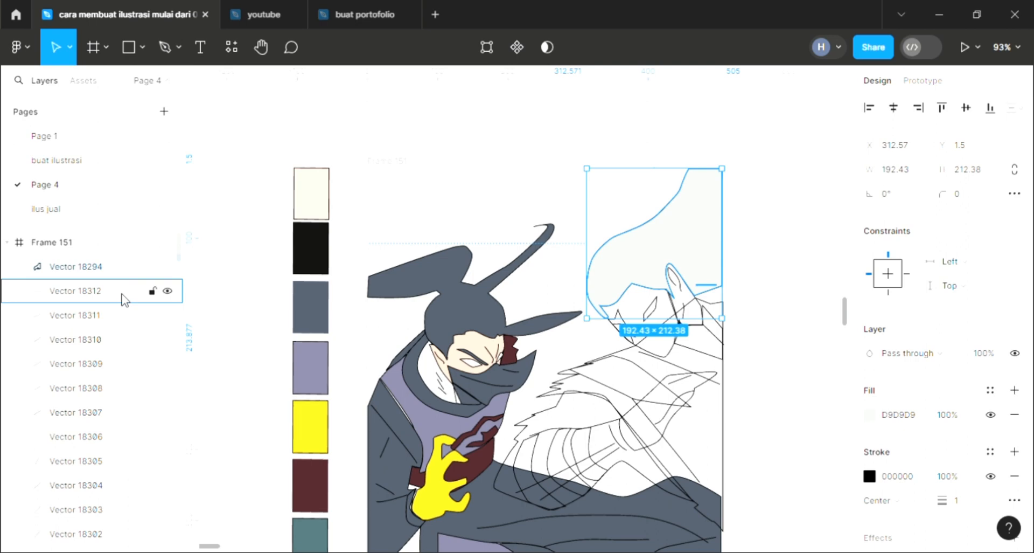
pyautogui.scroll(3, 122, 296)
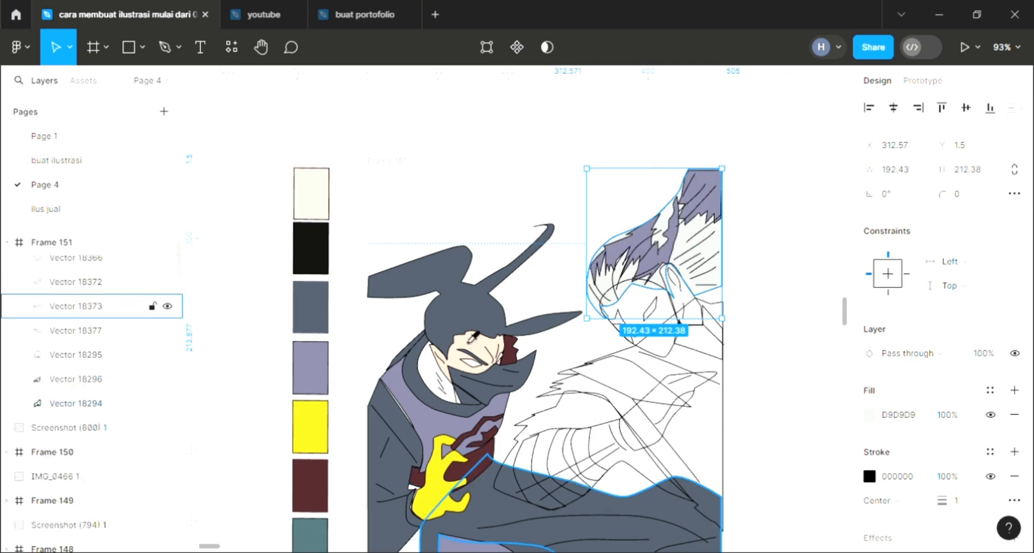
pyautogui.click(463, 288)
pyautogui.click(479, 232)
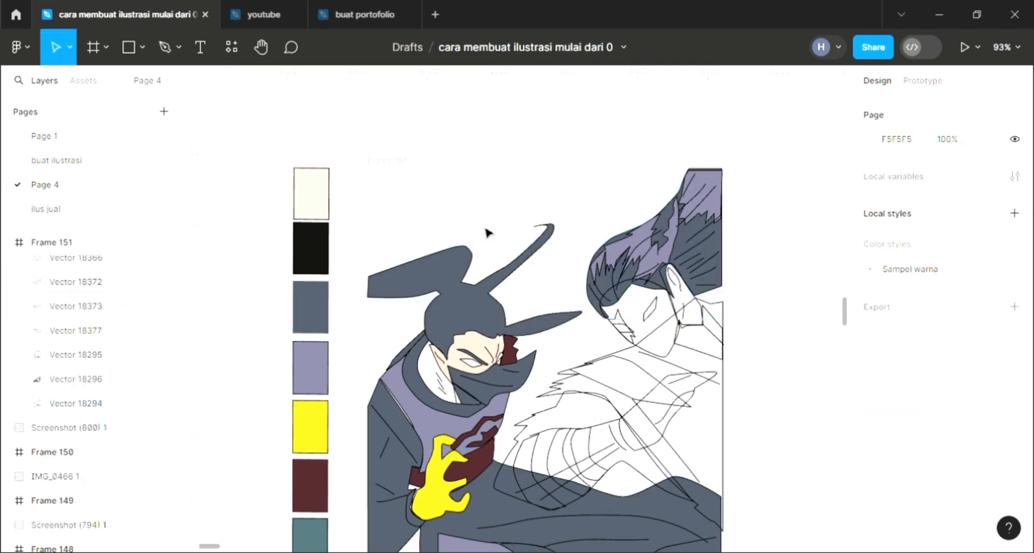
# Fill the slanted eye slit nearest the second character's ear with palette black 111111
pyautogui.click(674, 326)
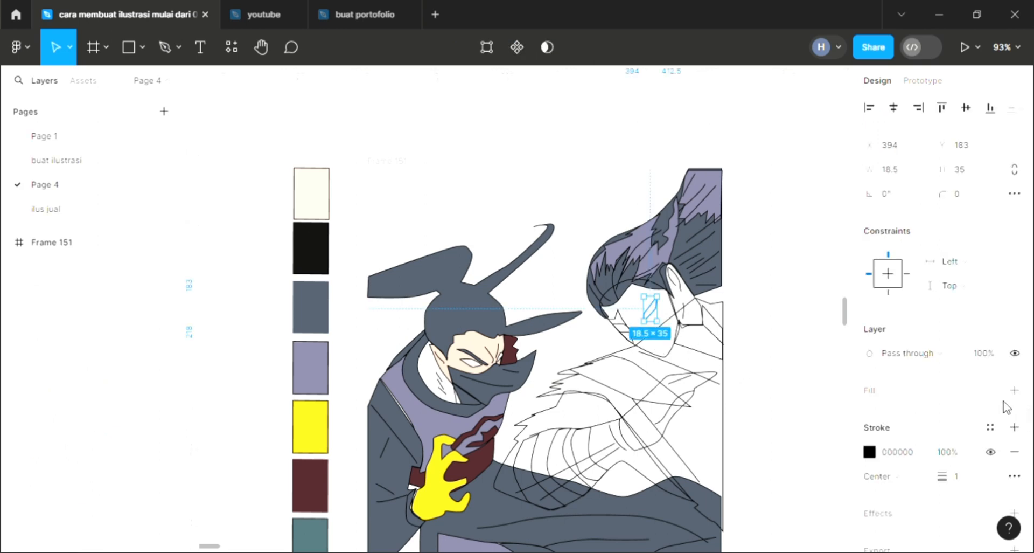
pyautogui.click(1012, 392)
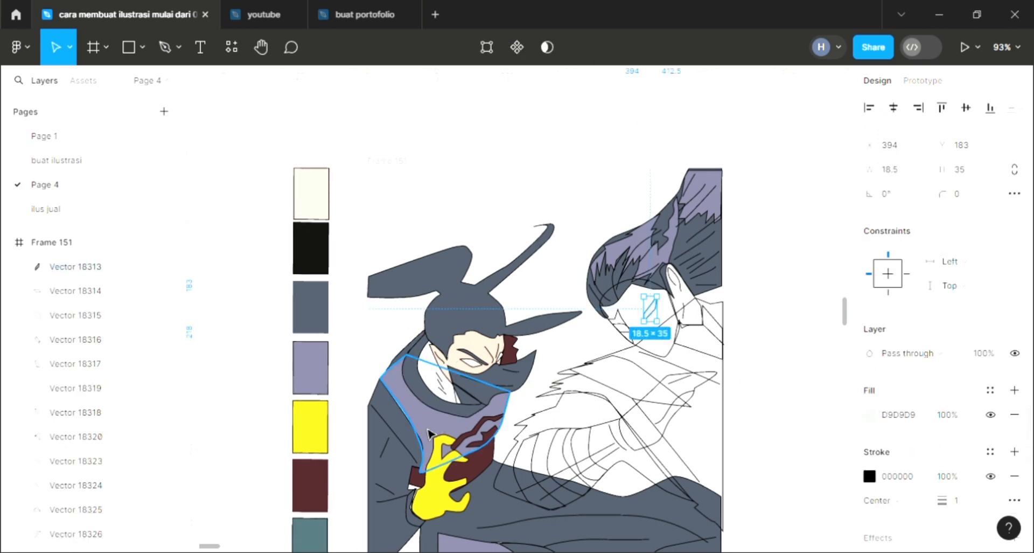
pyautogui.press('i')
pyautogui.click(311, 256)
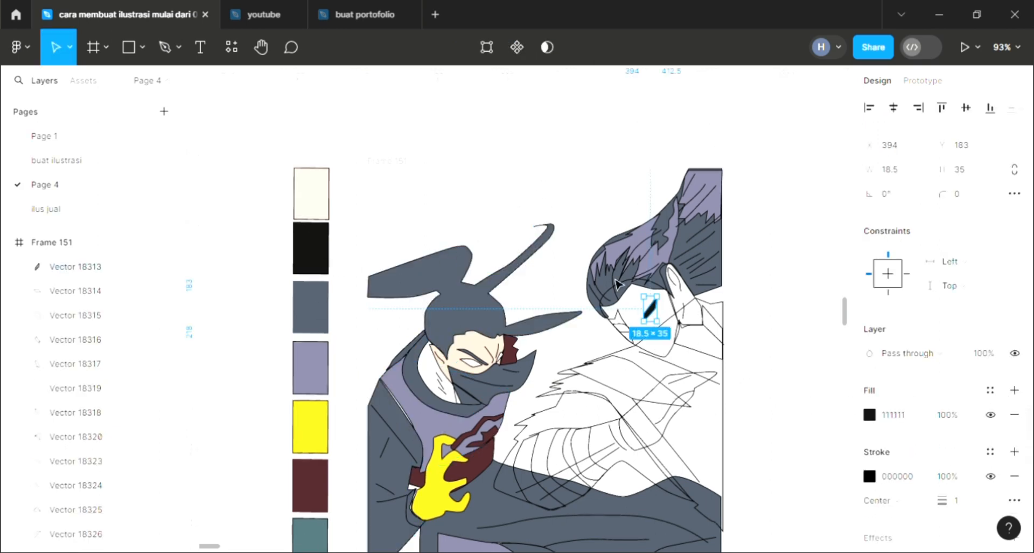
# Fill the other eye slit on the second character's mask with palette black
pyautogui.click(626, 330)
pyautogui.click(80, 291)
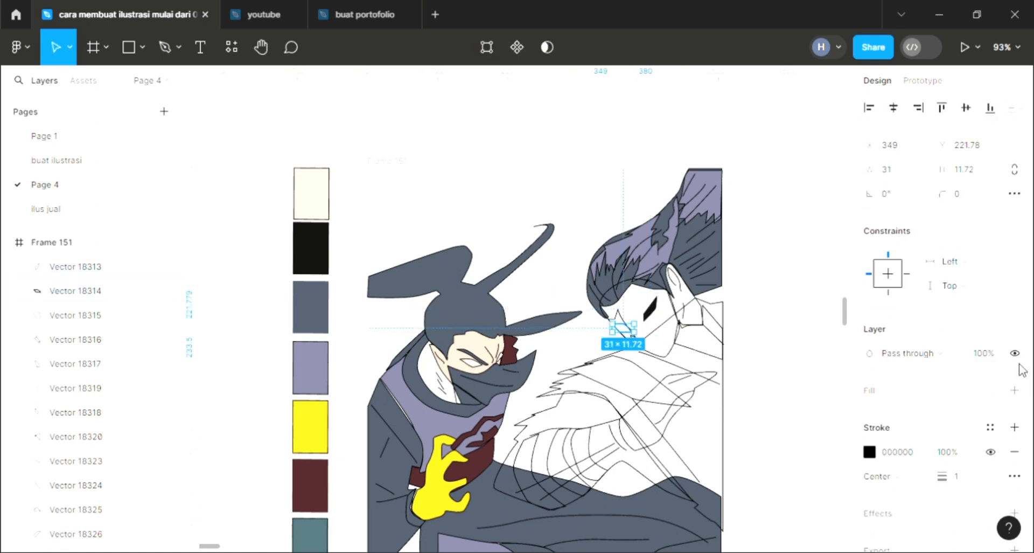
pyautogui.click(1014, 390)
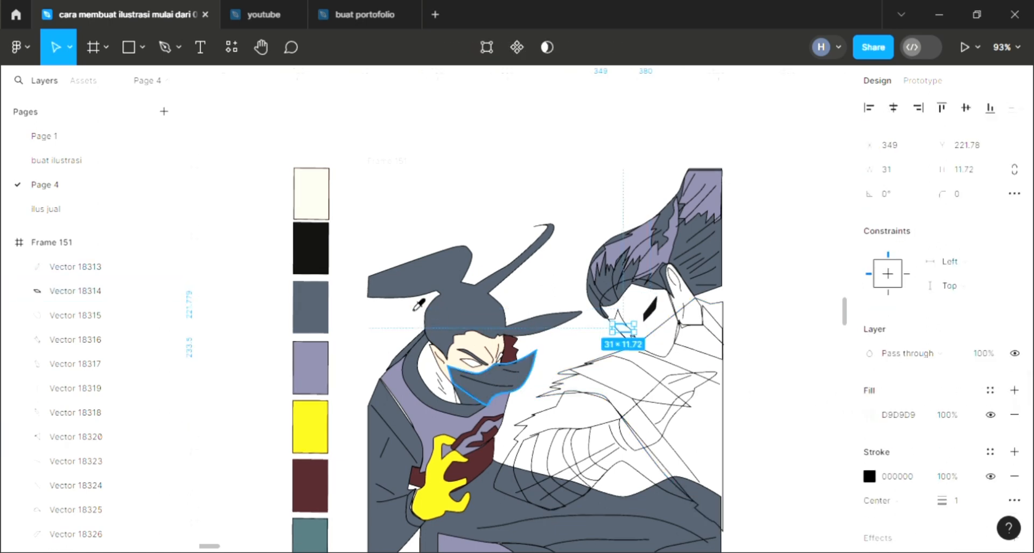
pyautogui.press('i')
pyautogui.click(326, 284)
pyautogui.press('Escape')
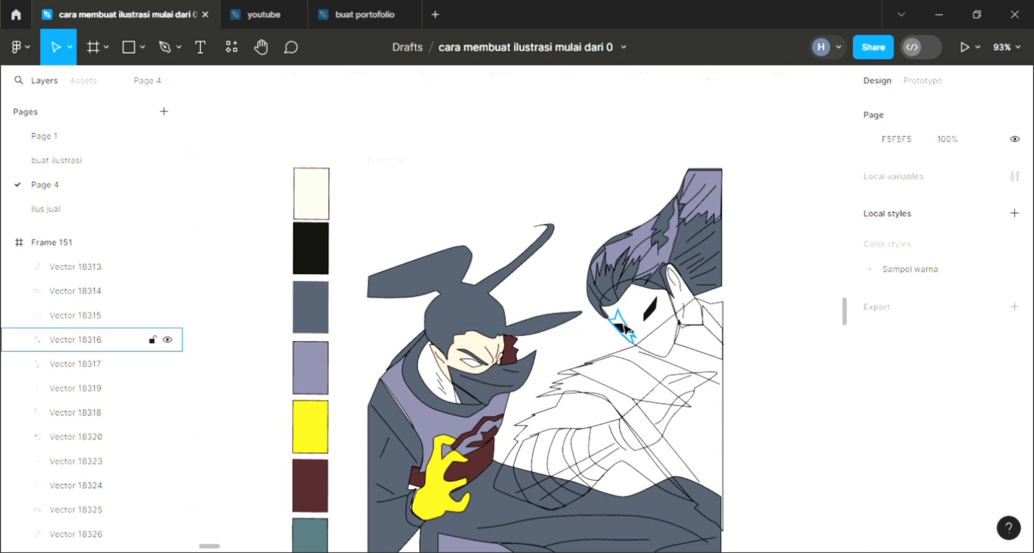
# Fill the jagged marking around the second character's outer eye with palette maroon, then brighten it to red AD2334
pyautogui.click(627, 329)
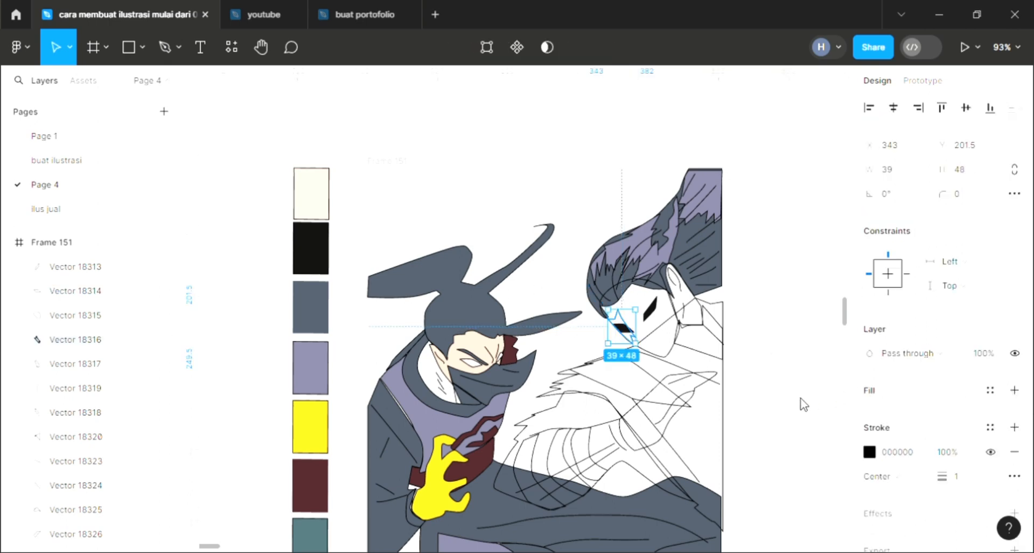
pyautogui.click(1015, 390)
pyautogui.press('i')
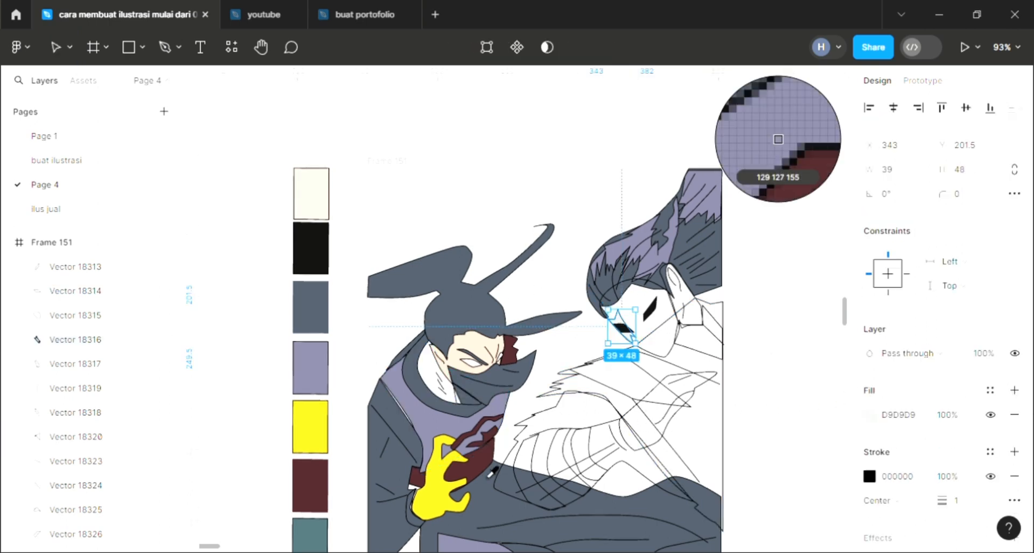
pyautogui.click(310, 485)
pyautogui.click(871, 416)
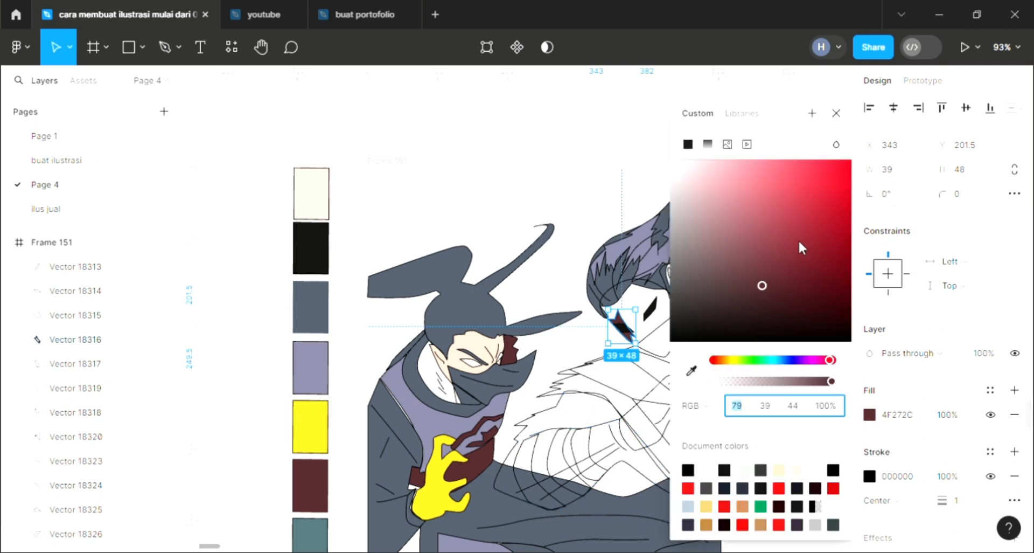
pyautogui.click(816, 218)
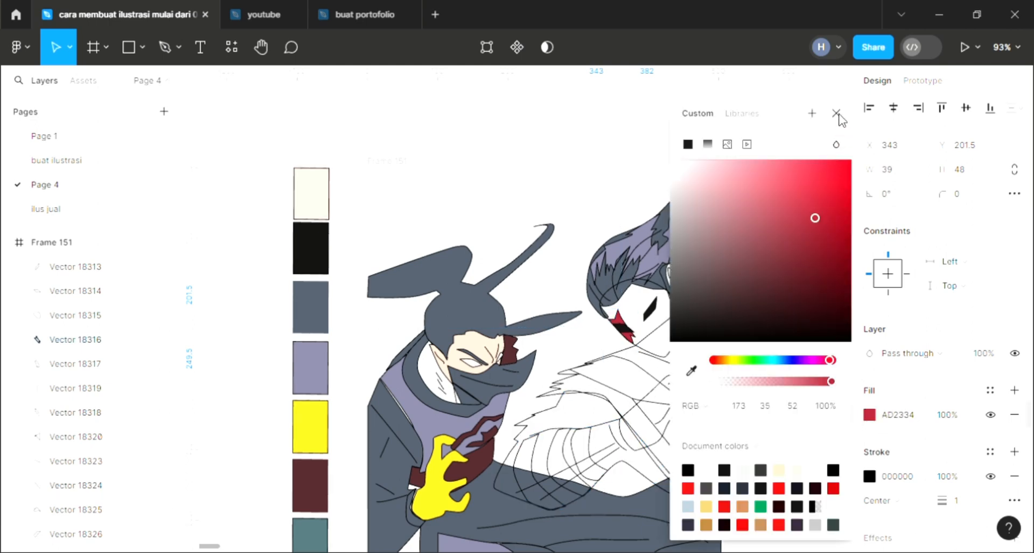
pyautogui.click(836, 112)
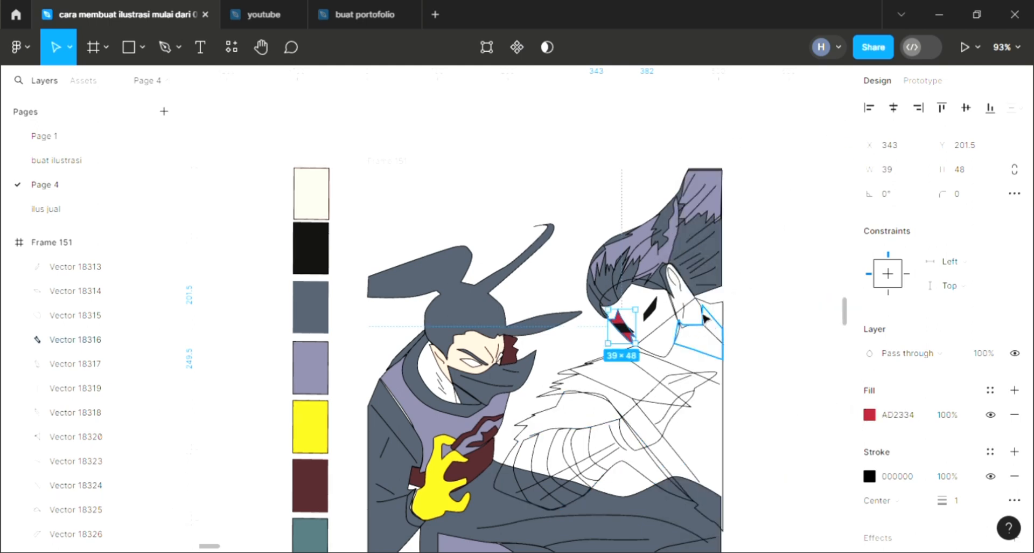
# Send the second character's ear and neck shape to the back and fill it with the skin tone sampled from the first character's face
pyautogui.click(695, 295)
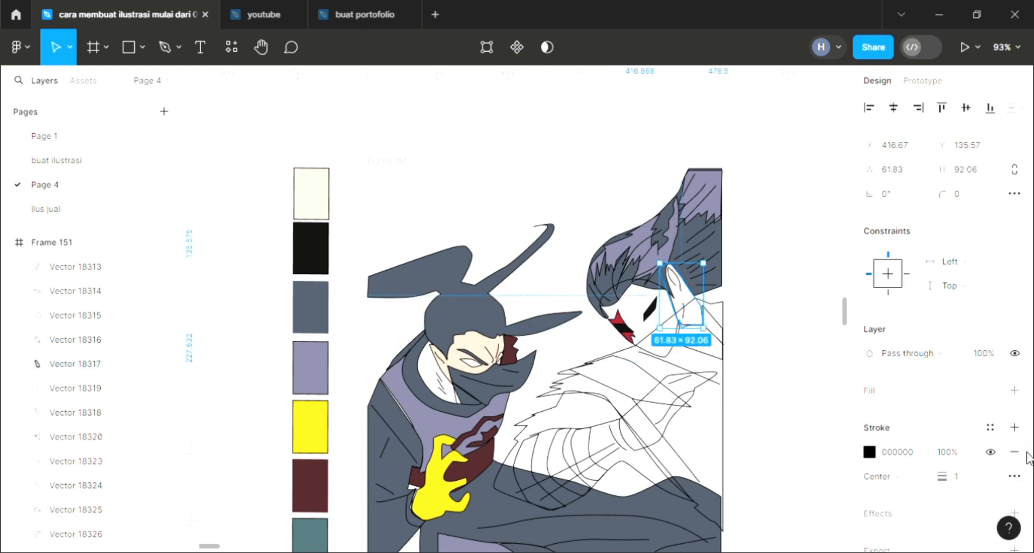
pyautogui.click(1014, 390)
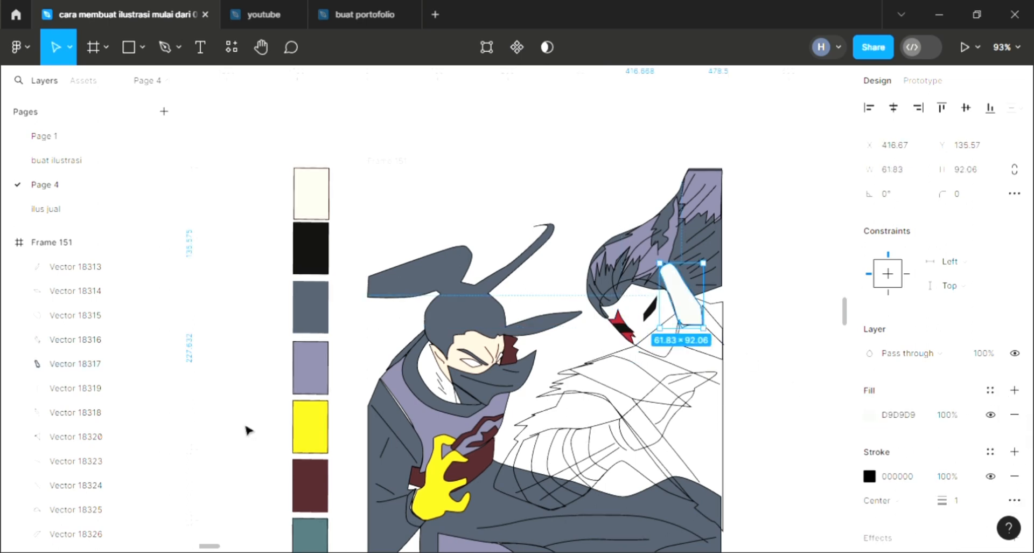
pyautogui.press('i')
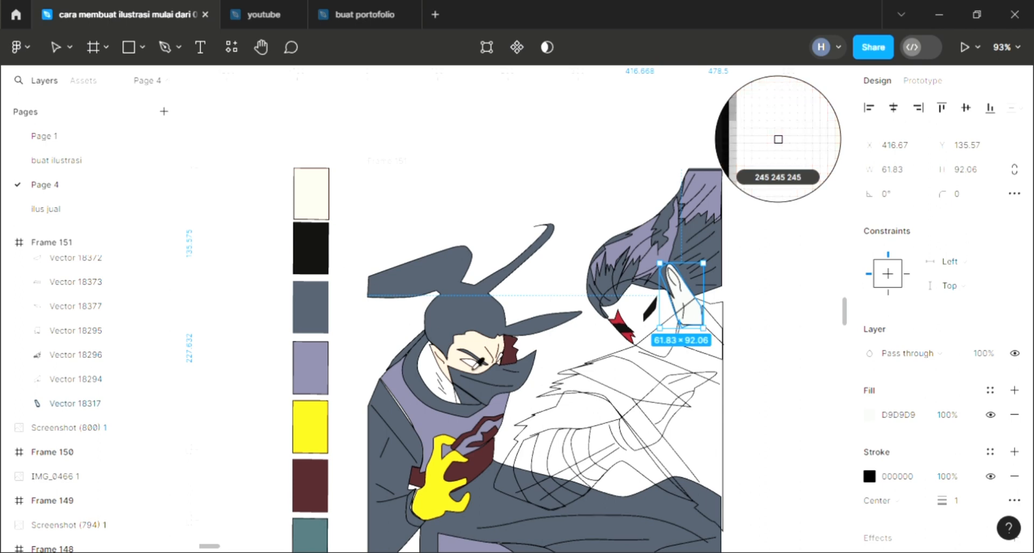
pyautogui.click(778, 139)
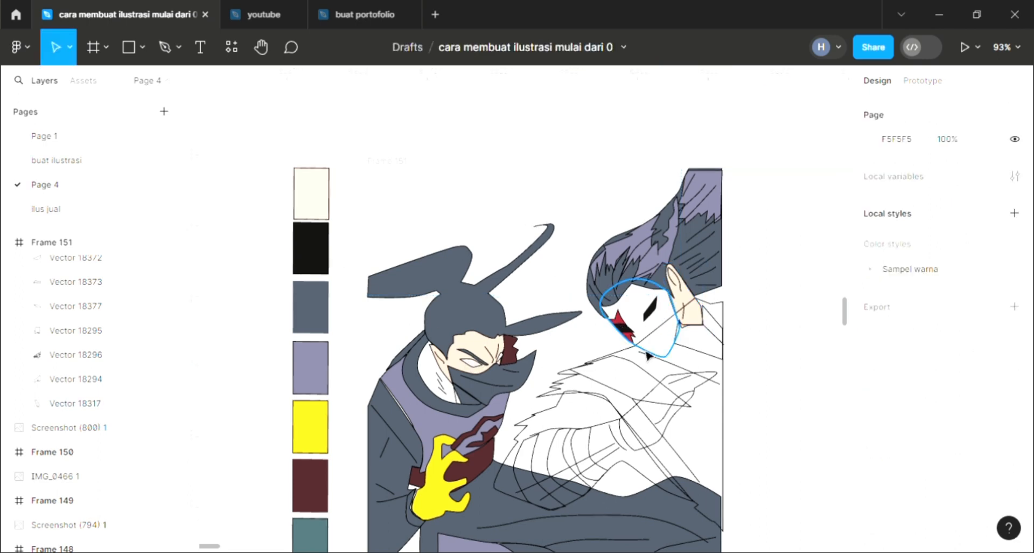
# Fill the second character's face mask with white FFFFFF and send it to the back
pyautogui.click(676, 323)
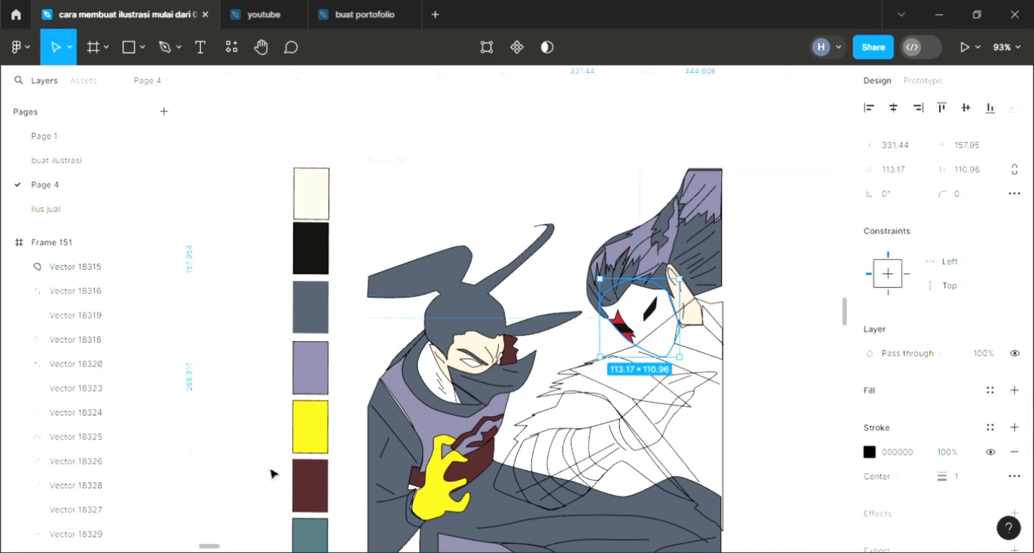
pyautogui.press('i')
pyautogui.press('[')
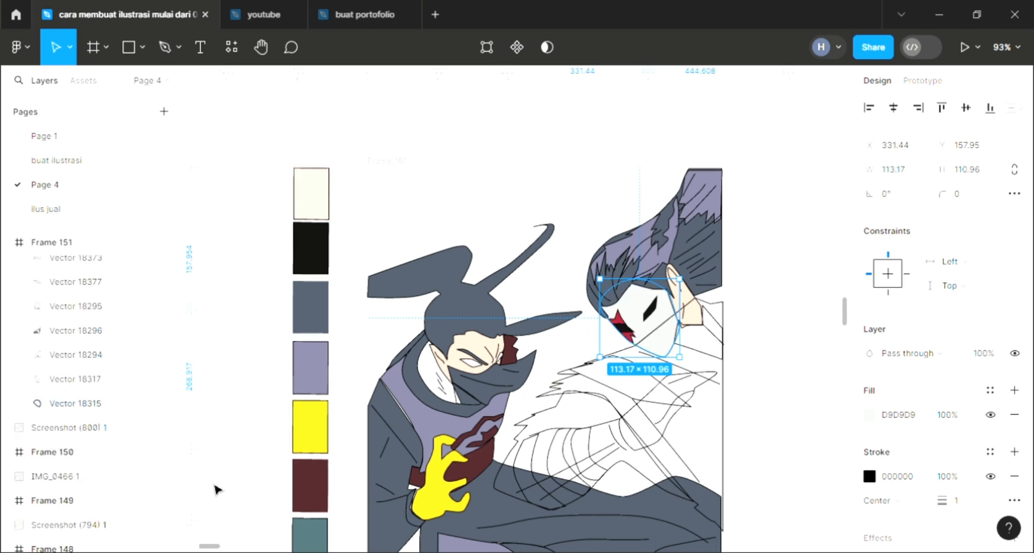
pyautogui.press('i')
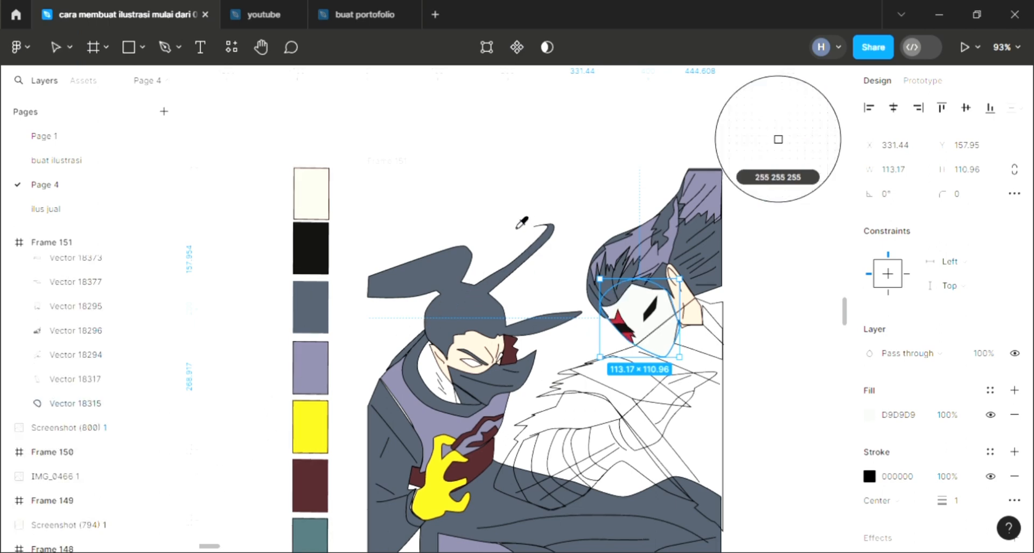
pyautogui.click(668, 373)
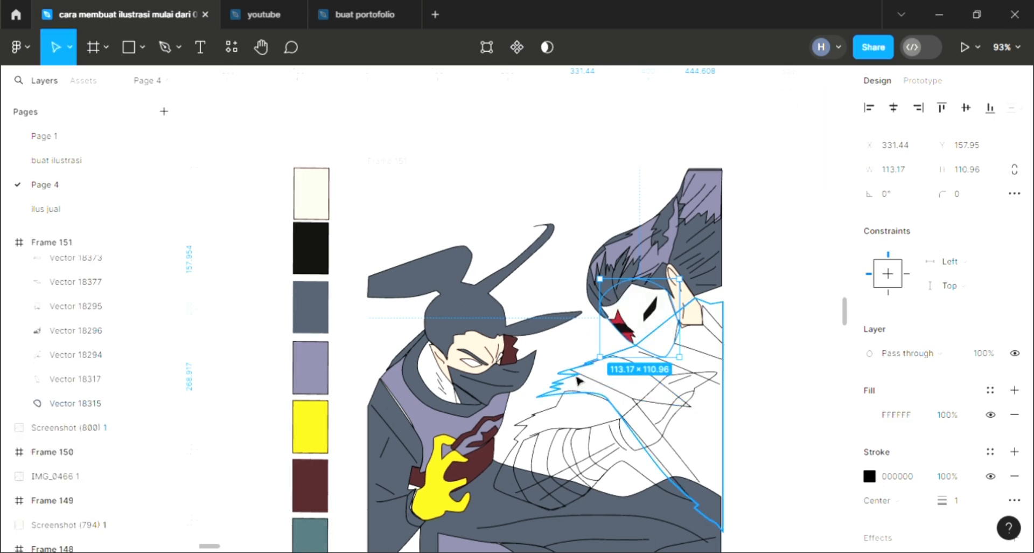
pyautogui.click(731, 311)
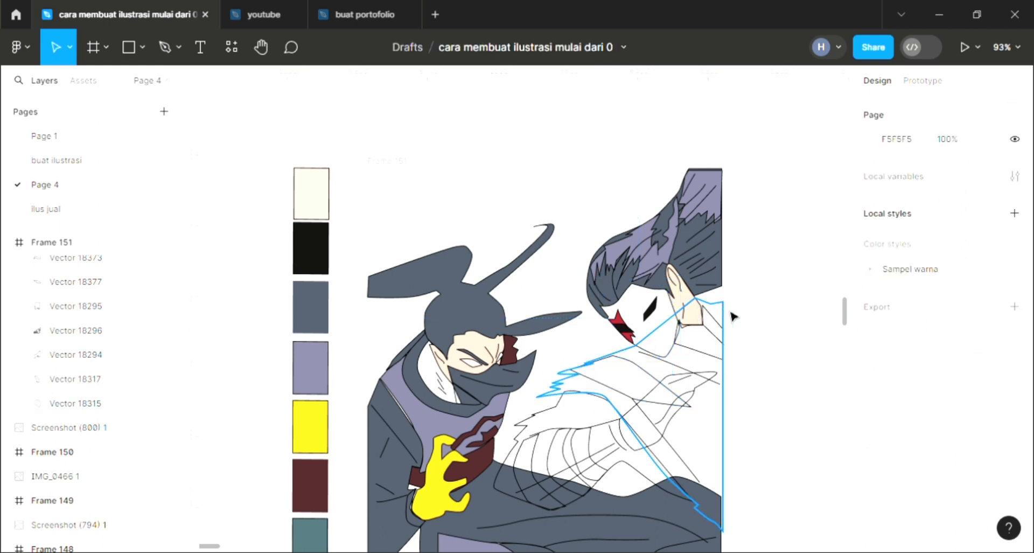
# Fill the second character's large jagged cloak with slate 4D5765 sampled from the artwork and send it to the back
pyautogui.click(728, 314)
pyautogui.click(1015, 390)
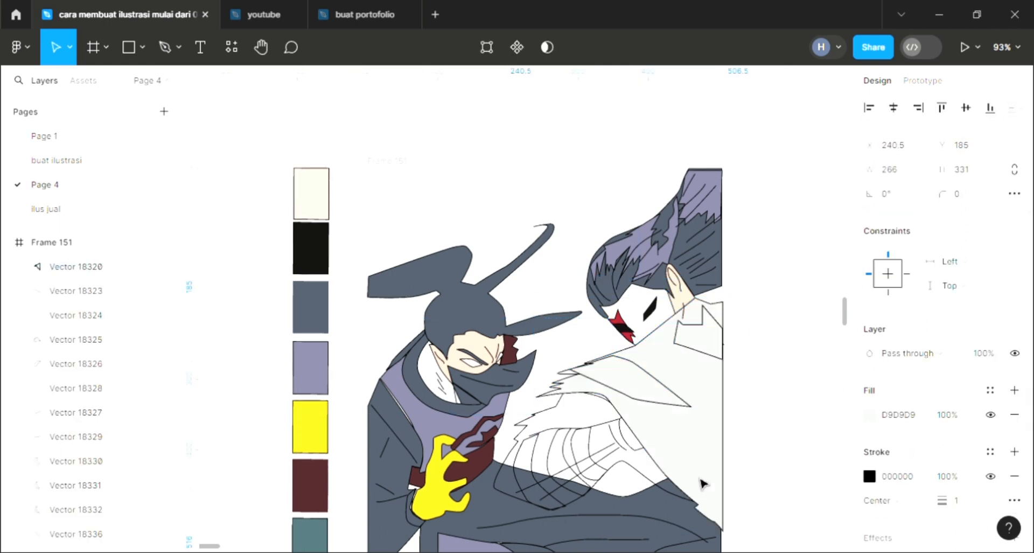
pyautogui.press('[')
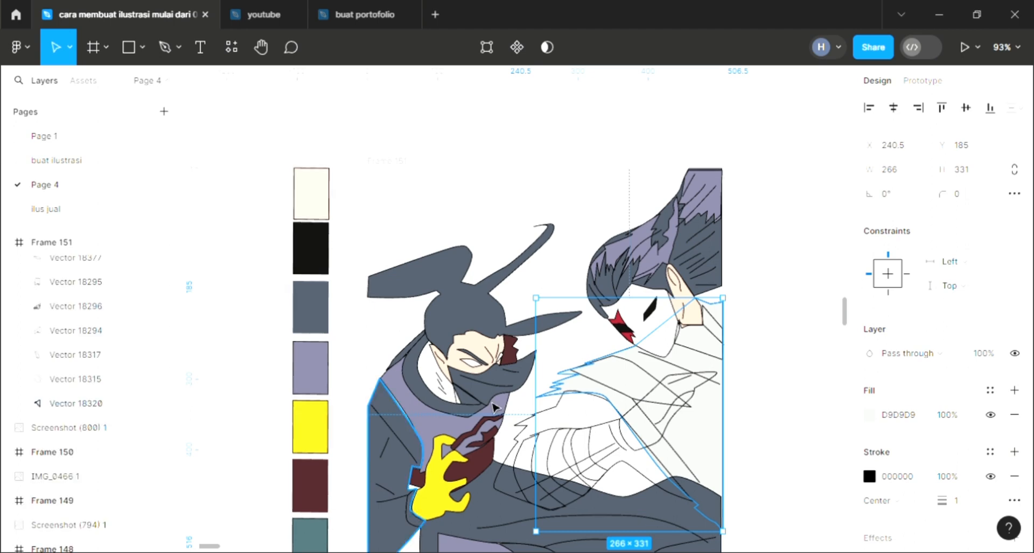
pyautogui.press('i')
pyautogui.click(496, 225)
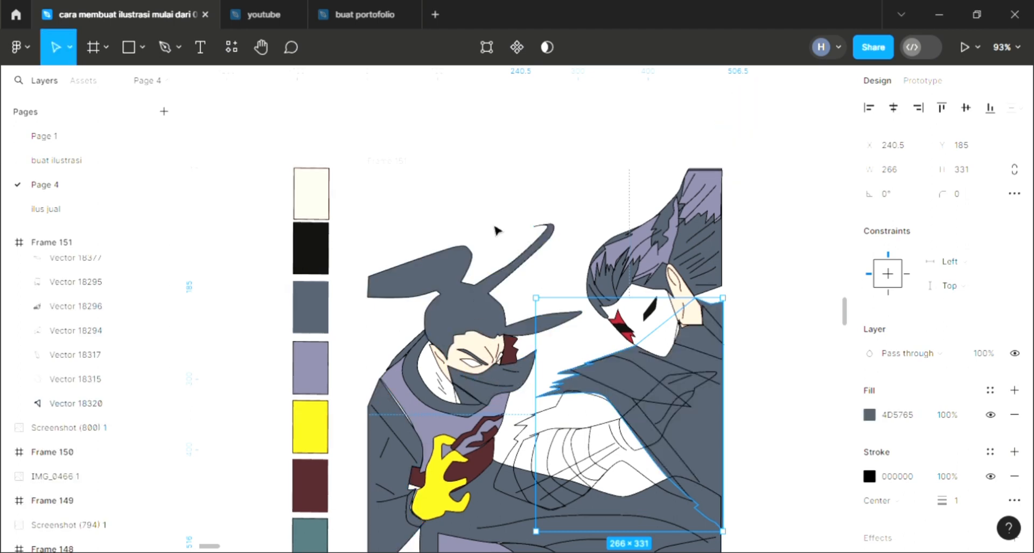
pyautogui.press('Escape')
# Fill the pointed shoulder fold on the second character's cloak with the lavender sampled from the artwork
pyautogui.click(726, 349)
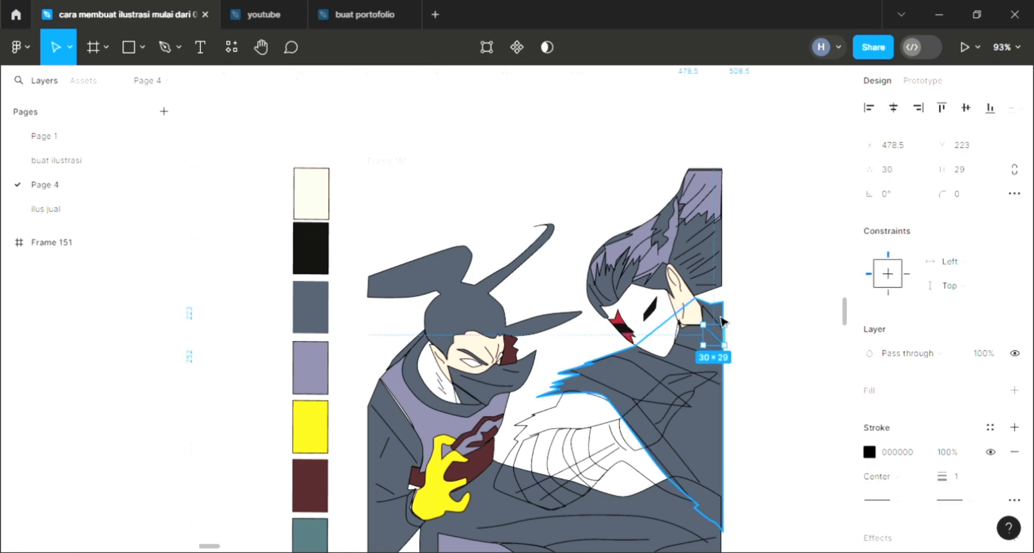
pyautogui.click(703, 383)
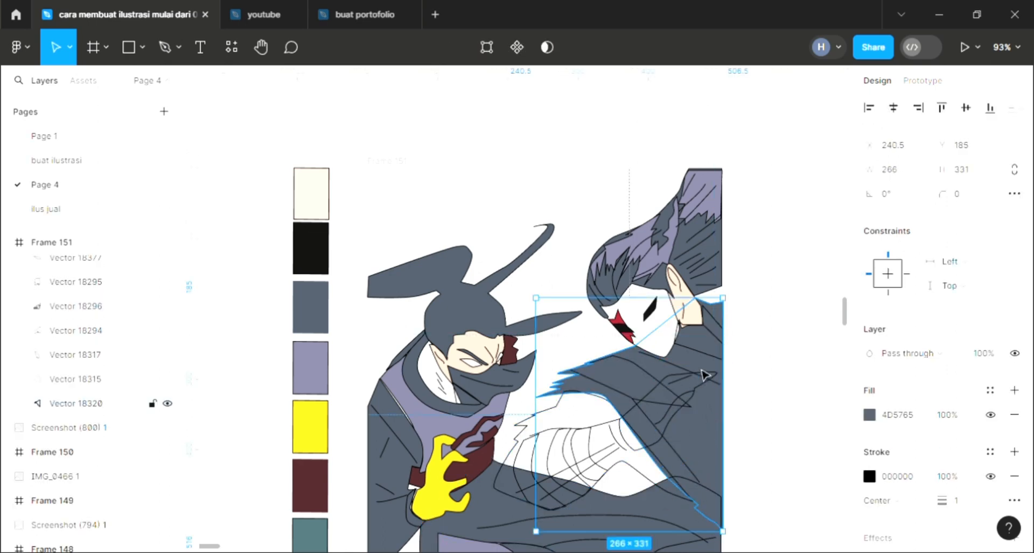
pyautogui.click(644, 386)
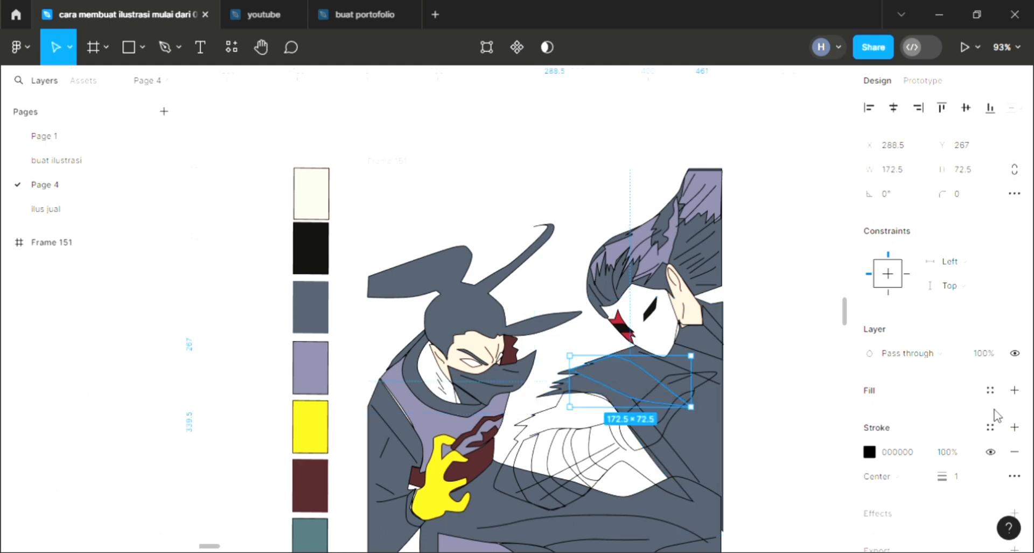
pyautogui.click(1014, 390)
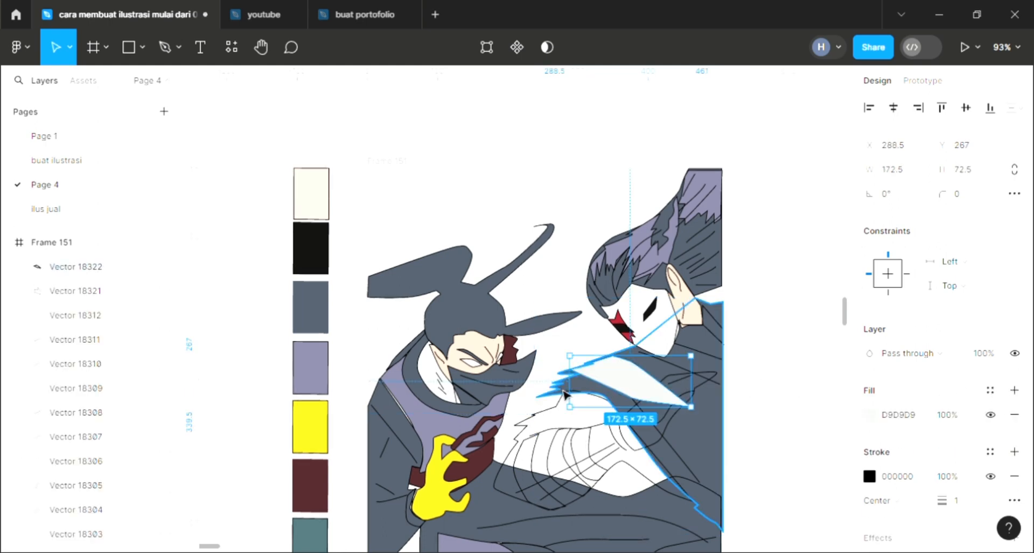
pyautogui.press('i')
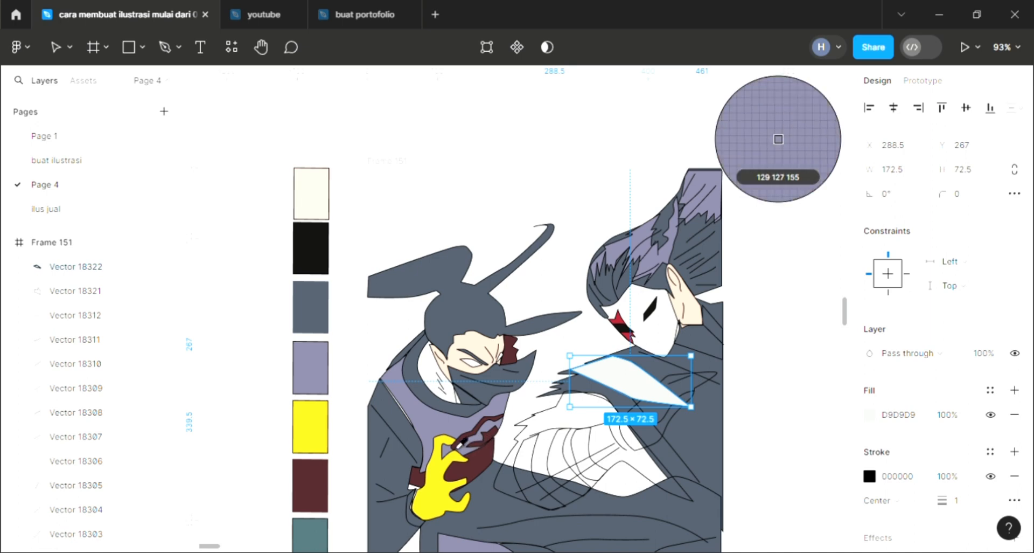
pyautogui.click(459, 439)
pyautogui.click(588, 431)
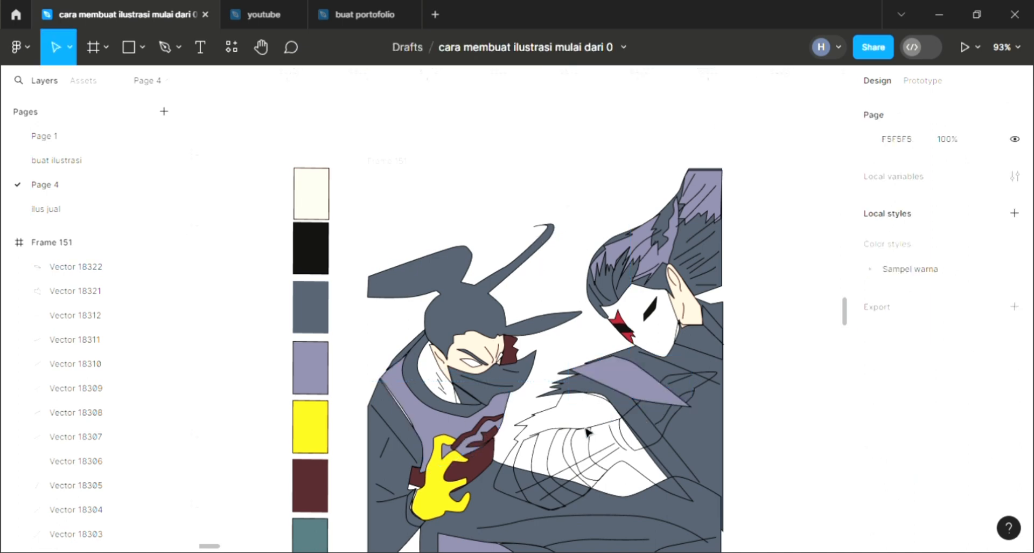
# Fill the large jagged-edged shape beneath the second character's cloak with palette black and send it to the back
pyautogui.click(564, 424)
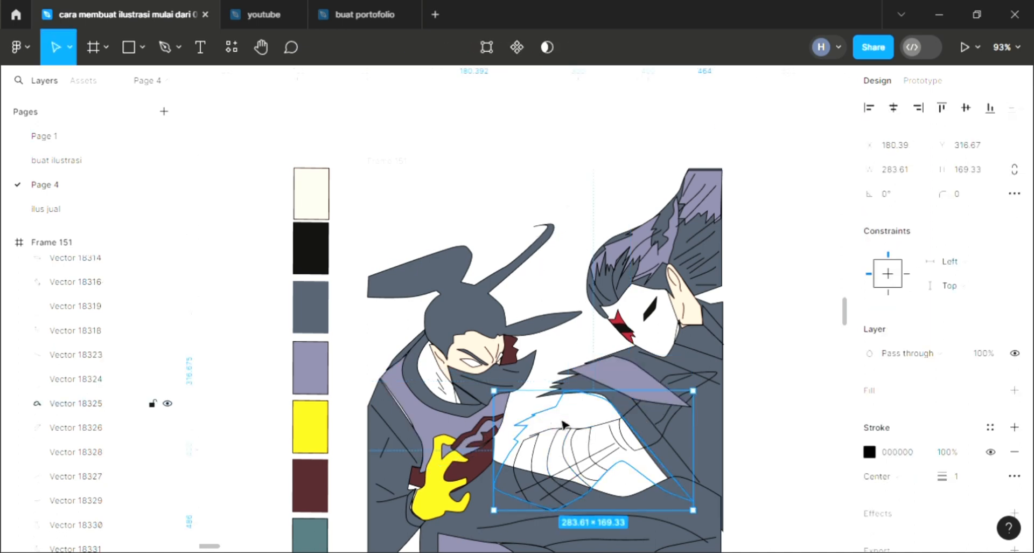
pyautogui.click(1015, 389)
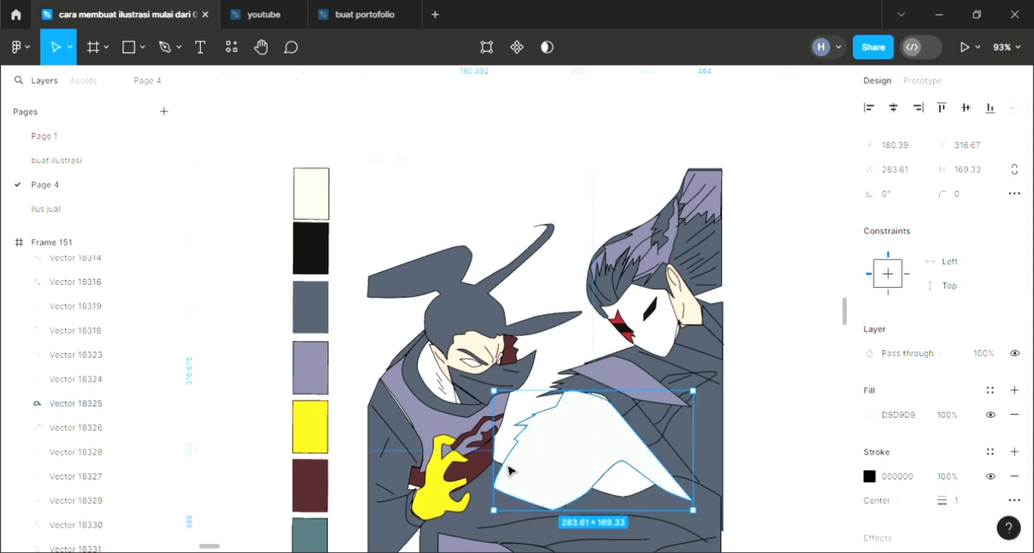
pyautogui.press('[')
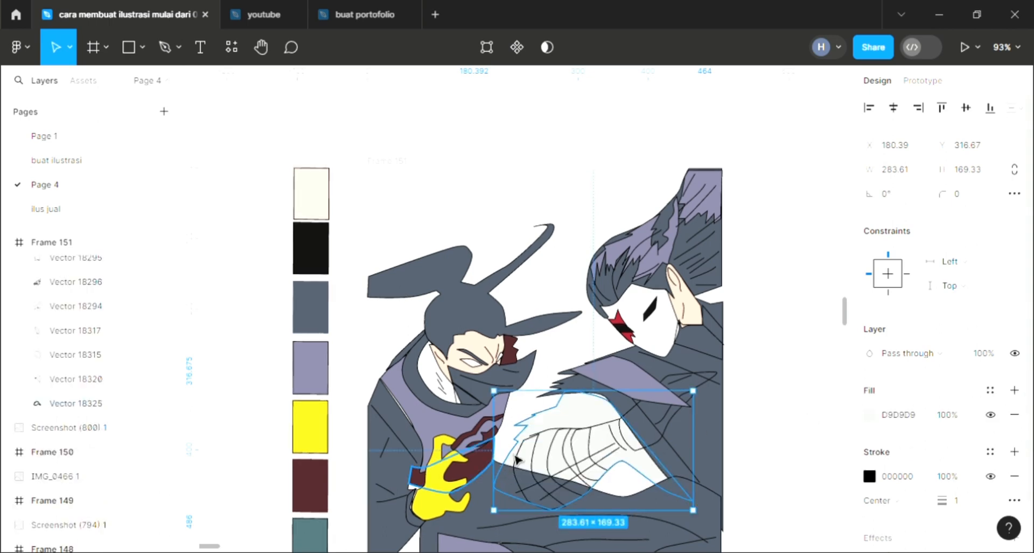
pyautogui.press('i')
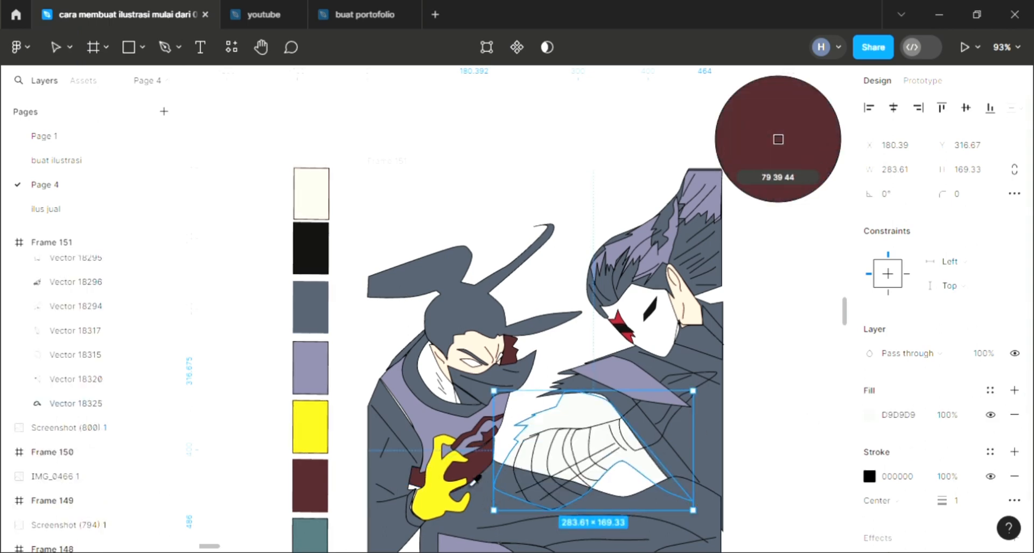
pyautogui.click(310, 272)
pyautogui.press('Escape')
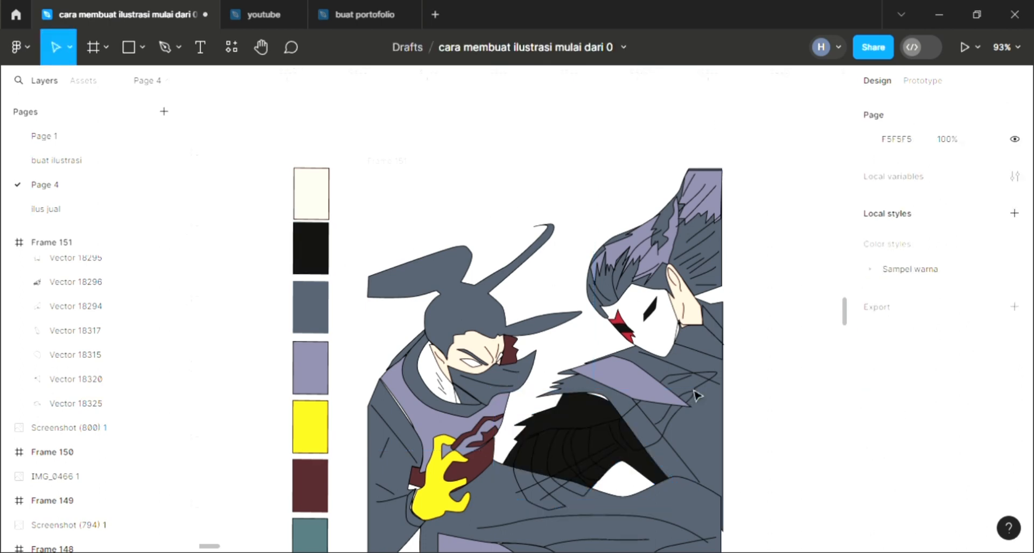
# Fill the pointed hand-like shape below the second character's shoulder fold with palette black 111111 and send the slate cloak behind it
pyautogui.click(683, 426)
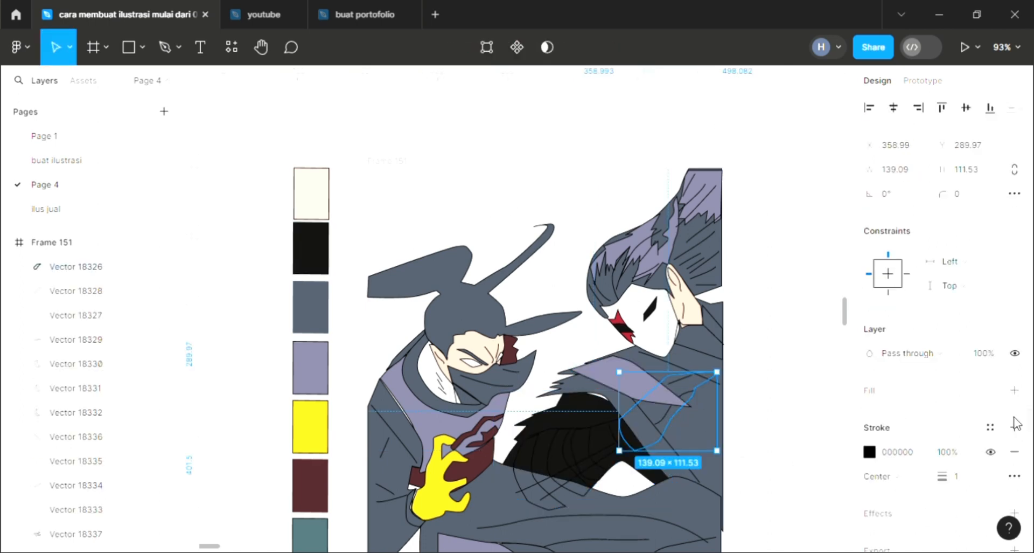
pyautogui.click(1015, 389)
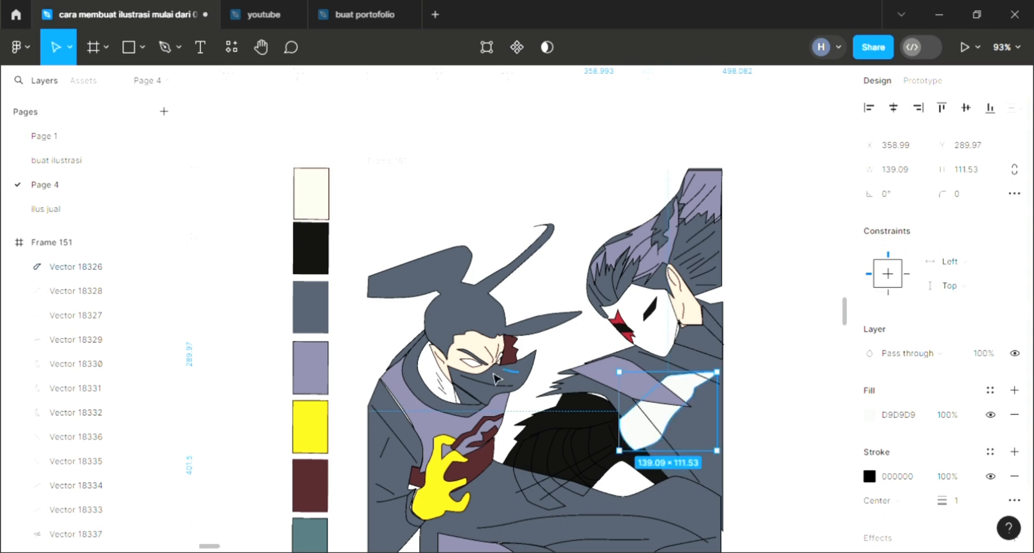
pyautogui.press('i')
pyautogui.click(330, 252)
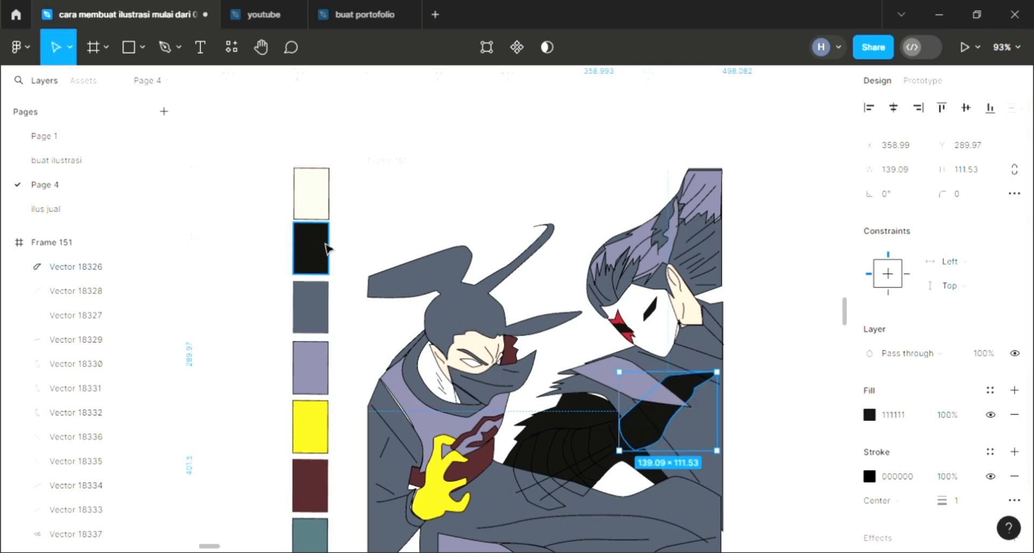
pyautogui.click(593, 398)
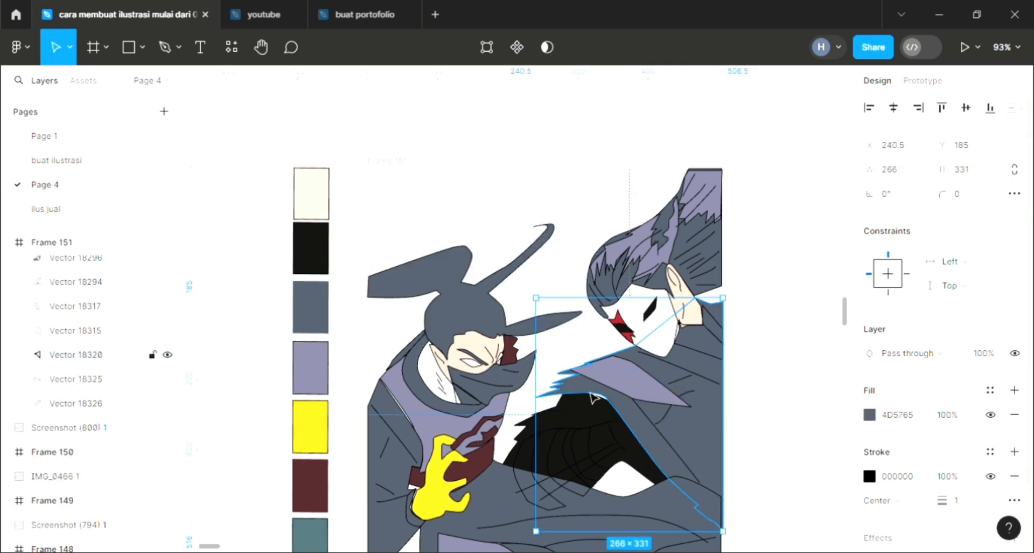
pyautogui.hotkey('ctrl', 'shift', '[')
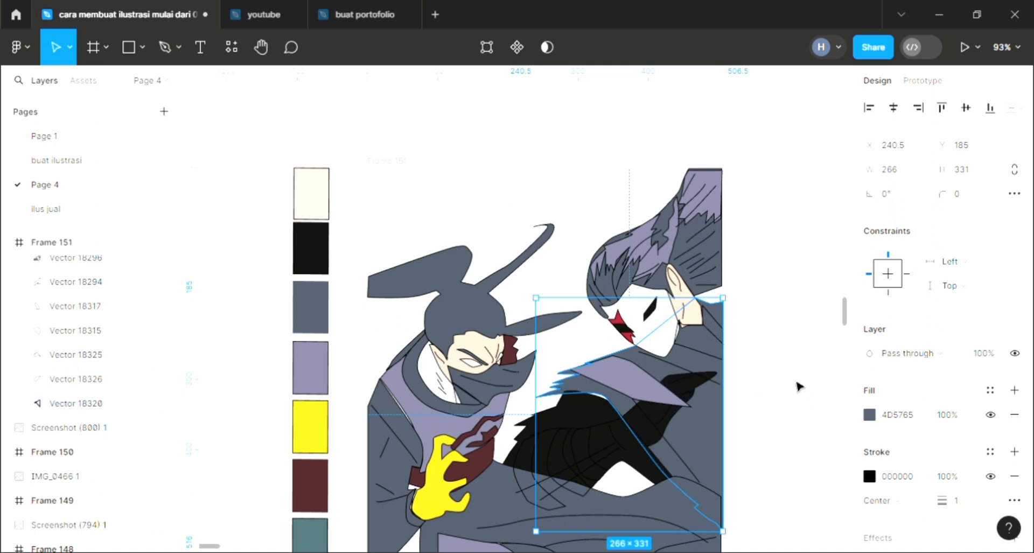
pyautogui.click(785, 378)
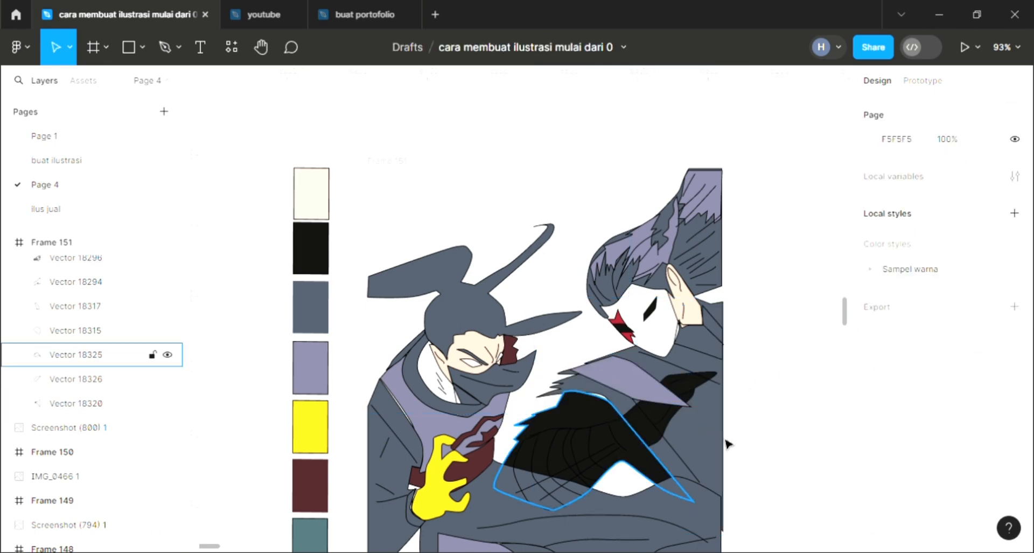
# Reorder the lavender shoulder fold so it sits behind the black pointed shape but in front of the slate cloak
pyautogui.click(640, 392)
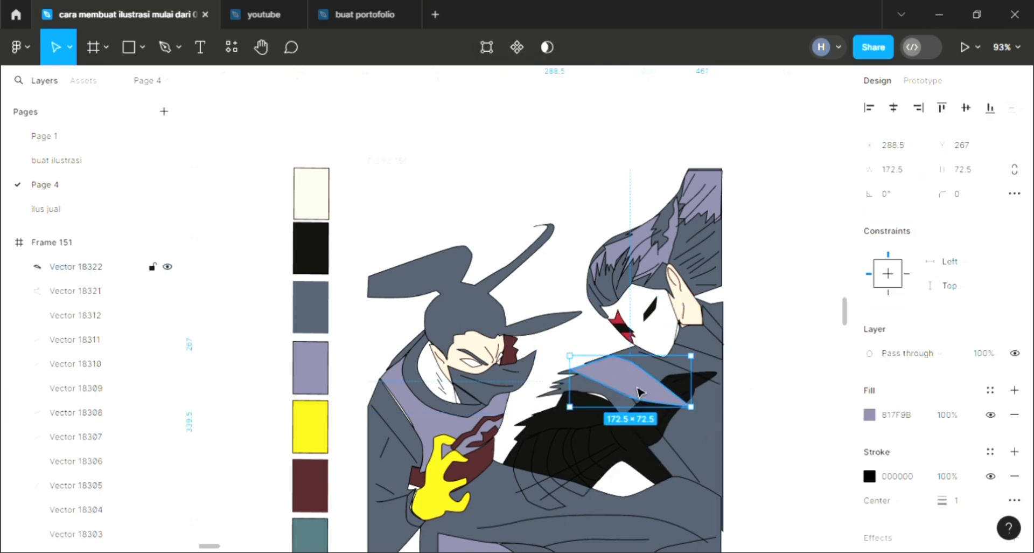
pyautogui.hotkey('ctrl', 'shift', '[')
pyautogui.click(715, 436)
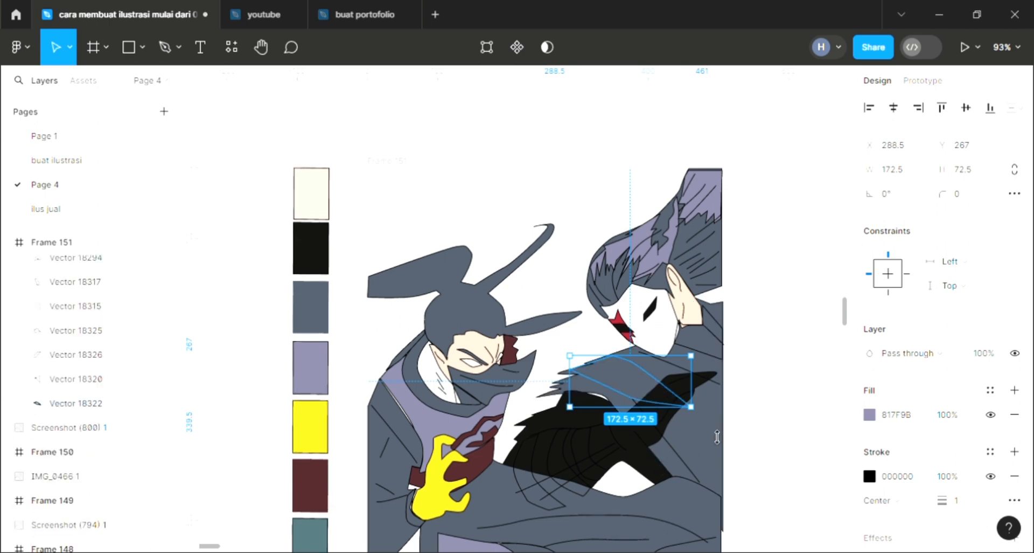
pyautogui.hotkey('ctrl', '[')
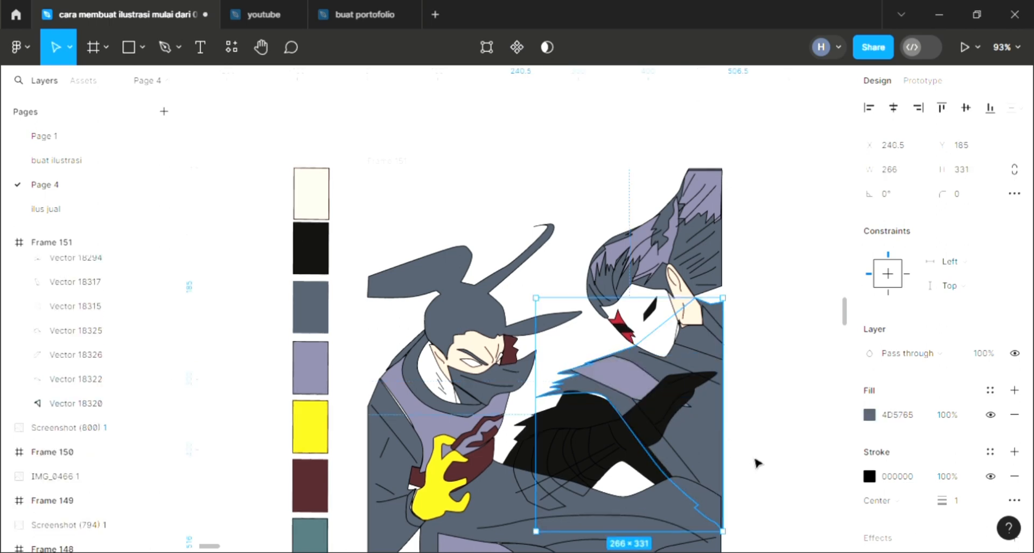
pyautogui.click(730, 483)
# Fill the collar shape behind the second character's ear and jaw with black 111111 sampled from the pointed shape
pyautogui.hscroll(1, 770, 429)
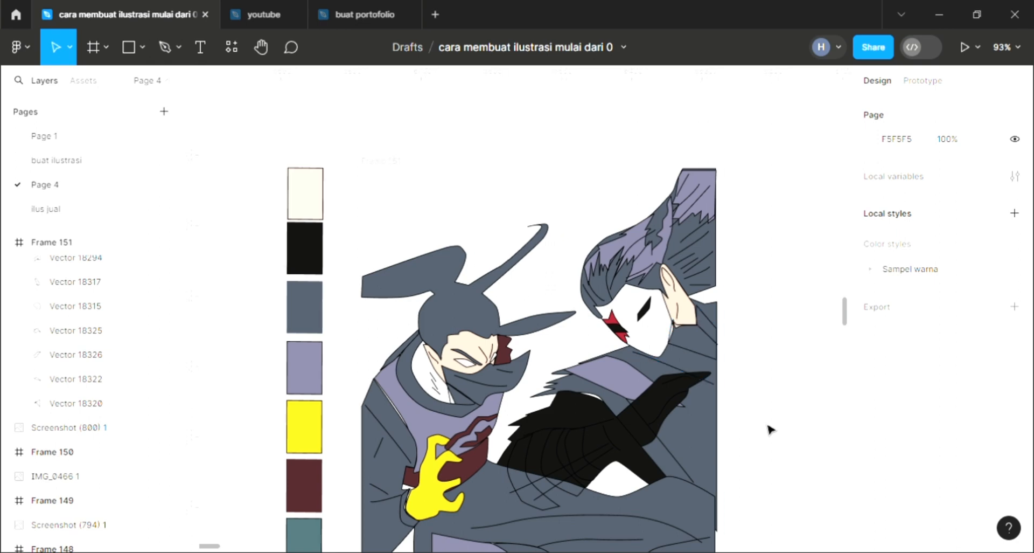
pyautogui.scroll(3, 770, 430)
pyautogui.click(693, 334)
pyautogui.scroll(3, 693, 323)
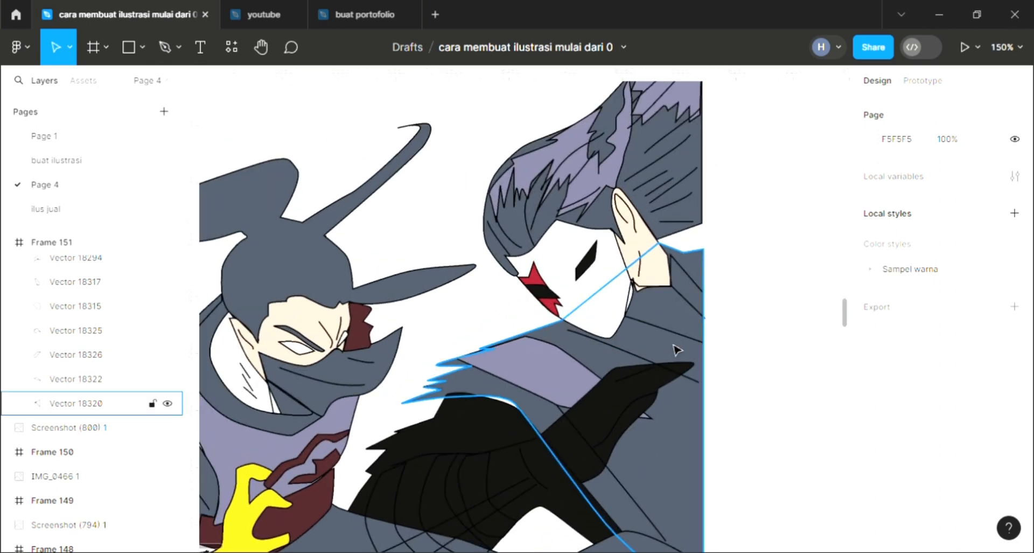
pyautogui.click(690, 281)
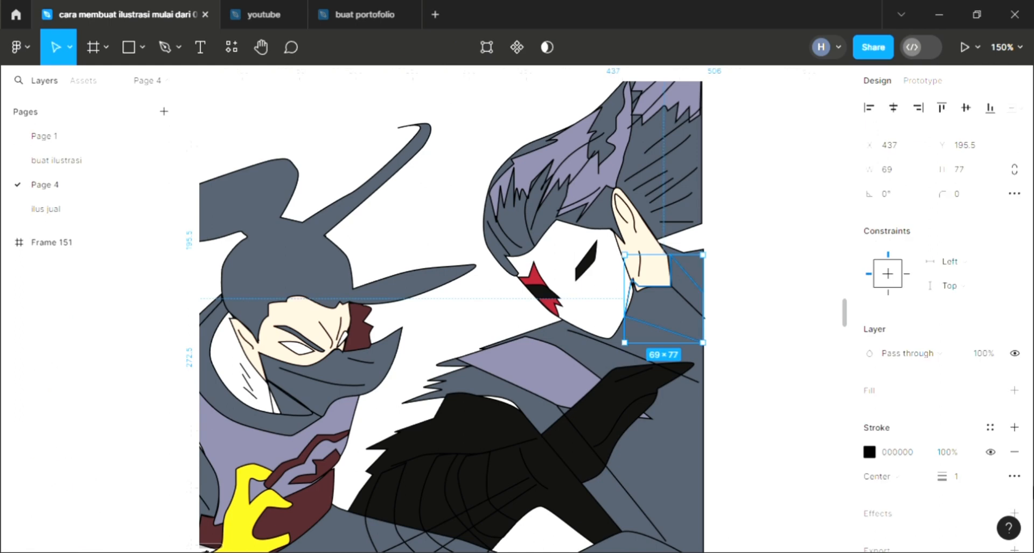
pyautogui.click(1015, 390)
pyautogui.scroll(-1, 734, 445)
pyautogui.scroll(-3, 734, 419)
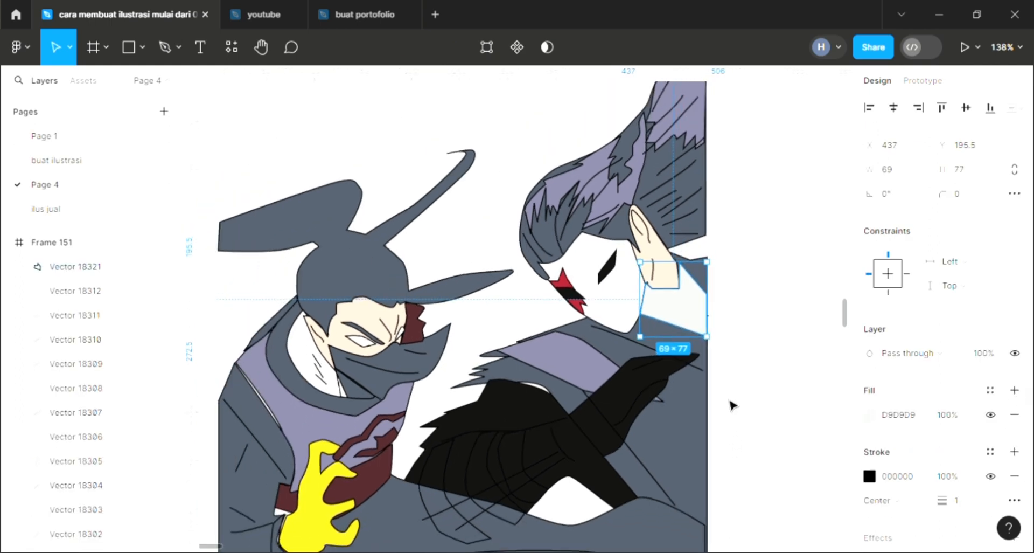
pyautogui.press('i')
pyautogui.click(631, 409)
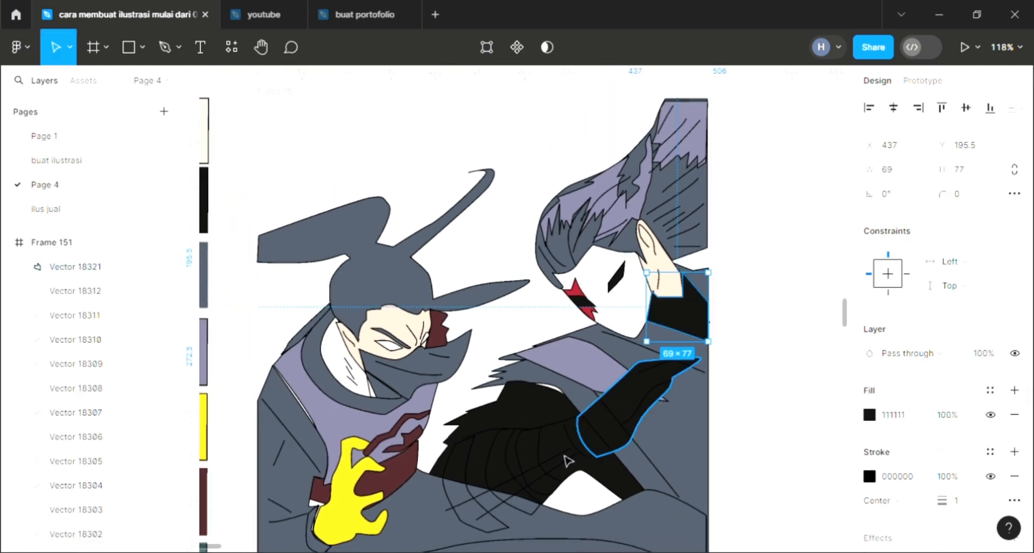
pyautogui.click(759, 371)
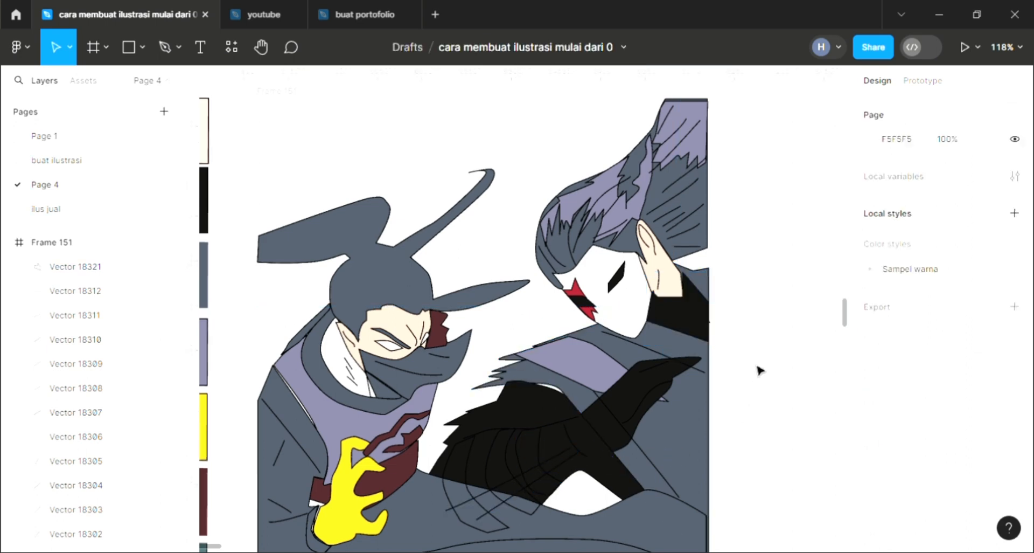
# Fill the innermost curved stripe on the second character's black jagged shape with red sampled from the mask's eye marking
pyautogui.click(524, 468)
pyautogui.scroll(-1, 745, 512)
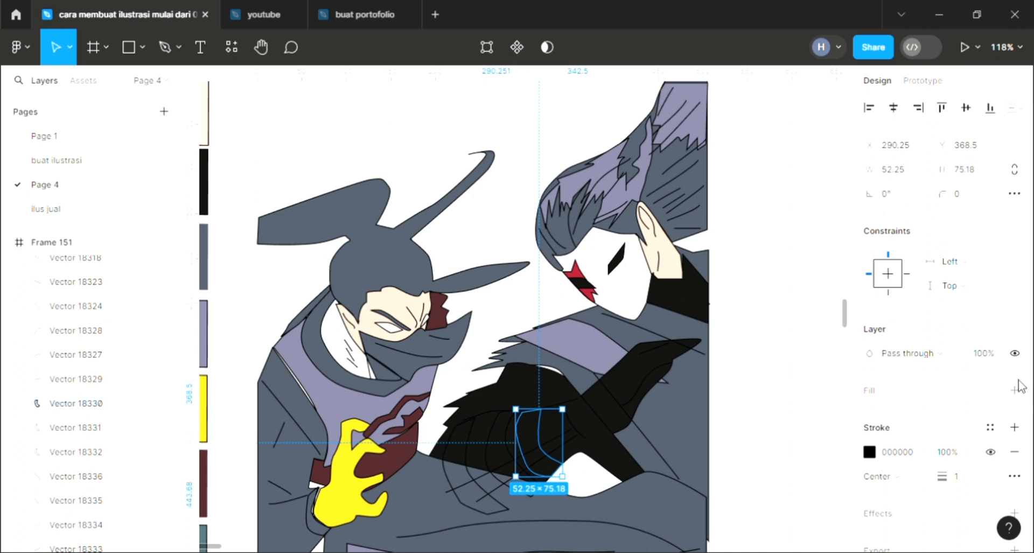
pyautogui.click(1015, 390)
pyautogui.press('i')
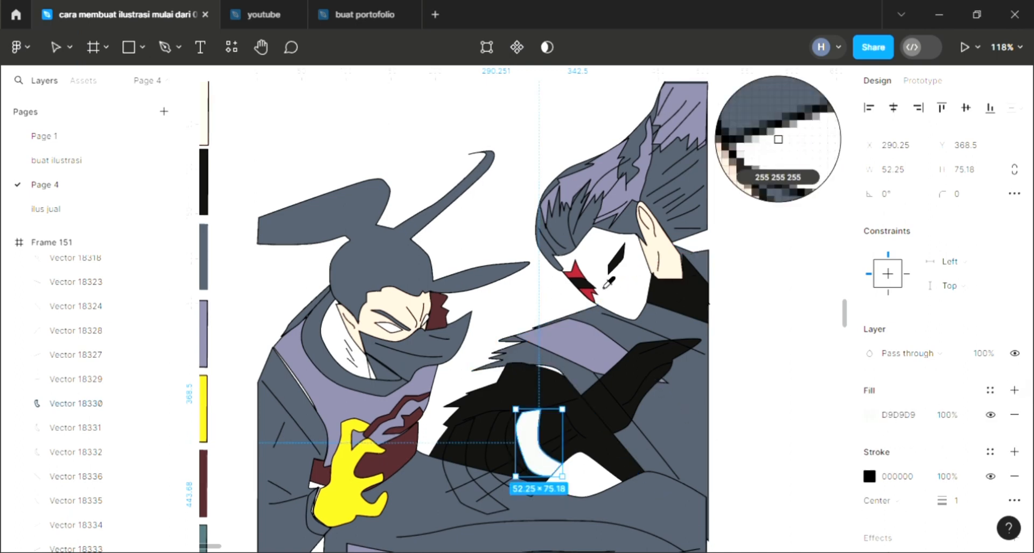
pyautogui.click(582, 284)
# Fill the middle curved stripe on the black jagged shape with red AD2334 sampled from the artwork
pyautogui.click(75, 427)
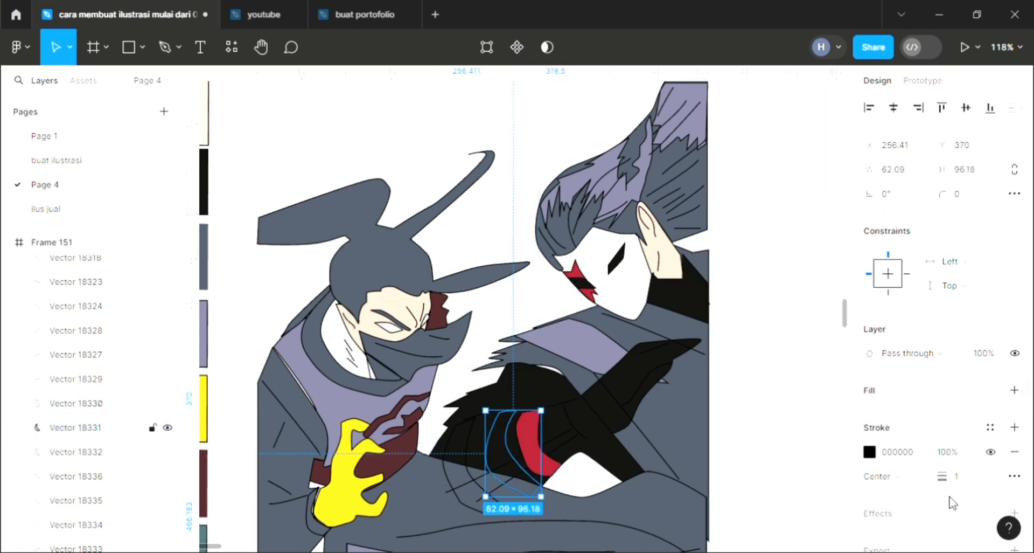
pyautogui.click(1015, 390)
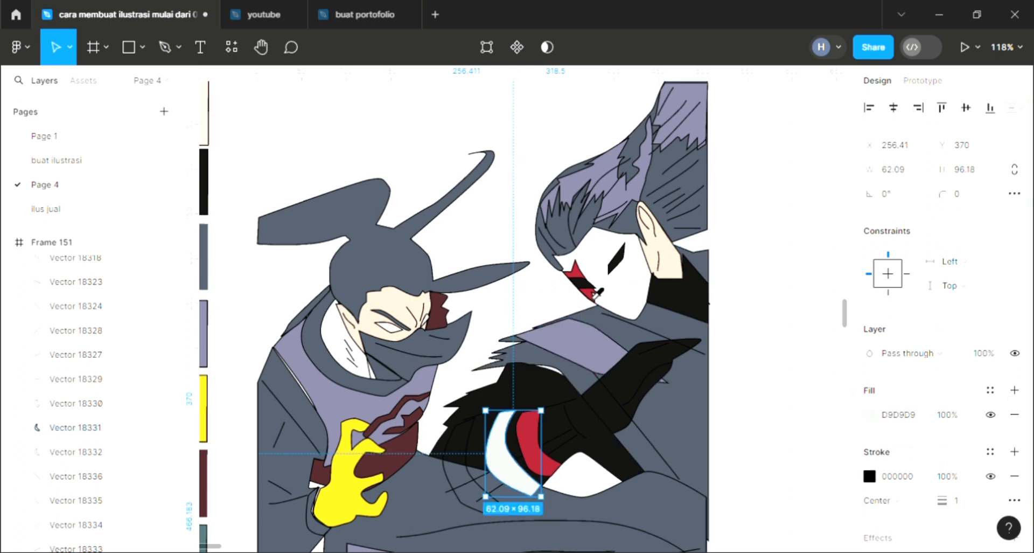
pyautogui.press('i')
pyautogui.click(512, 420)
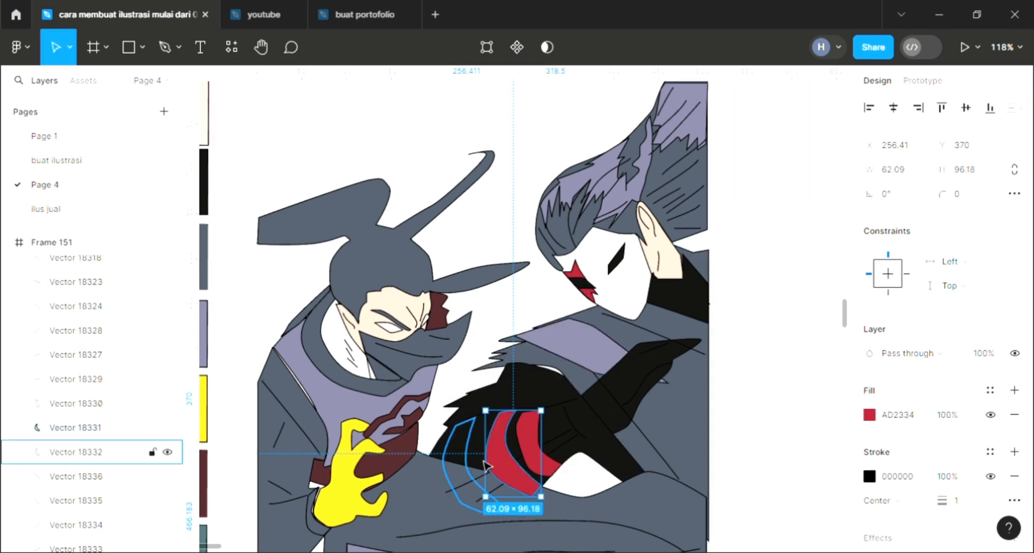
# Fill the outermost curved stripe on the black jagged shape with red AD2334 sampled from the artwork
pyautogui.click(75, 451)
pyautogui.click(1015, 389)
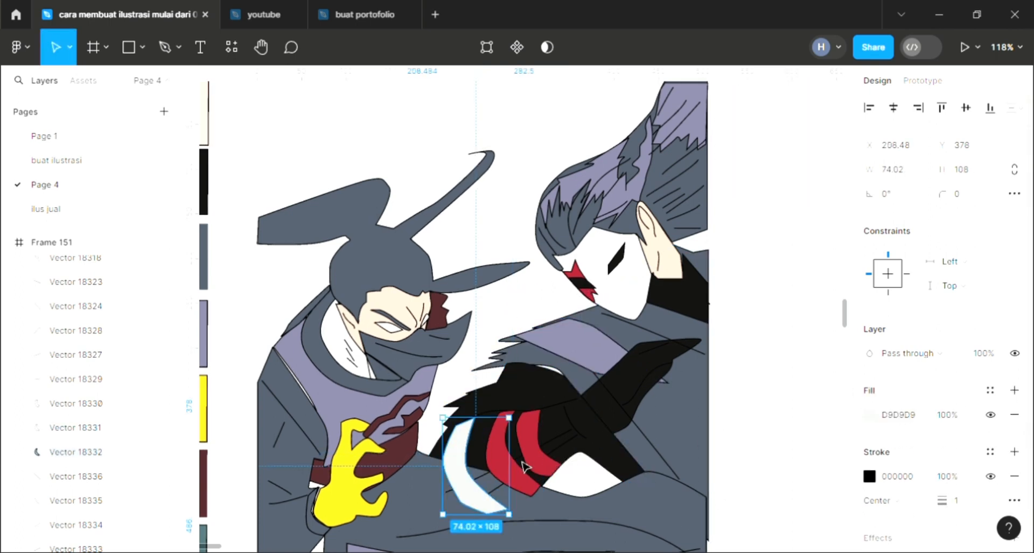
pyautogui.press('i')
pyautogui.click(557, 494)
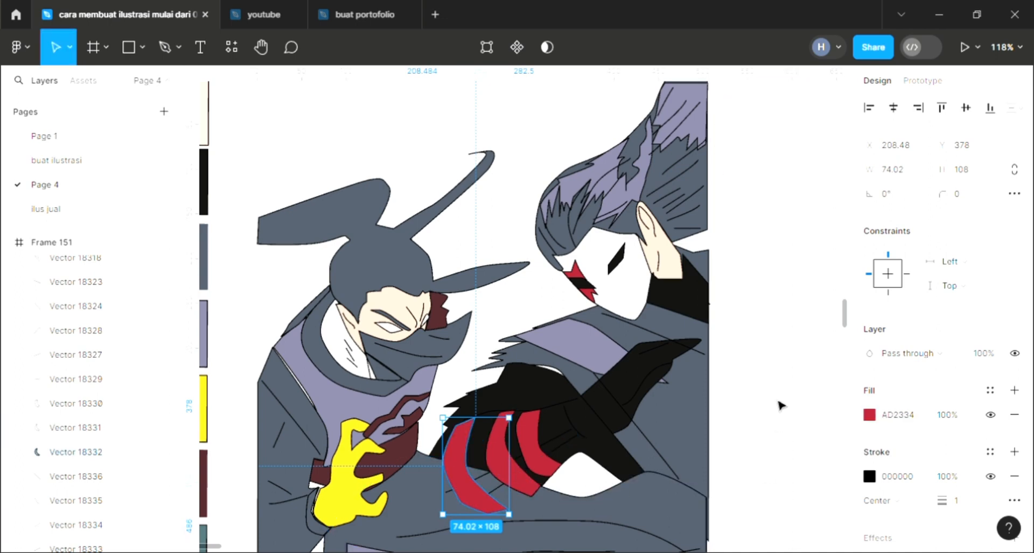
pyautogui.press('Escape')
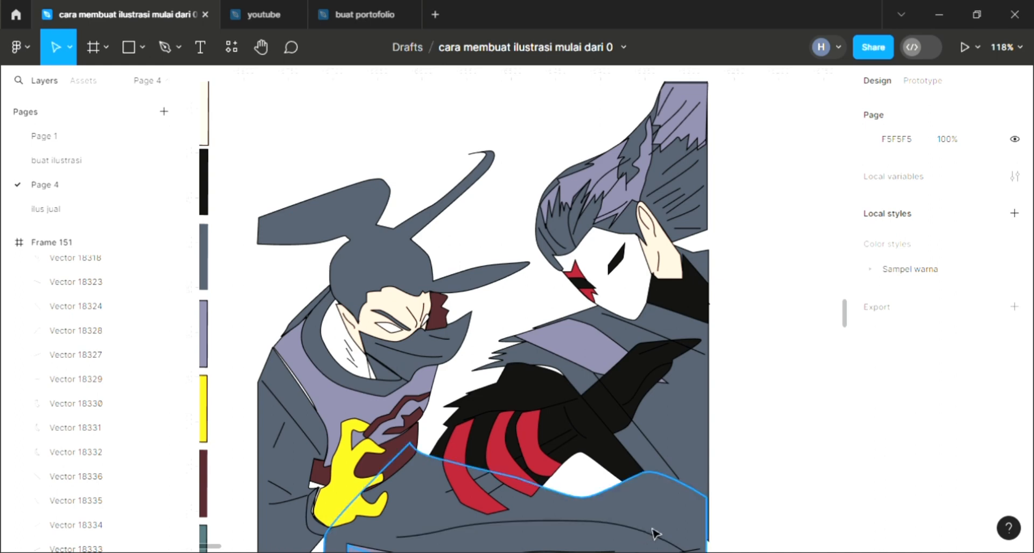
# Send the large slate shape across the bottom of the illustration to the back, behind the black shape and red stripes
pyautogui.scroll(-1, 659, 505)
pyautogui.click(549, 495)
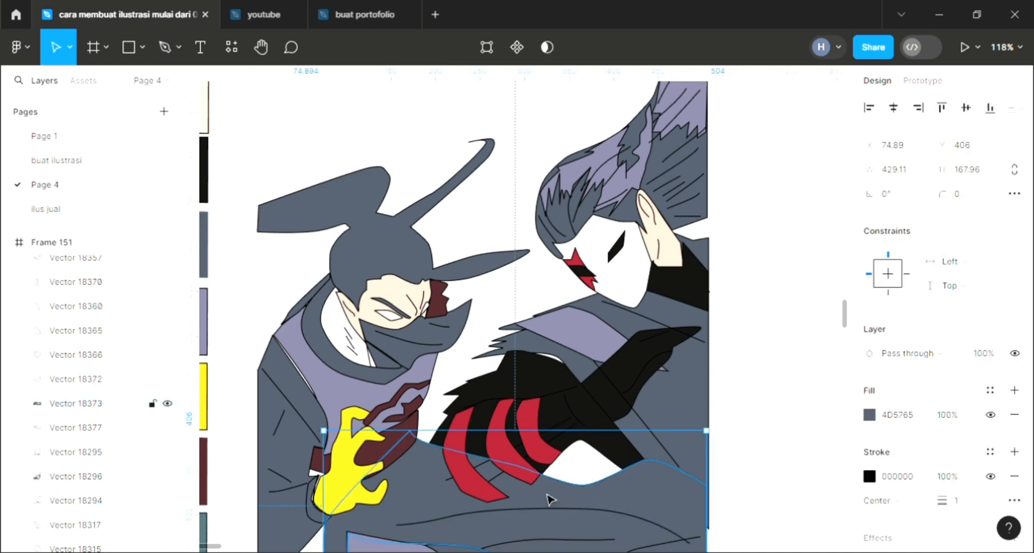
pyautogui.press('[')
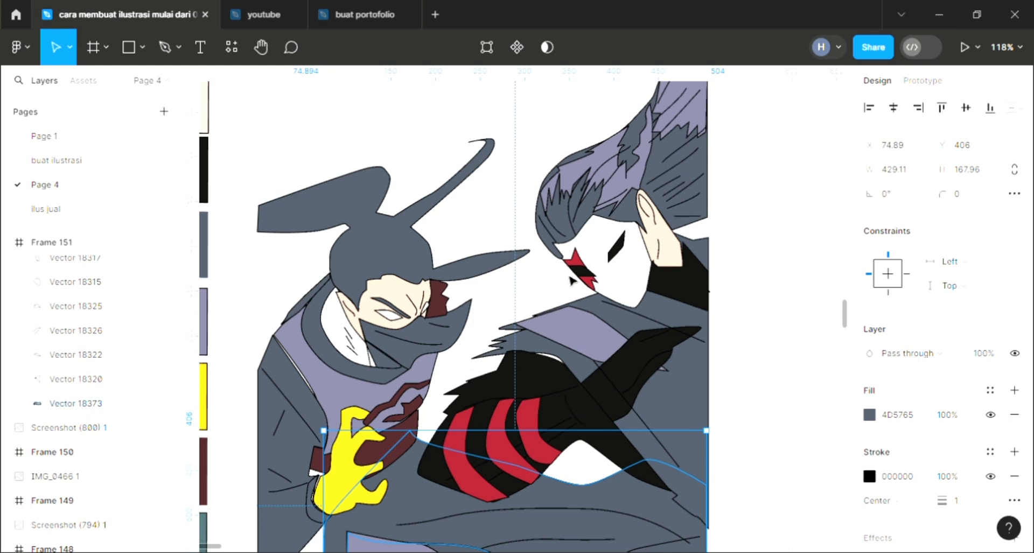
pyautogui.press('Escape')
# Reshape the upper edge of the black jagged shape upward to cover the white gap beneath the cloak
pyautogui.hscroll(-4, 593, 313)
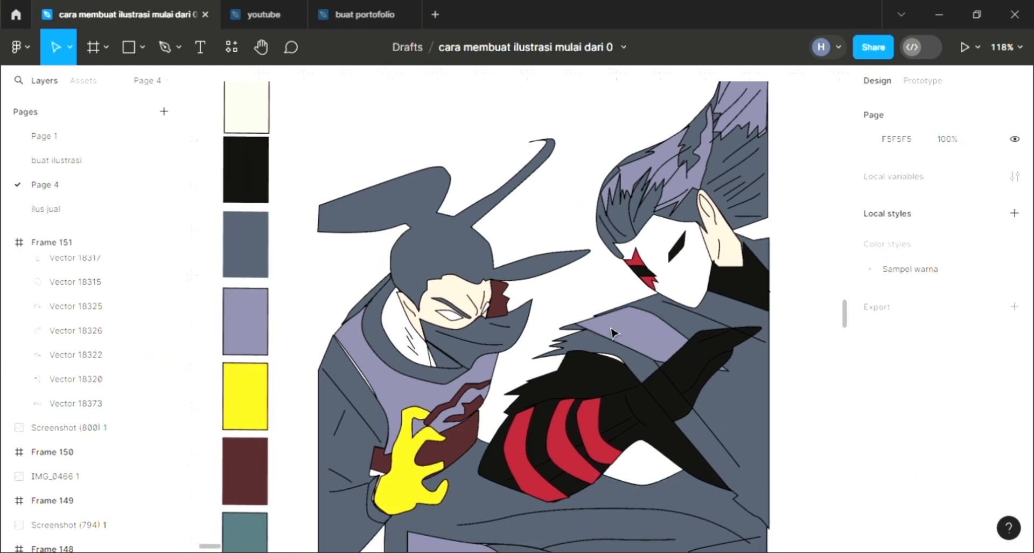
pyautogui.hscroll(-2, 613, 333)
pyautogui.scroll(-2, 617, 323)
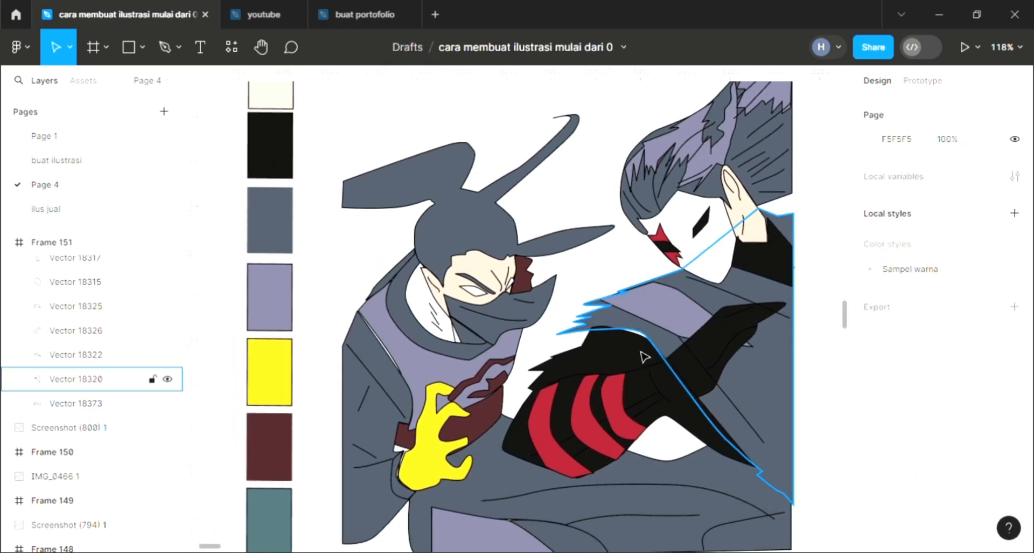
pyautogui.doubleClick(639, 350)
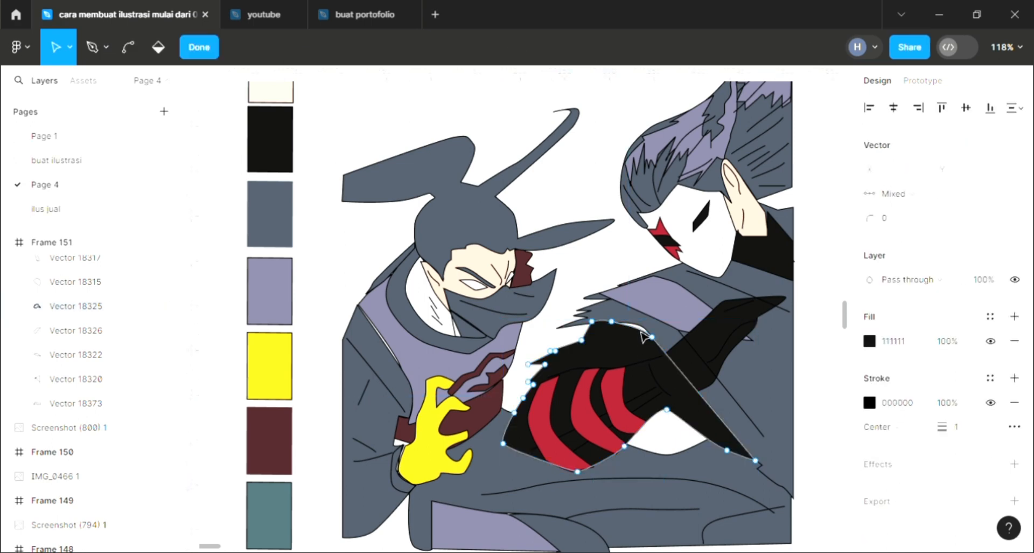
pyautogui.moveTo(642, 332); pyautogui.dragTo(636, 317)
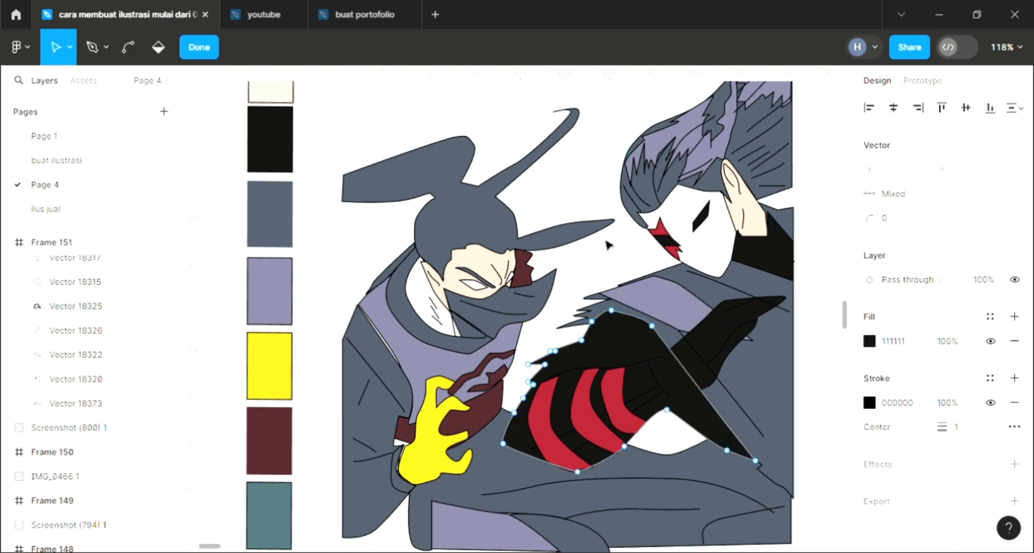
pyautogui.press('Escape')
pyautogui.press('Escape')
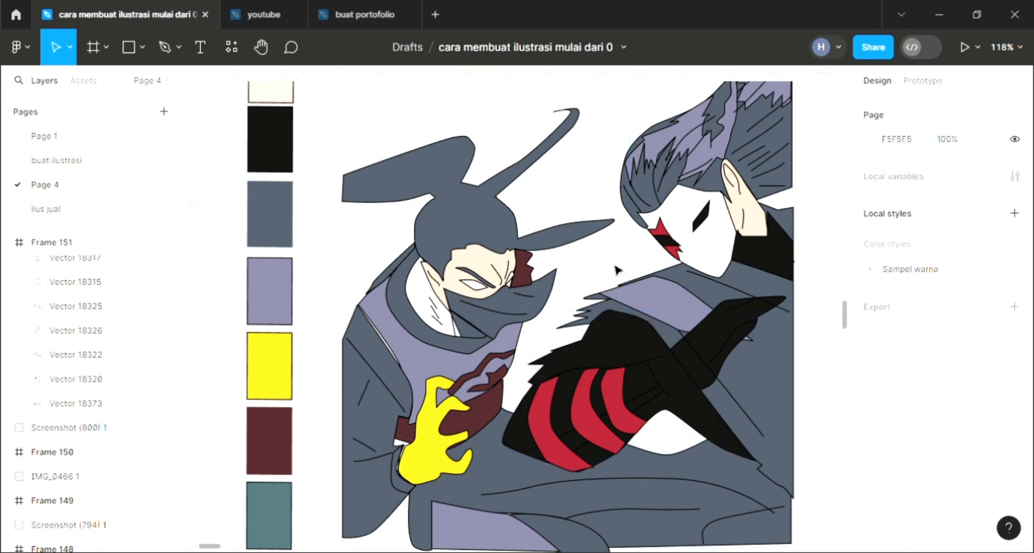
# Change the illustration frame's background fill to a linear gradient with a light red start colour, RGB 228, 103, 103
pyautogui.scroll(-2, 686, 354)
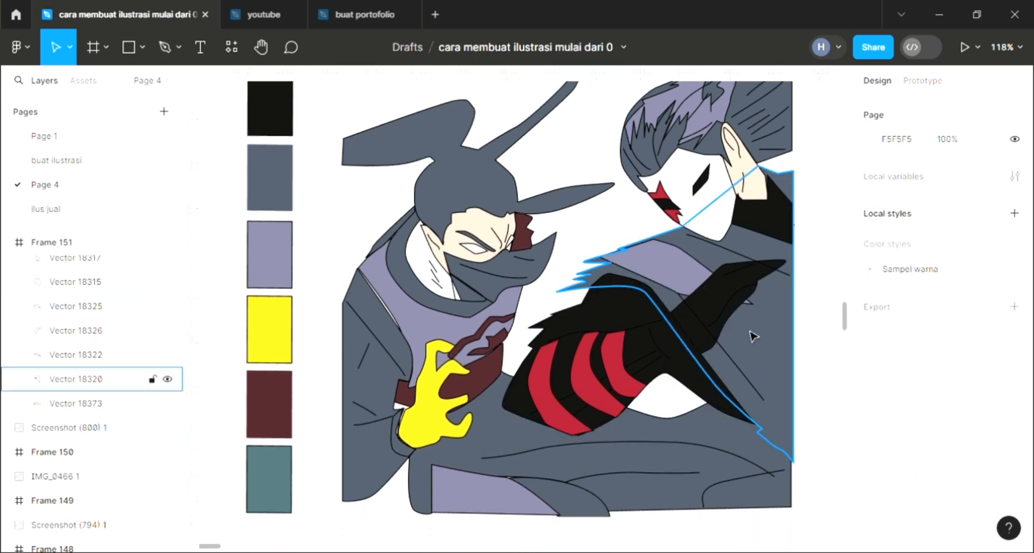
pyautogui.scroll(-3, 723, 346)
pyautogui.scroll(-3, 723, 346)
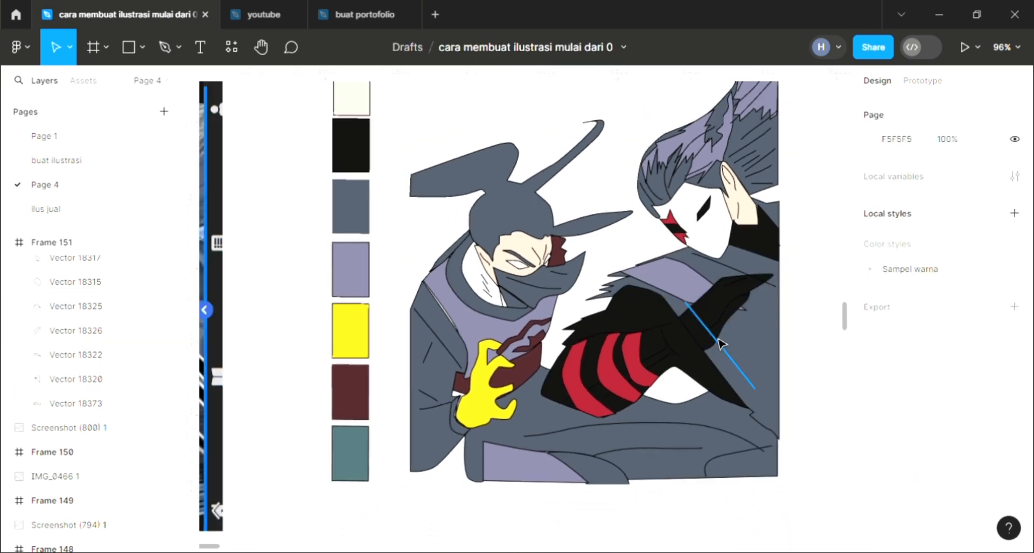
pyautogui.scroll(1, 706, 342)
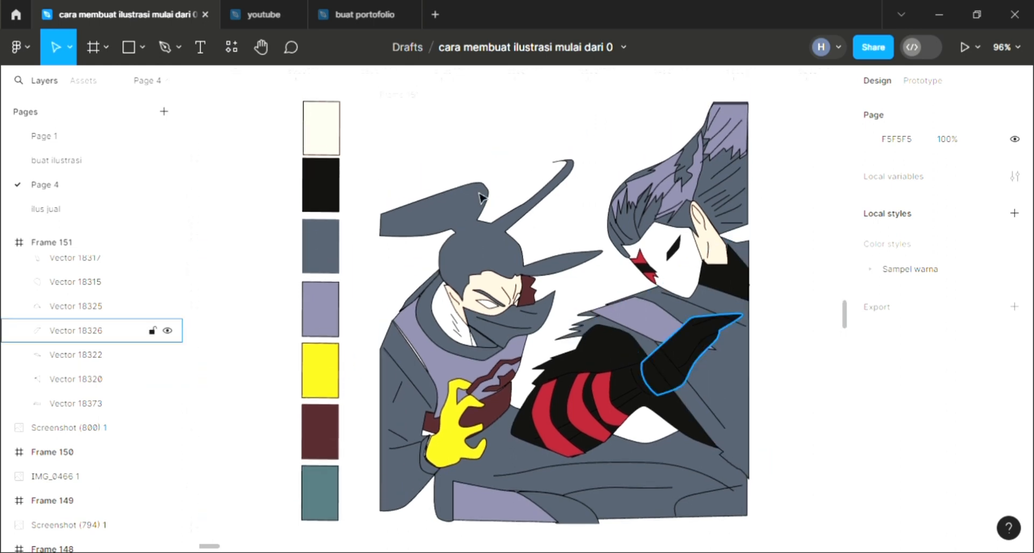
pyautogui.click(517, 212)
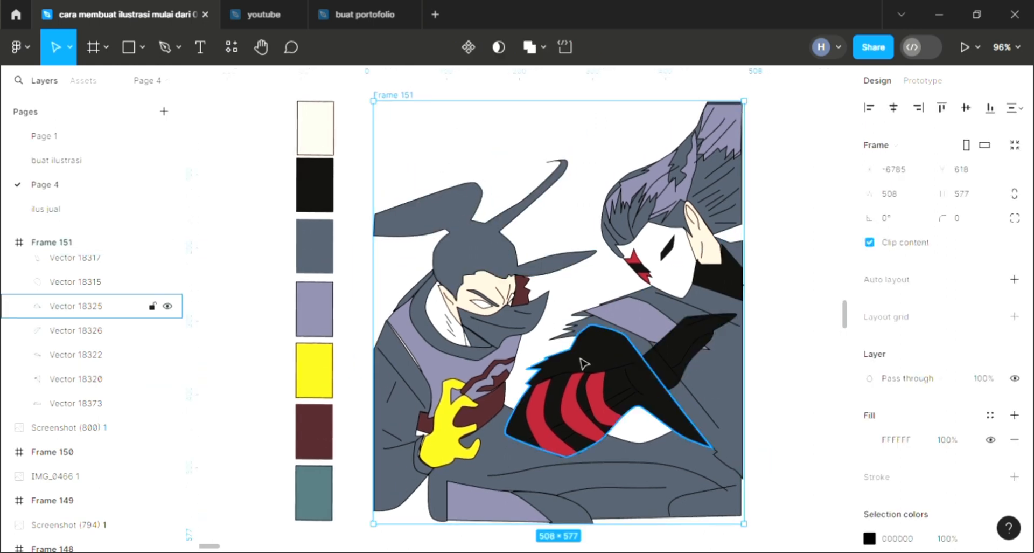
pyautogui.hscroll(3, 582, 361)
pyautogui.hscroll(-1, 585, 367)
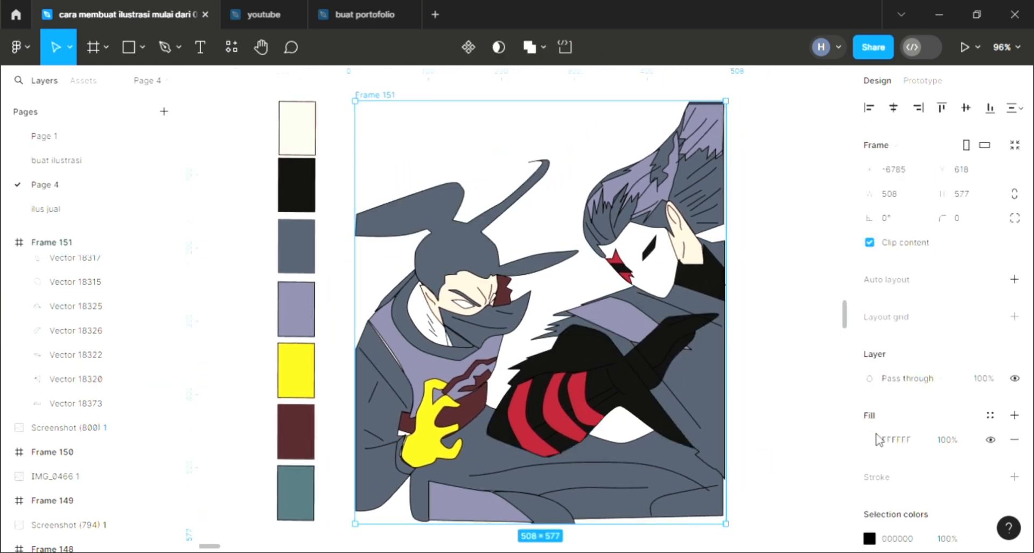
pyautogui.click(867, 439)
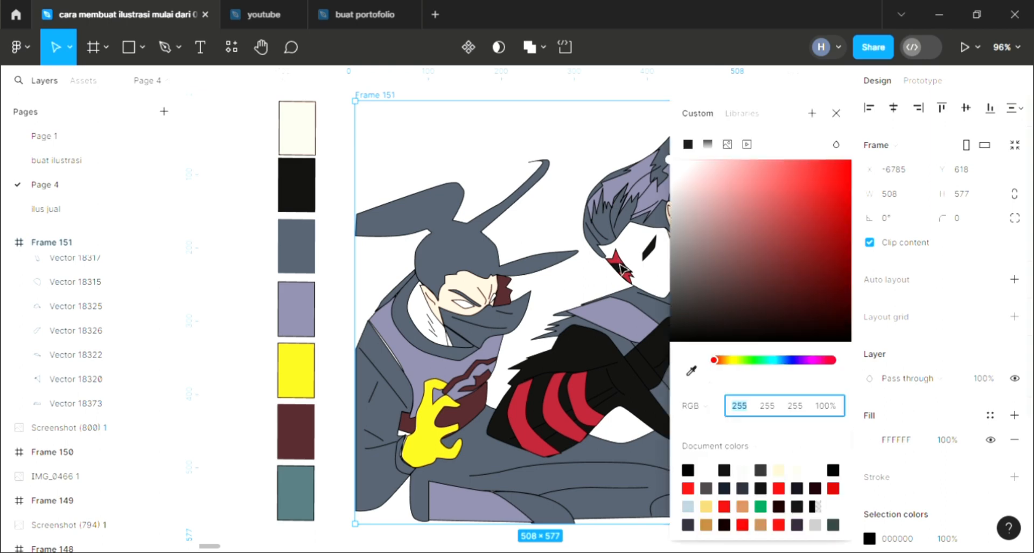
pyautogui.click(707, 143)
pyautogui.click(770, 235)
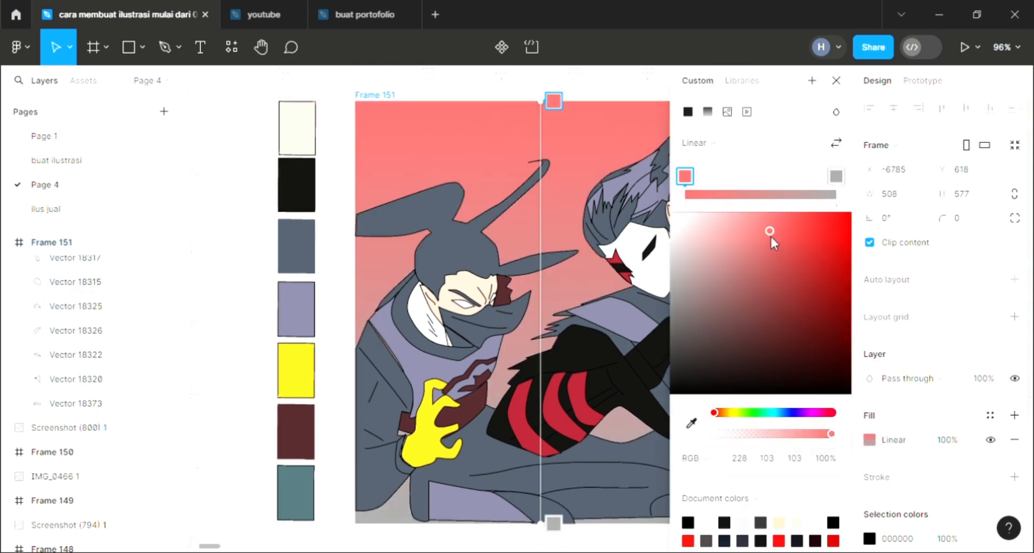
# Set the background gradient's end colour to dark olive brown, RGB 53, 48, 34
pyautogui.click(837, 176)
pyautogui.moveTo(670, 281); pyautogui.dragTo(736, 360)
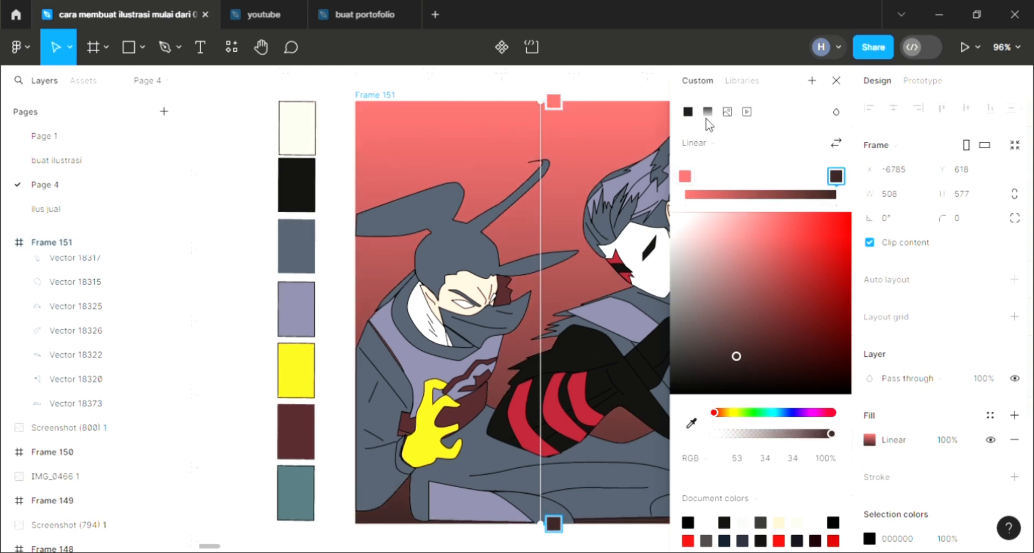
pyautogui.click(728, 413)
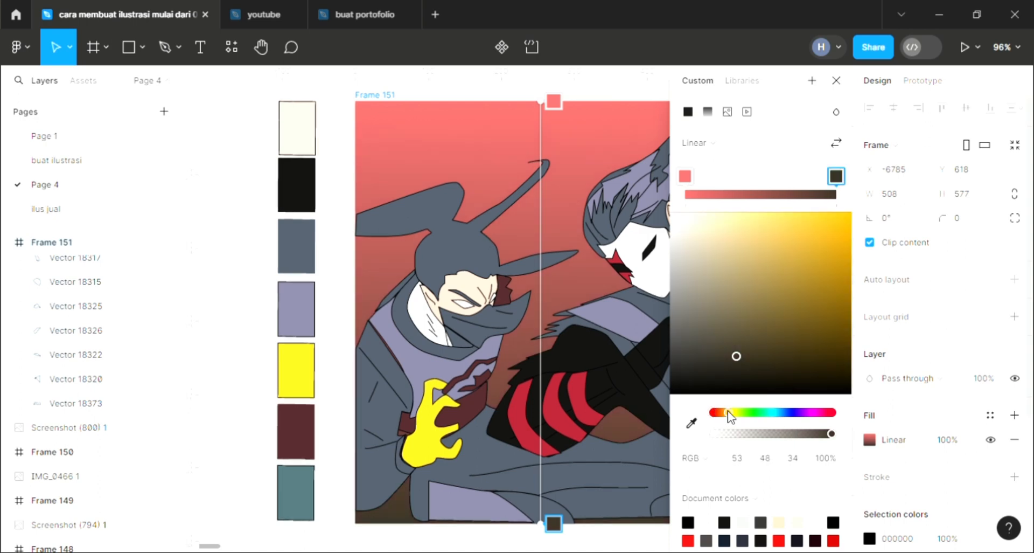
# Change the background gradient's start colour to mint green, RGB 103, 228, 183, after trying yellow and other hues
pyautogui.hscroll(2, 664, 222)
pyautogui.click(685, 177)
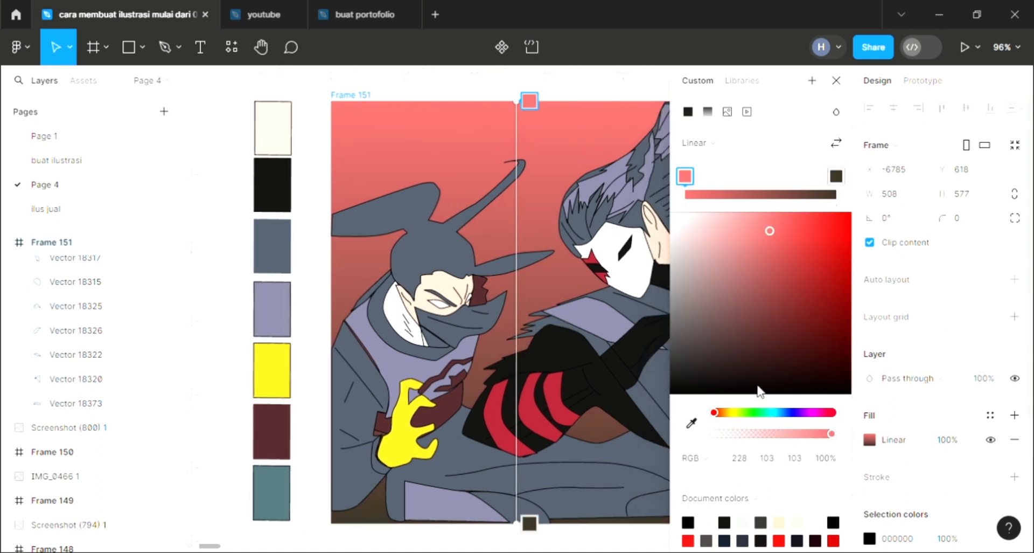
pyautogui.click(735, 413)
pyautogui.hscroll(2, 563, 370)
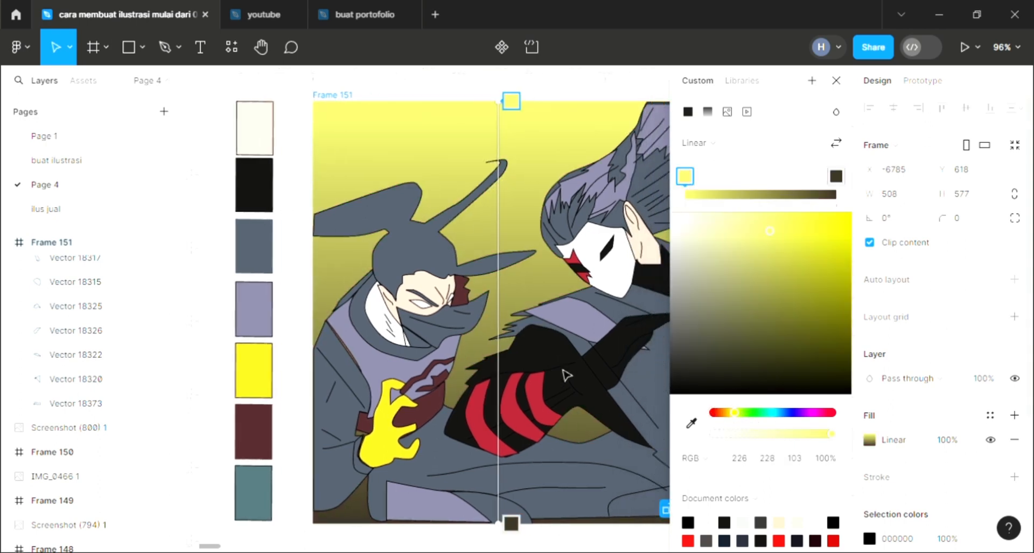
pyautogui.hscroll(2, 563, 369)
pyautogui.scroll(-1, 563, 369)
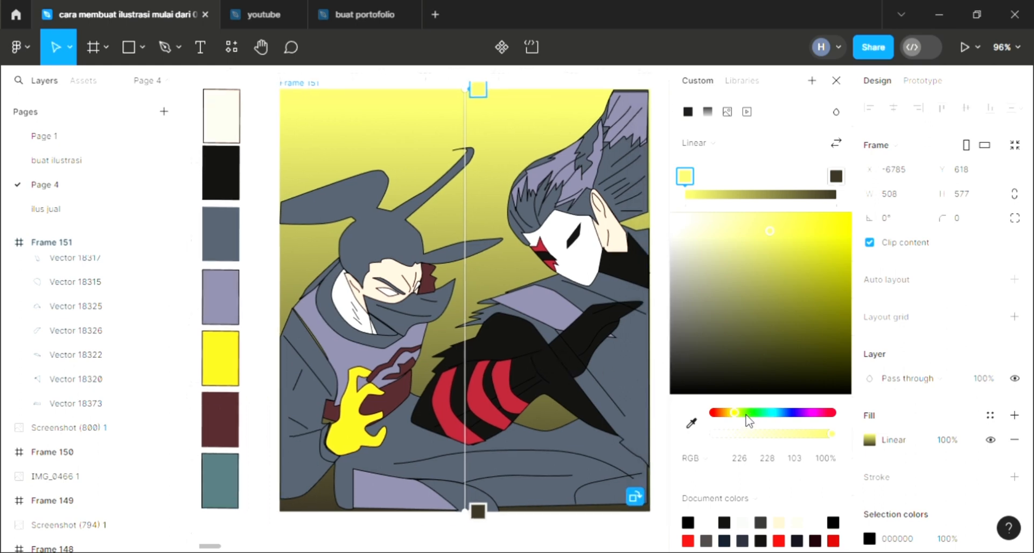
pyautogui.moveTo(748, 421); pyautogui.dragTo(810, 417)
pyautogui.moveTo(815, 420); pyautogui.dragTo(767, 408)
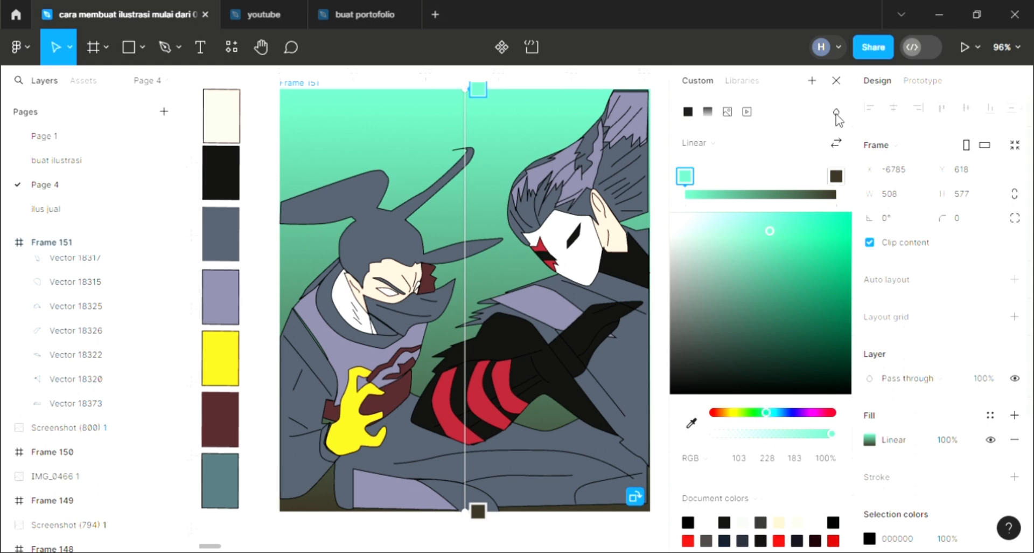
pyautogui.click(836, 82)
# Draw the spiky upper edge of a new Pen shape from the frame's left edge across both characters to the right character's hair
pyautogui.scroll(-1, 641, 351)
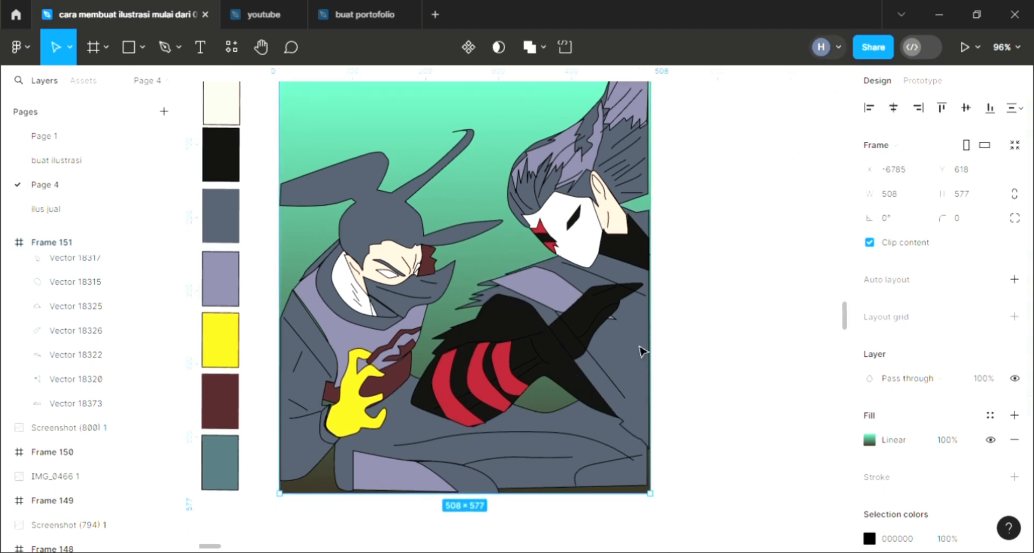
pyautogui.hscroll(-5, 641, 351)
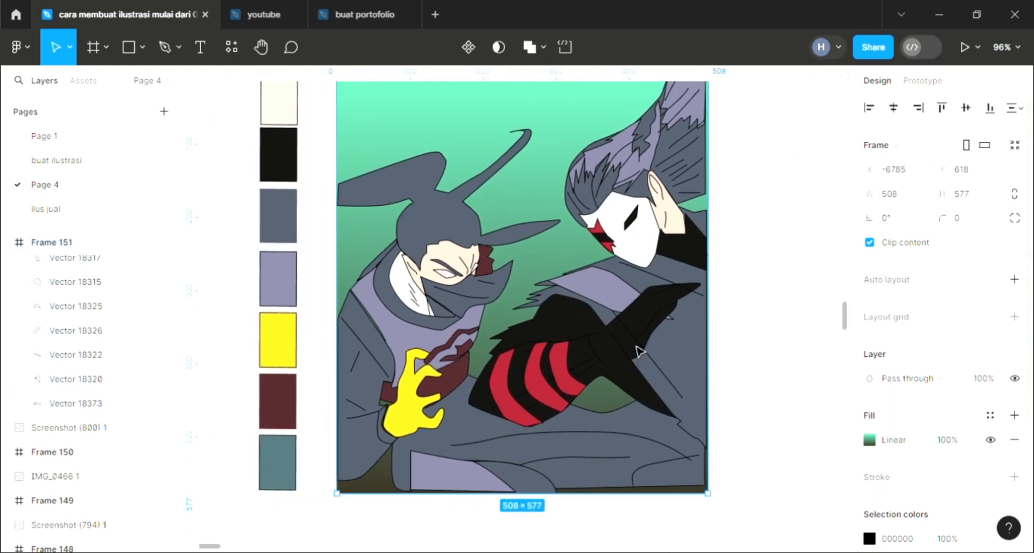
pyautogui.scroll(4, 590, 339)
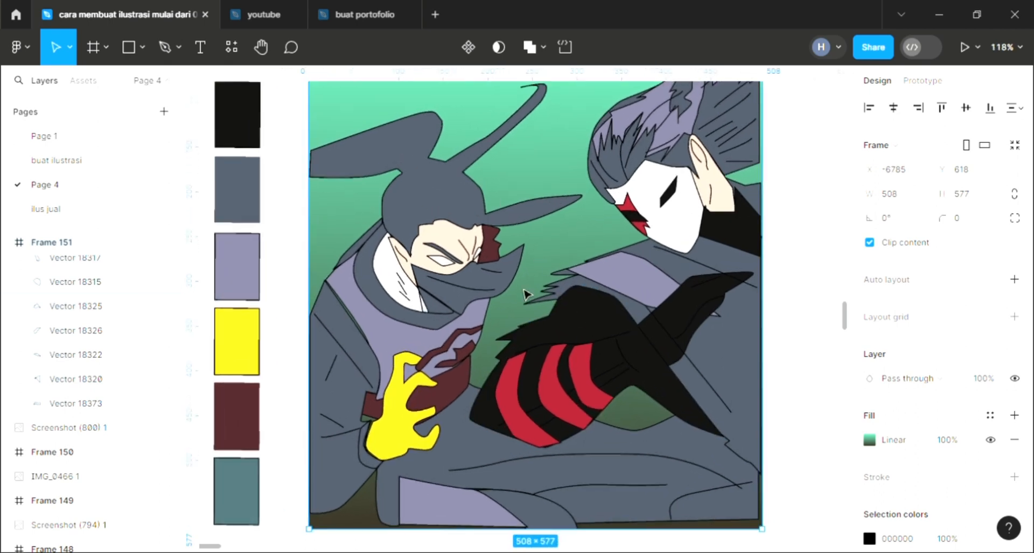
pyautogui.scroll(1, 535, 288)
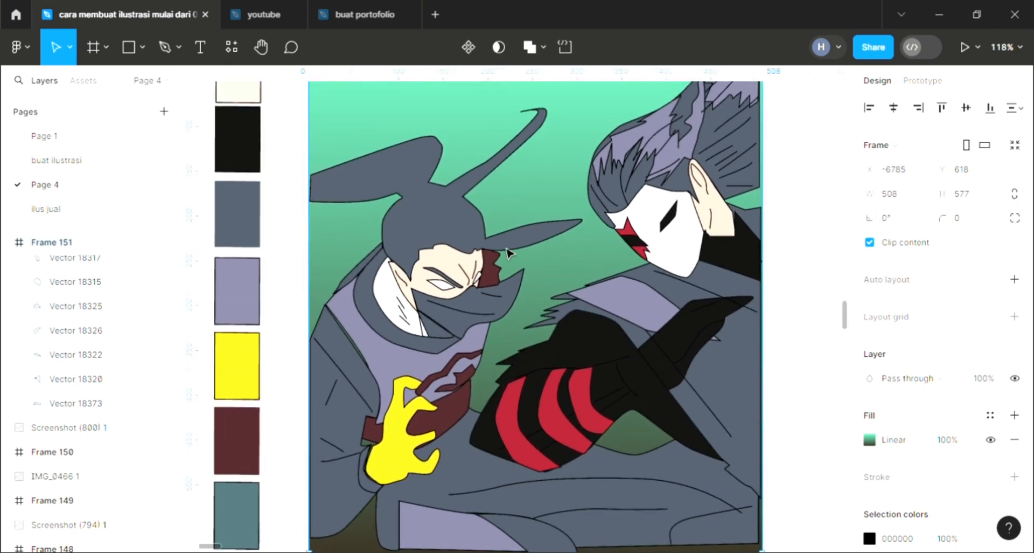
pyautogui.click(165, 46)
pyautogui.click(308, 205)
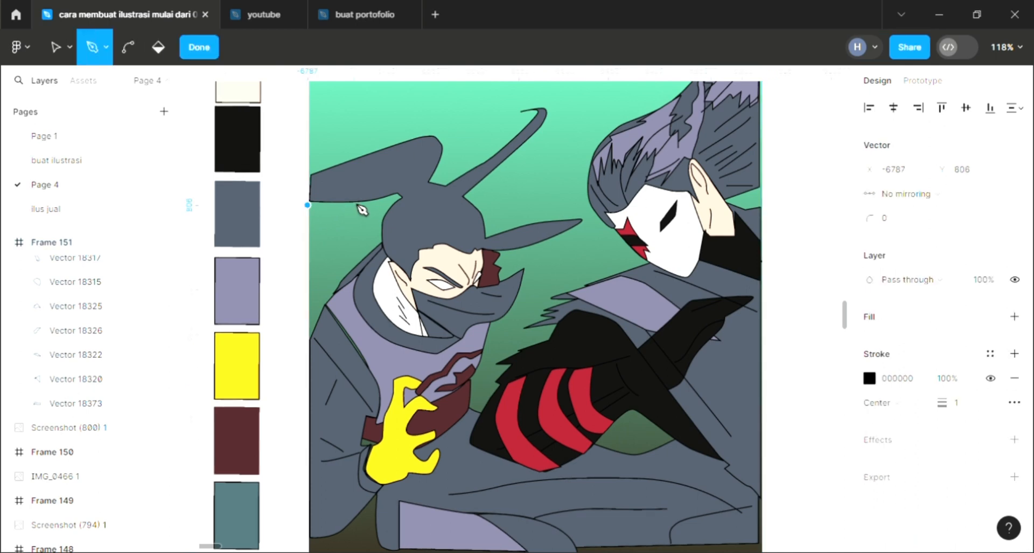
pyautogui.click(421, 194)
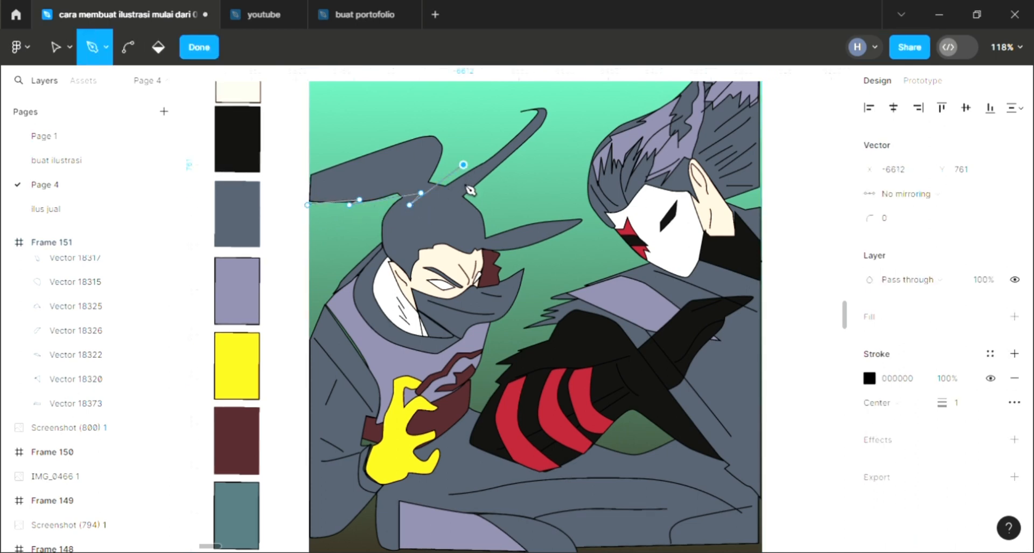
pyautogui.click(545, 164)
pyautogui.click(535, 187)
pyautogui.click(596, 156)
pyautogui.moveTo(585, 179); pyautogui.dragTo(598, 173)
pyautogui.click(668, 151)
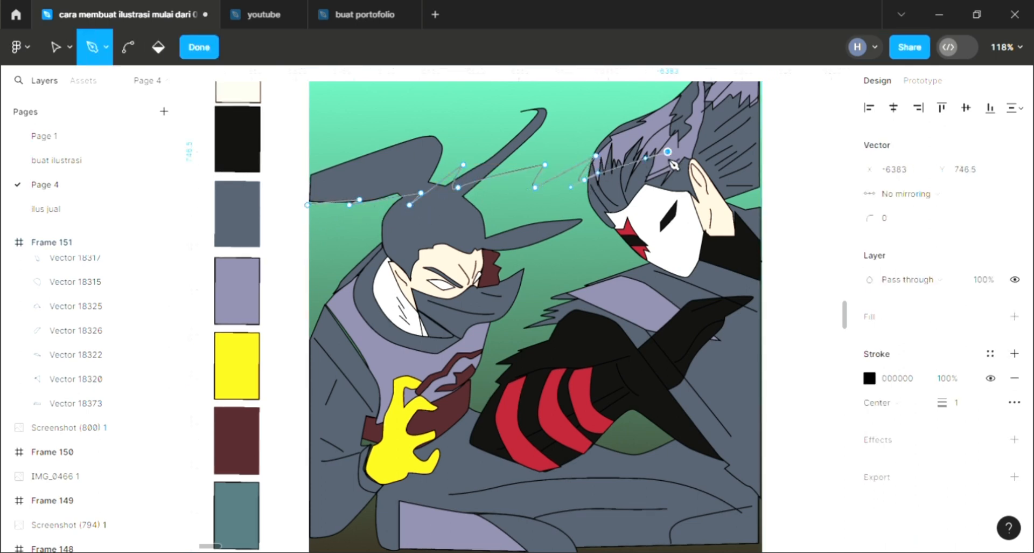
pyautogui.click(719, 138)
# Continue the Pen outline down over the right character with long pointed prongs reaching toward the frame's right edge
pyautogui.click(710, 188)
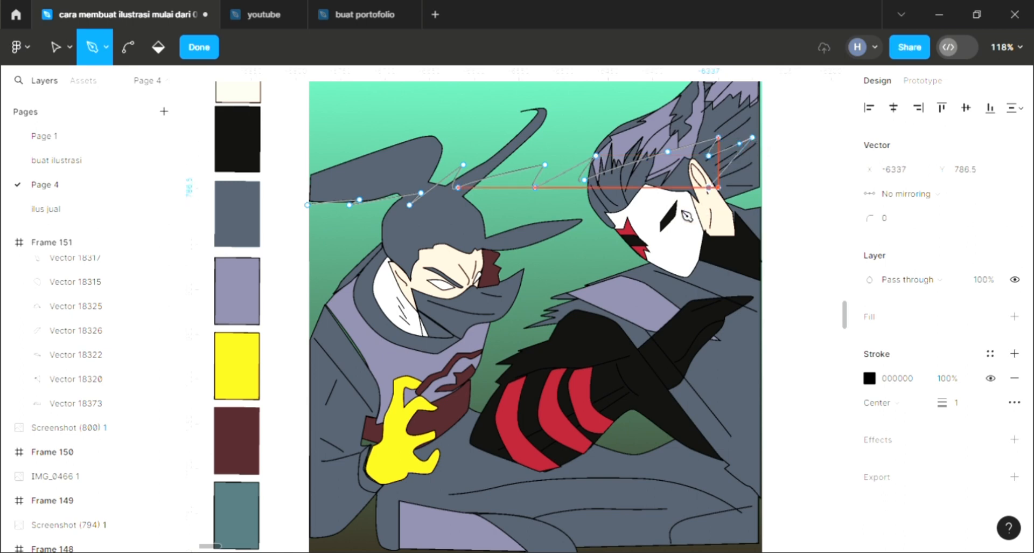
pyautogui.click(668, 211)
pyautogui.click(657, 240)
pyautogui.click(584, 269)
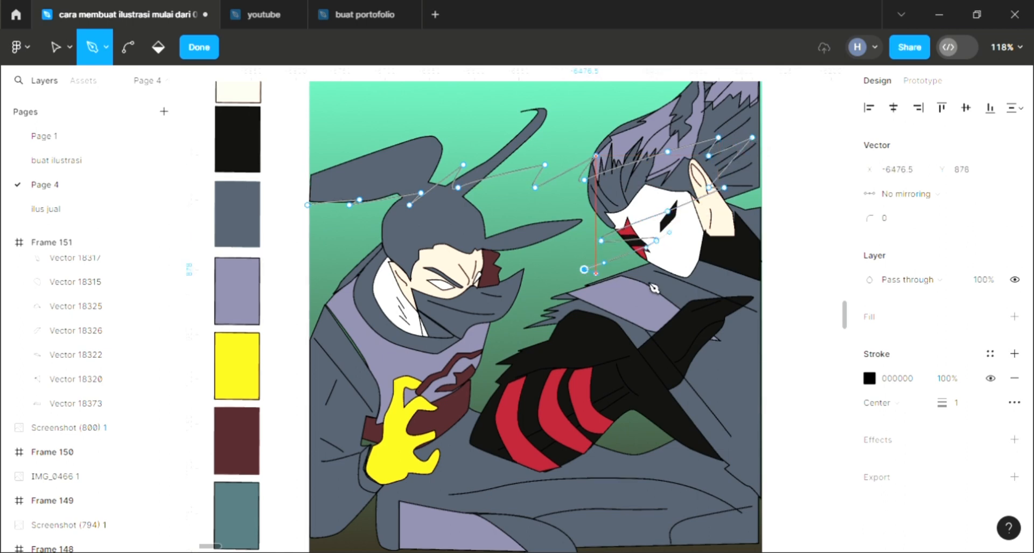
pyautogui.moveTo(647, 279); pyautogui.dragTo(674, 279)
pyautogui.click(733, 270)
pyautogui.click(696, 302)
pyautogui.click(753, 317)
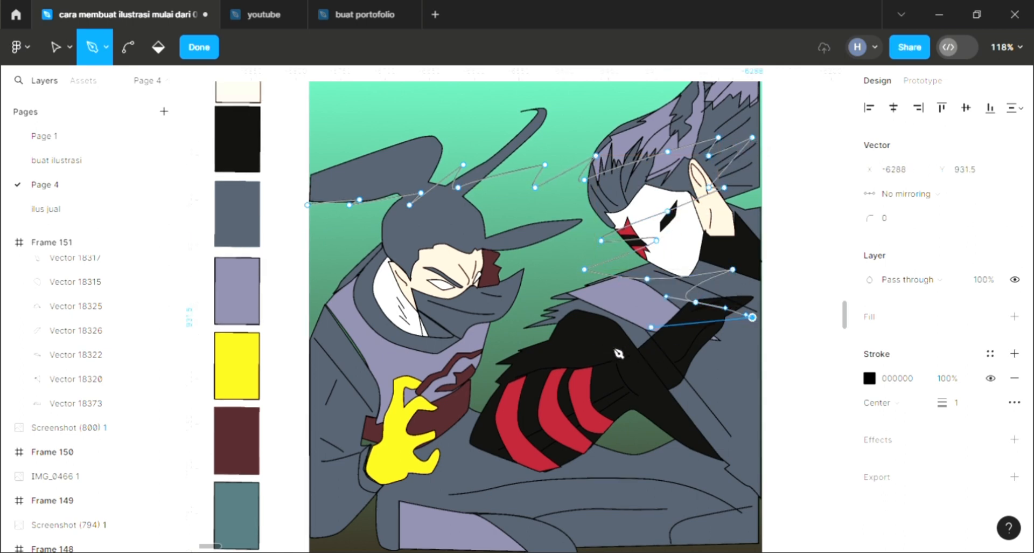
# Draw the jagged lower and left edges and close the Pen outline as one shape about 504 × 261
pyautogui.click(596, 328)
pyautogui.click(647, 346)
pyautogui.click(523, 332)
pyautogui.moveTo(545, 358); pyautogui.dragTo(566, 365)
pyautogui.click(490, 340)
pyautogui.click(489, 370)
pyautogui.click(446, 346)
pyautogui.click(422, 306)
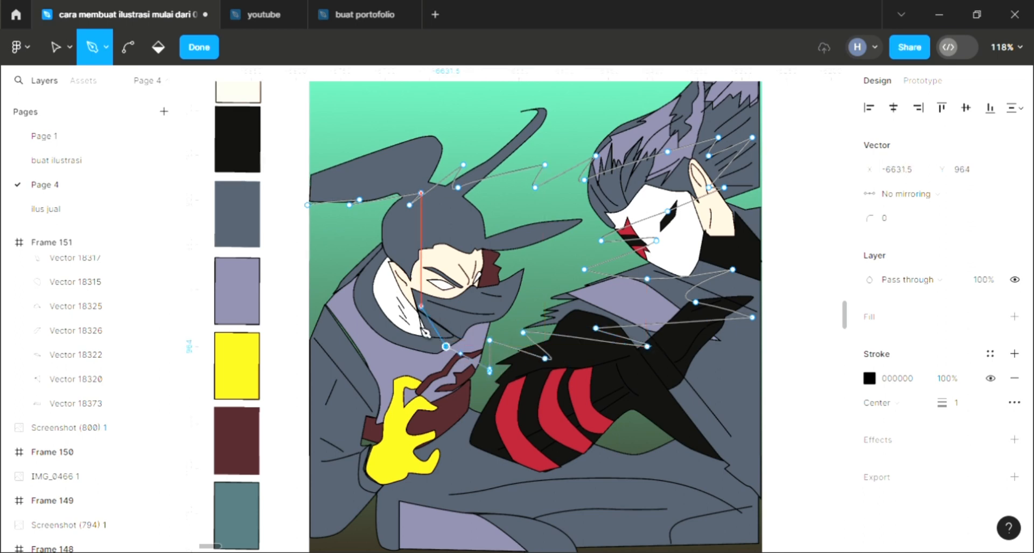
pyautogui.moveTo(397, 340); pyautogui.dragTo(380, 322)
pyautogui.click(341, 288)
pyautogui.moveTo(303, 270); pyautogui.dragTo(318, 264)
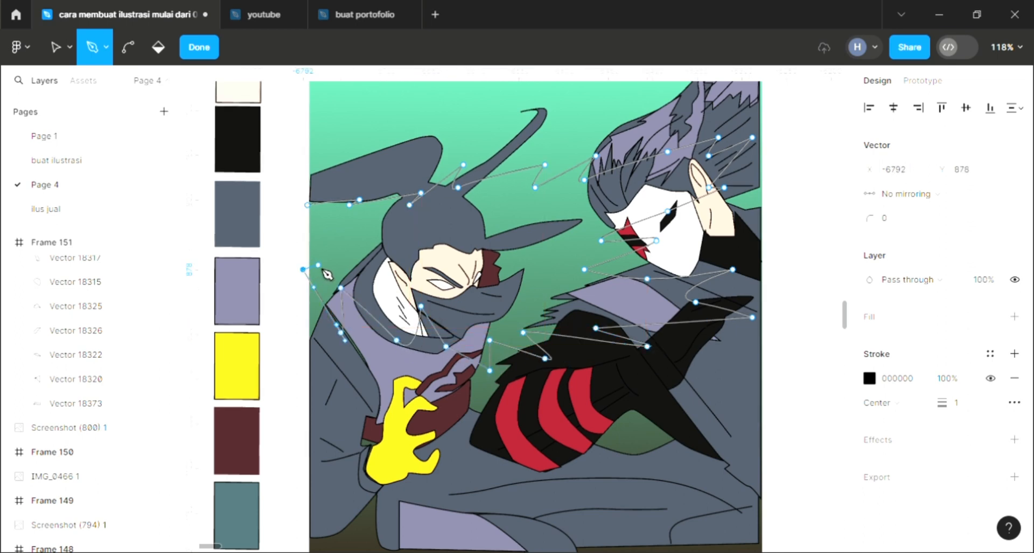
pyautogui.click(316, 256)
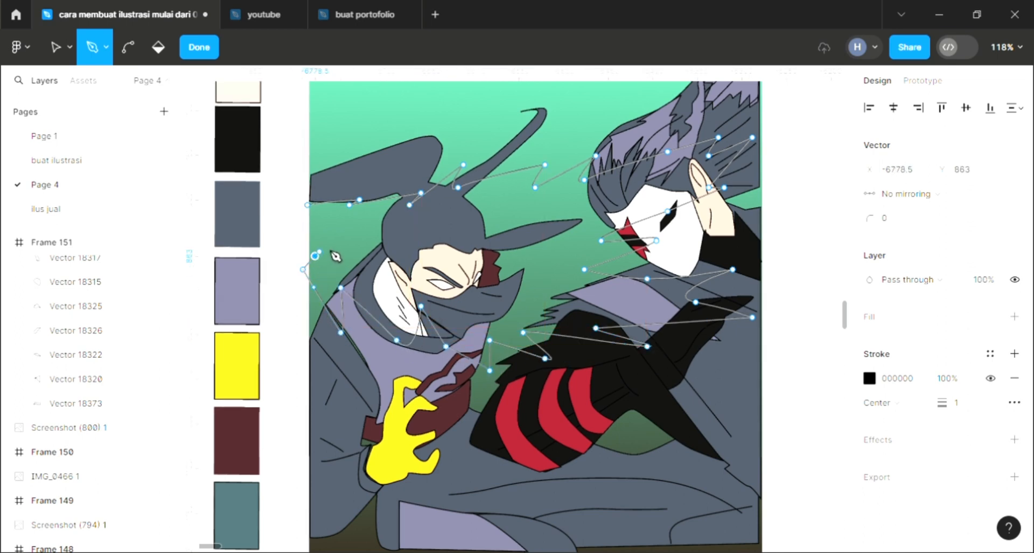
pyautogui.click(308, 204)
pyautogui.click(357, 201)
pyautogui.press('Escape')
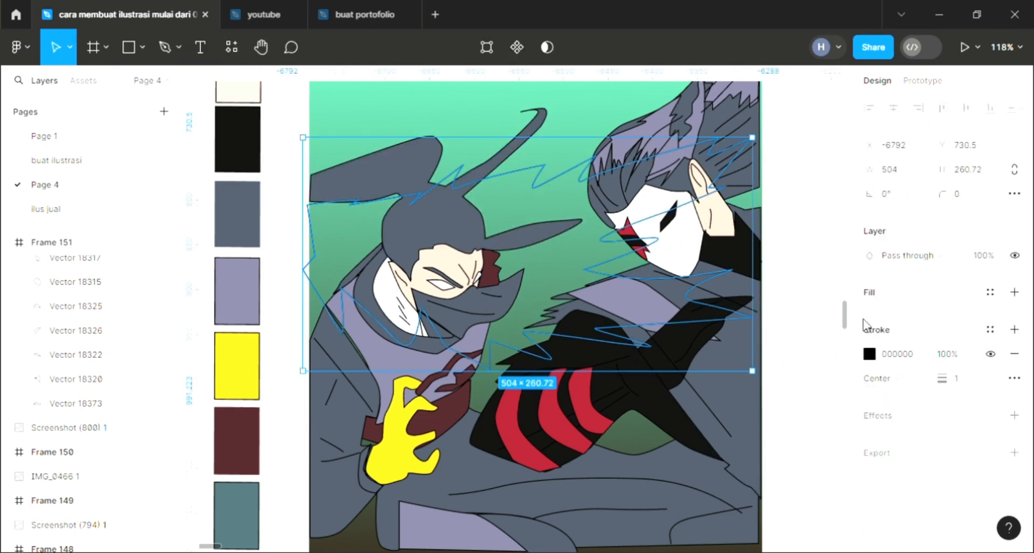
# Add a fill to the large jagged shape and colour it light blue 59AEFC
pyautogui.click(869, 293)
pyautogui.click(870, 317)
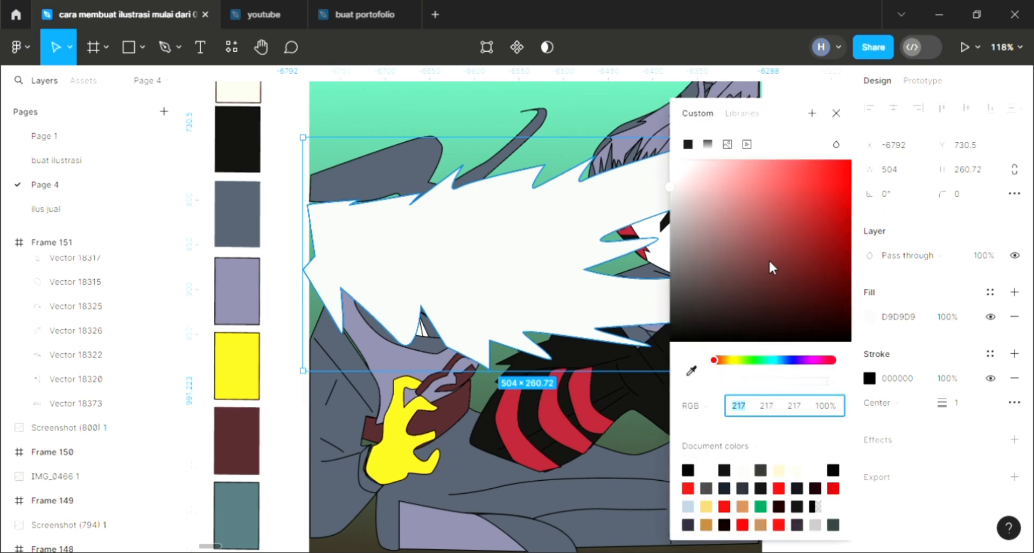
pyautogui.click(781, 360)
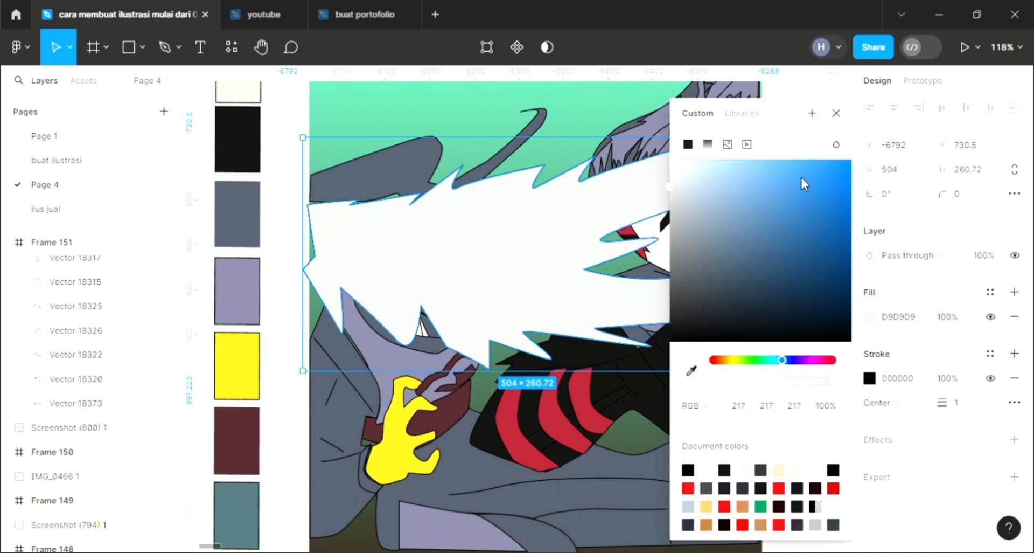
pyautogui.moveTo(802, 178); pyautogui.dragTo(765, 198)
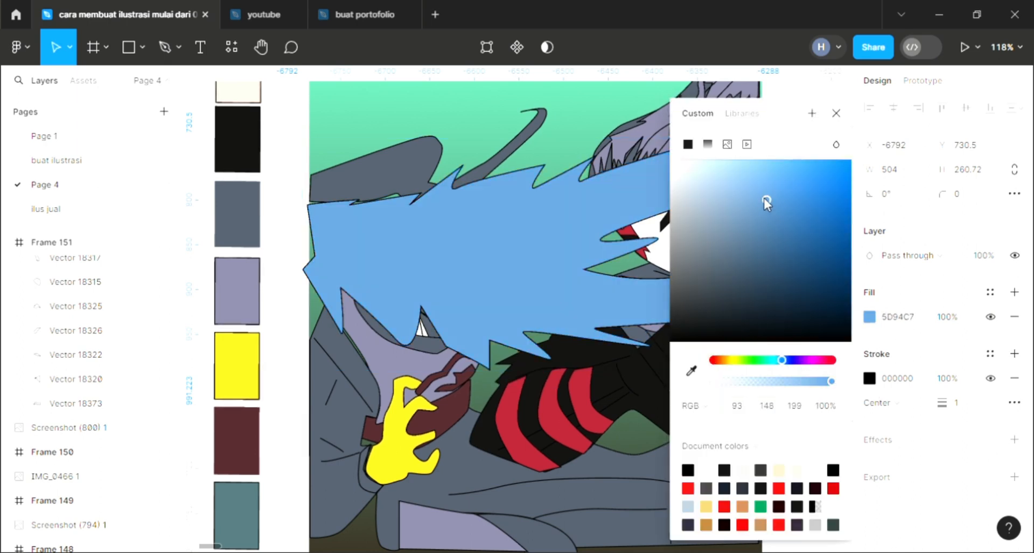
pyautogui.click(788, 167)
pyautogui.click(836, 113)
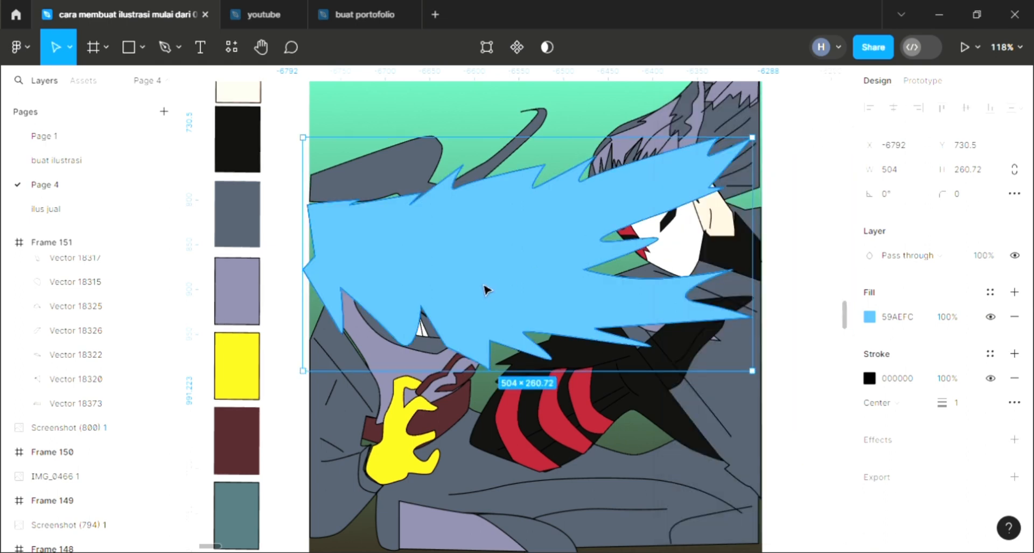
# Try to send the light blue jagged shape to the back, then undo the reordering
pyautogui.click(486, 290)
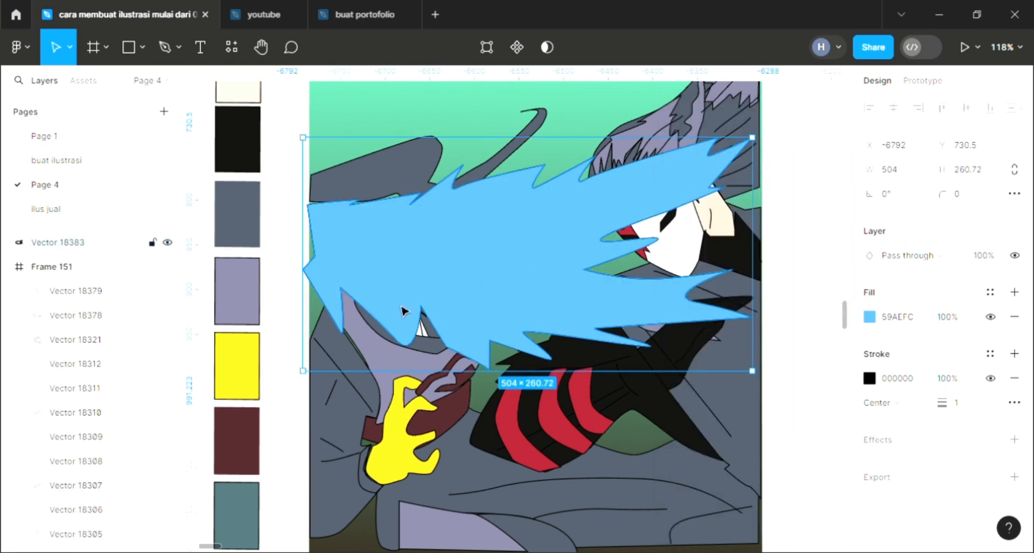
pyautogui.press('[')
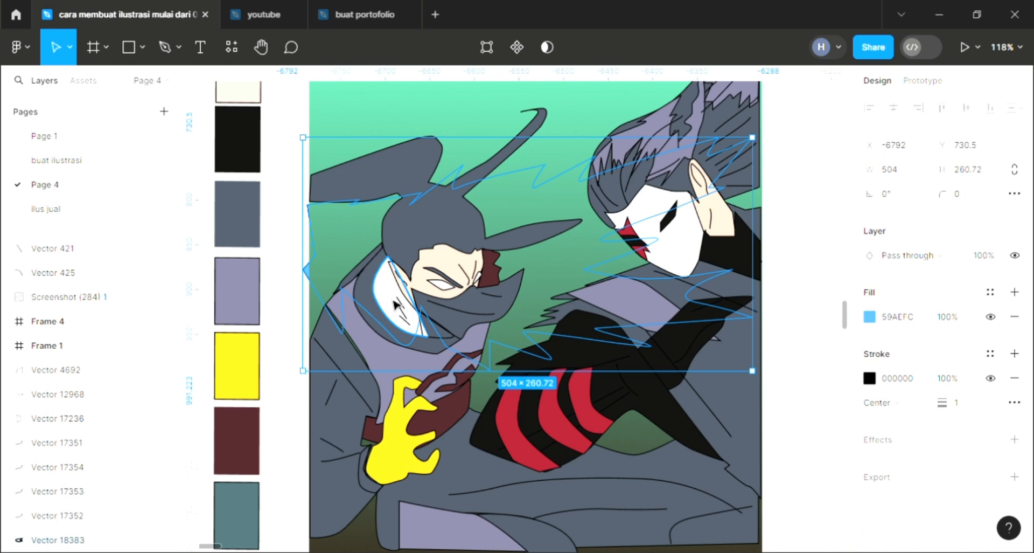
pyautogui.hotkey('ctrl', 'z')
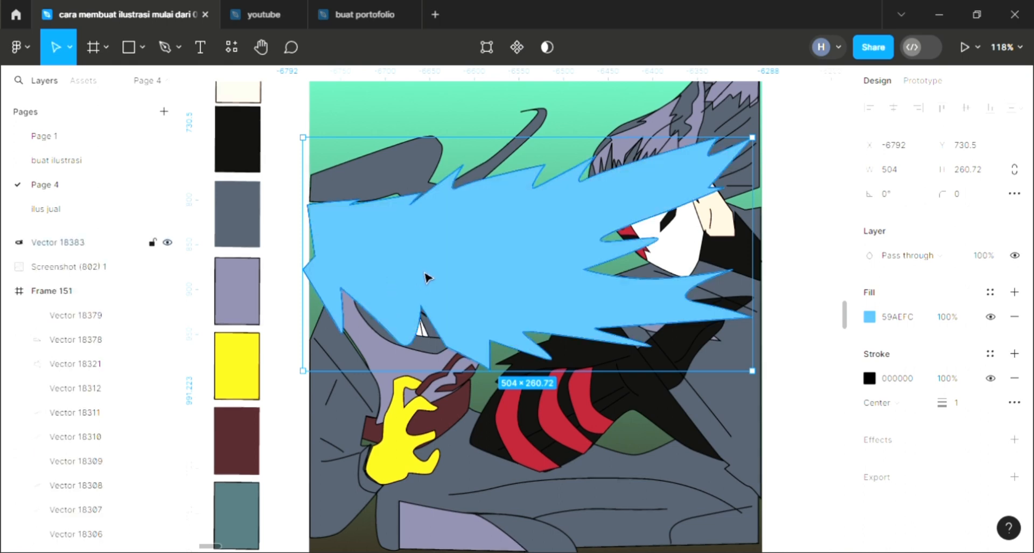
# Try shifting the light blue jagged shape and sending it to the back, then bring it to the front again
pyautogui.moveTo(426, 277)
pyautogui.mouseDown()
pyautogui.moveTo(444, 294)
pyautogui.moveTo(435, 290)
pyautogui.mouseUp()
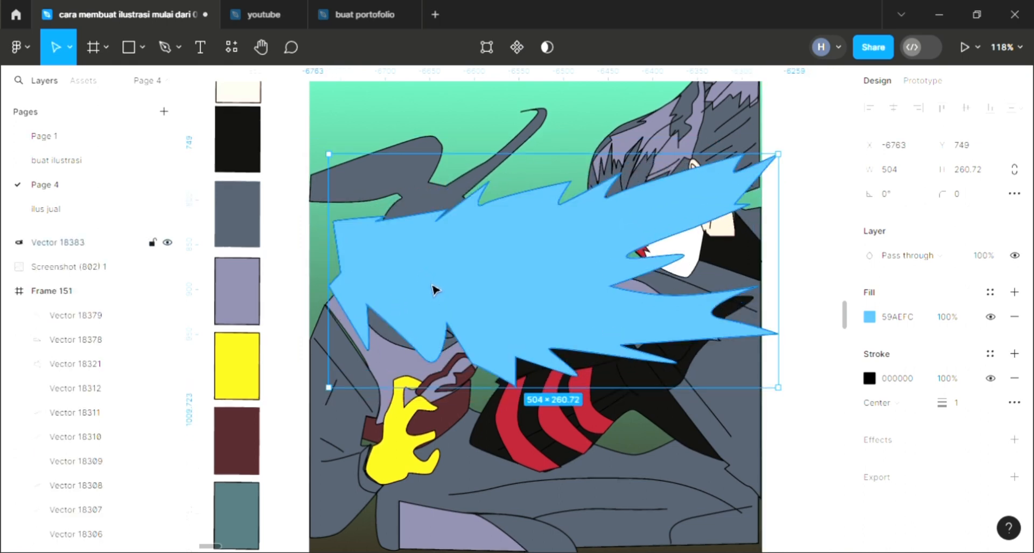
pyautogui.press('[')
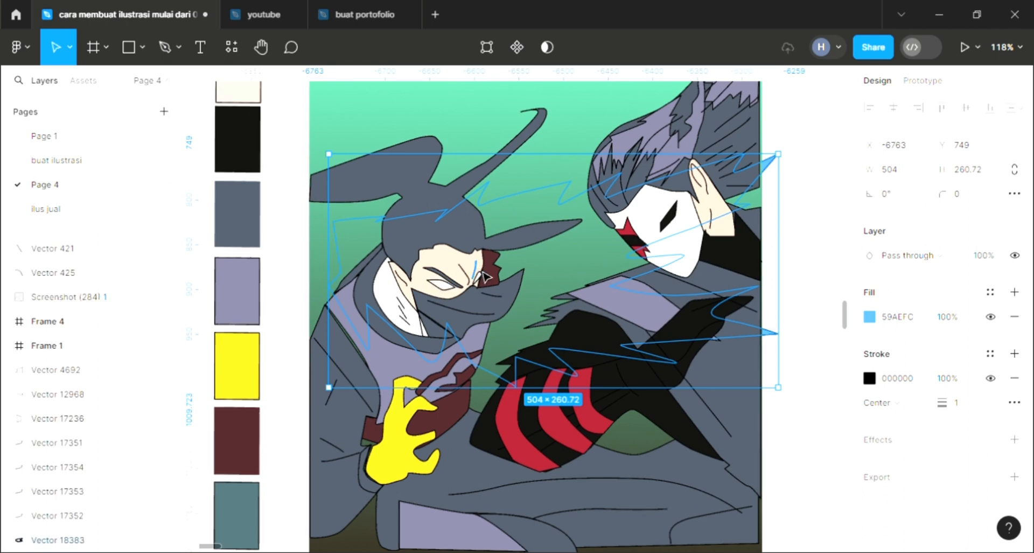
pyautogui.scroll(-1, 474, 286)
pyautogui.scroll(-1, 554, 286)
pyautogui.moveTo(570, 284)
pyautogui.mouseDown()
pyautogui.moveTo(554, 268)
pyautogui.moveTo(564, 276)
pyautogui.mouseUp()
pyautogui.press(']')
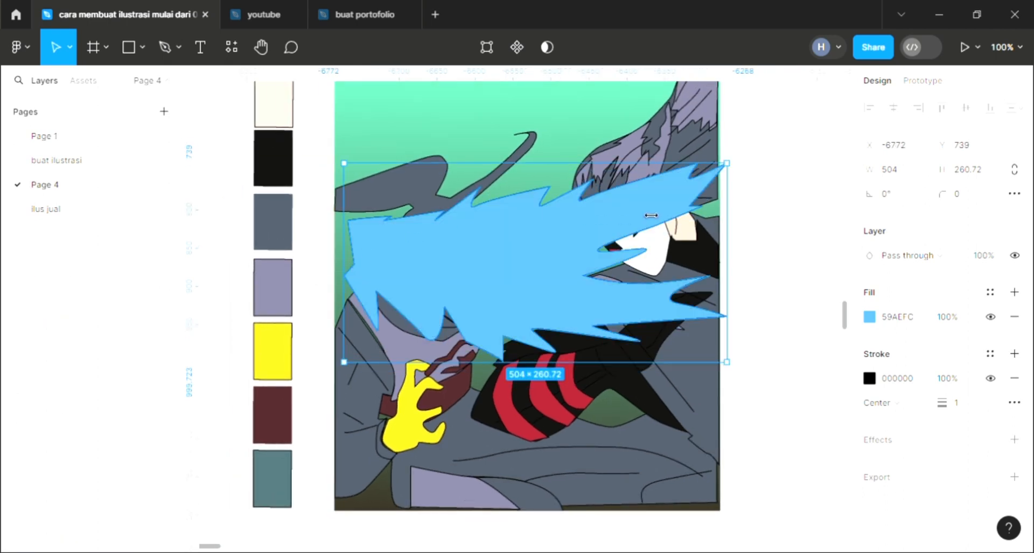
# Scale the light blue jagged shape down to about 448 × 232 and place it inside the illustration frame behind both characters
pyautogui.moveTo(734, 236); pyautogui.dragTo(685, 237)
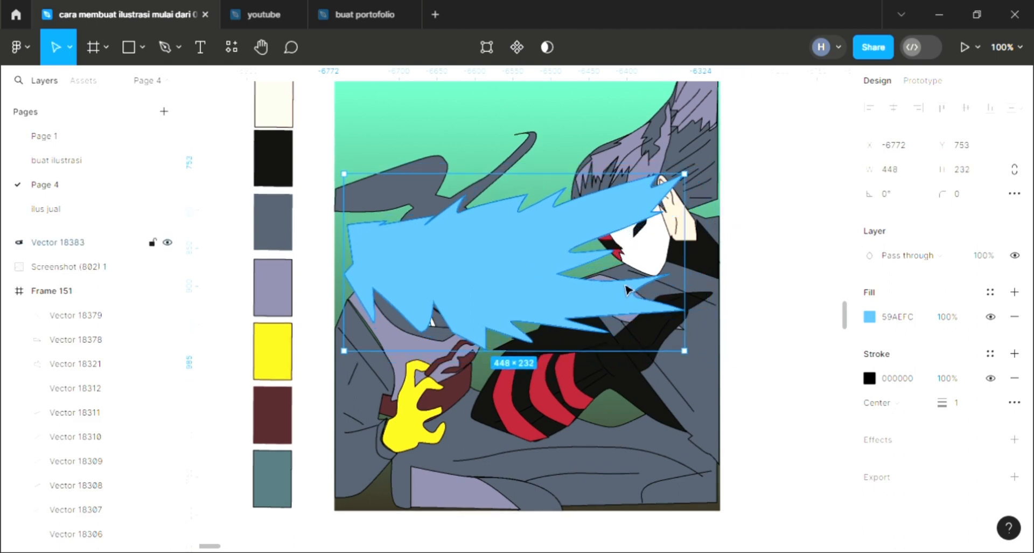
pyautogui.moveTo(626, 289); pyautogui.dragTo(513, 265)
pyautogui.press('[')
pyautogui.scroll(-3, 539, 267)
pyautogui.press('[')
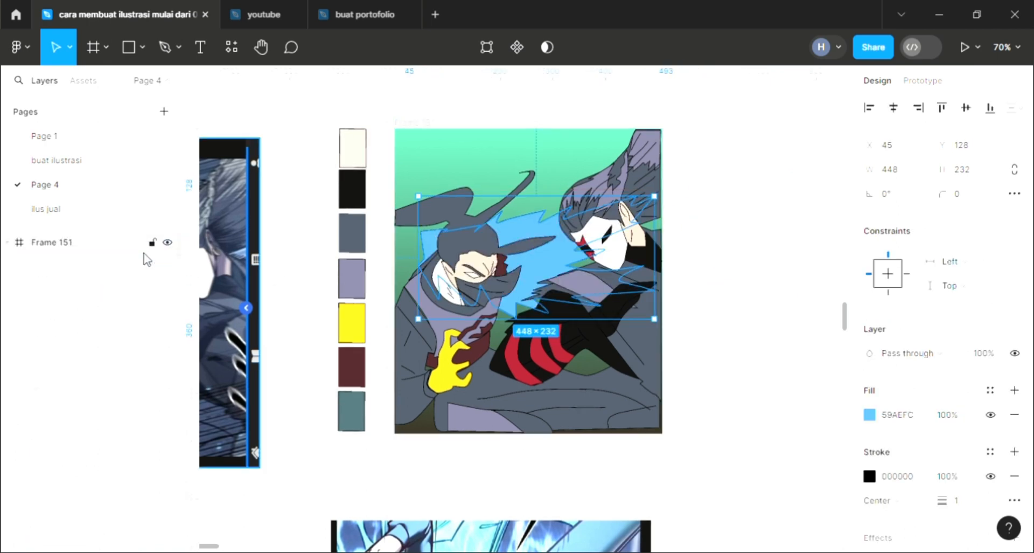
pyautogui.press('Escape')
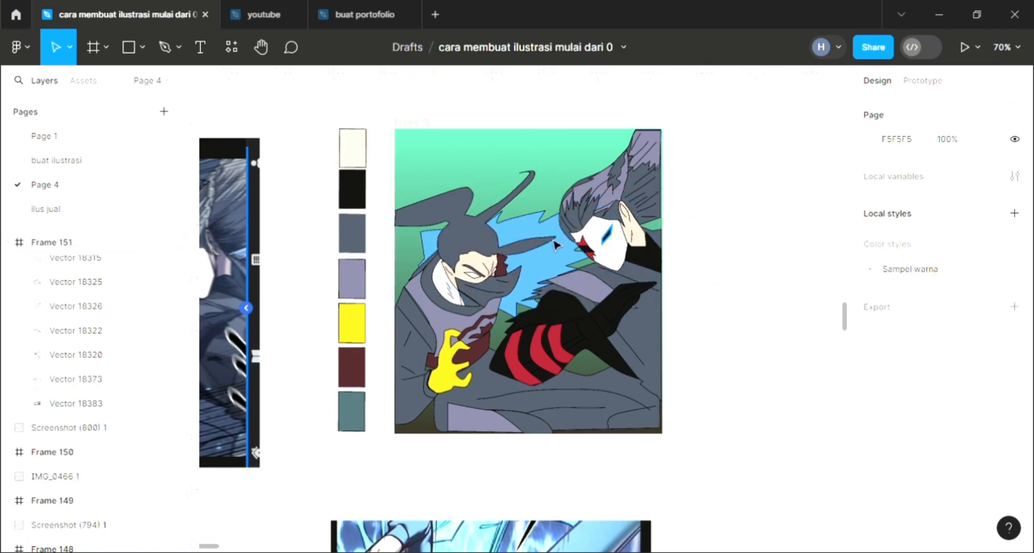
# Reposition the light blue jagged shape within the frame to about X 16, Y 108 and deselect it
pyautogui.scroll(3, 551, 225)
pyautogui.click(516, 224)
pyautogui.moveTo(516, 229); pyautogui.dragTo(499, 217)
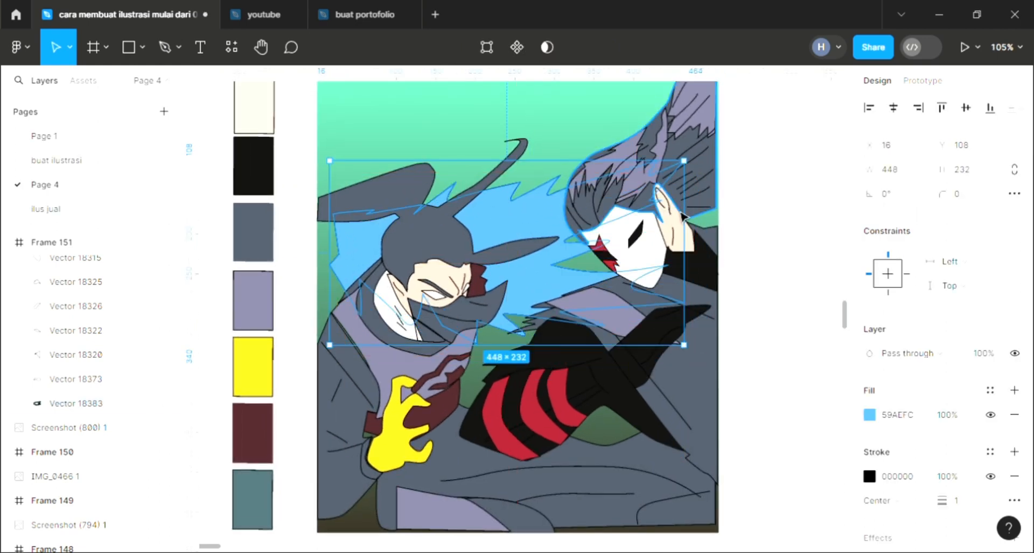
pyautogui.click(762, 247)
pyautogui.scroll(-1, 709, 287)
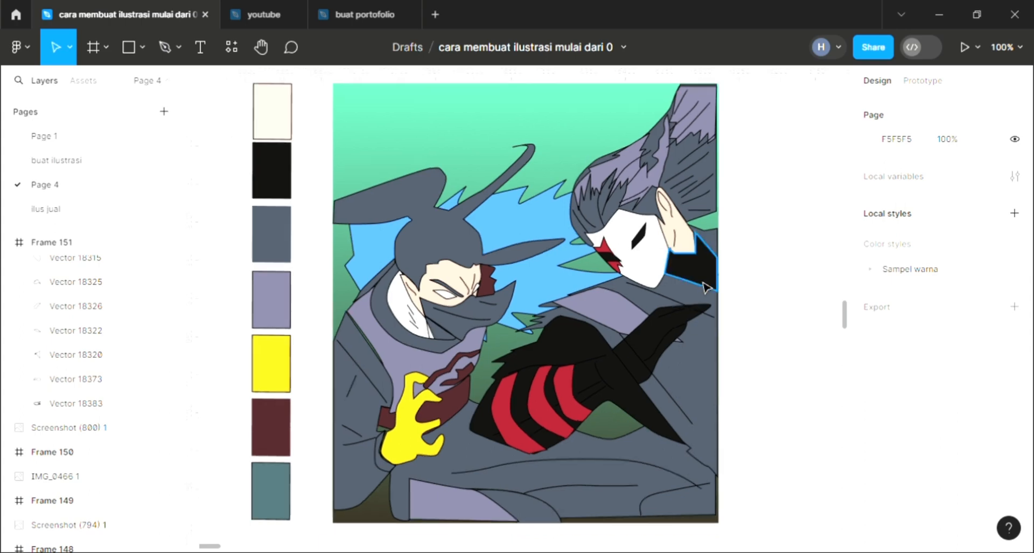